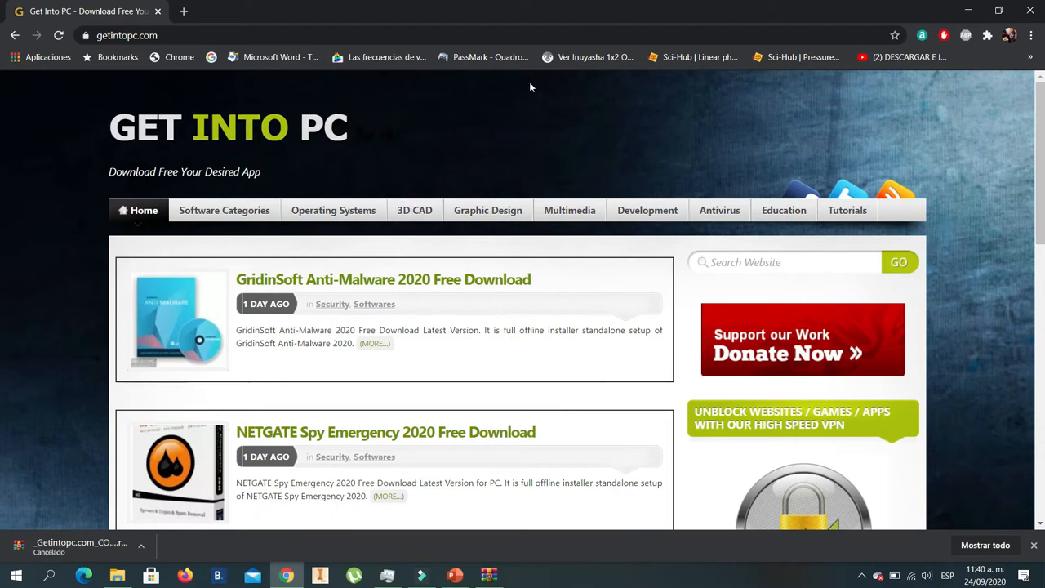
- Search the Get Into PC website for "comsol"
{"action": "left_click", "coordinate": [729, 265]}
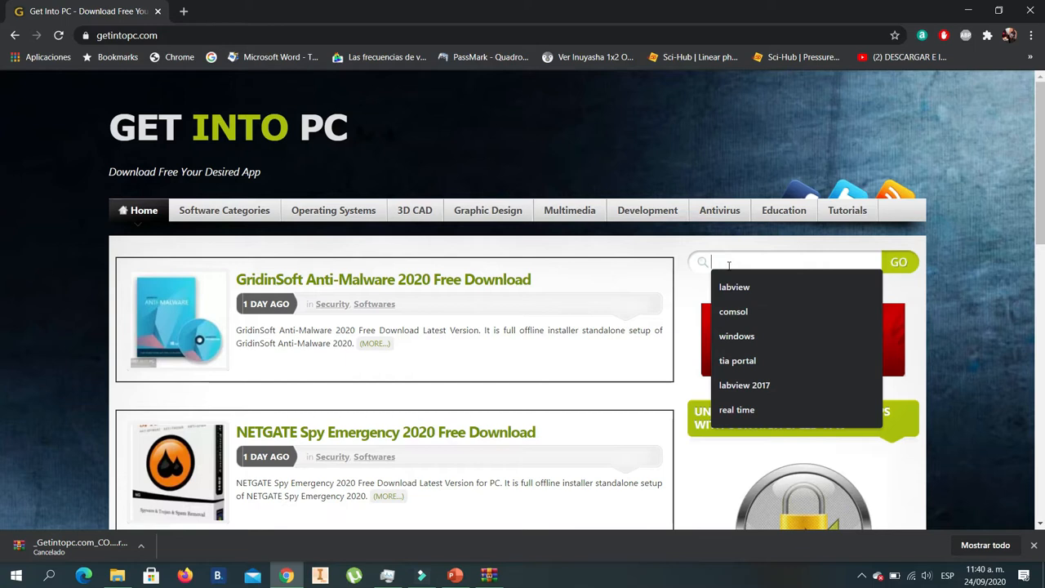
{"action": "type", "text": "comsol"}
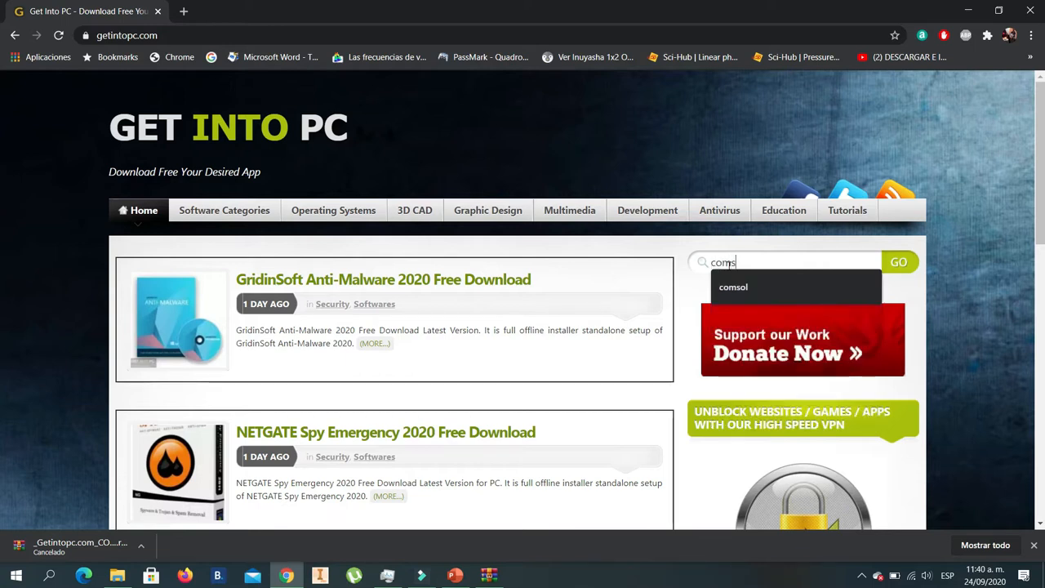
{"action": "left_click", "coordinate": [895, 269]}
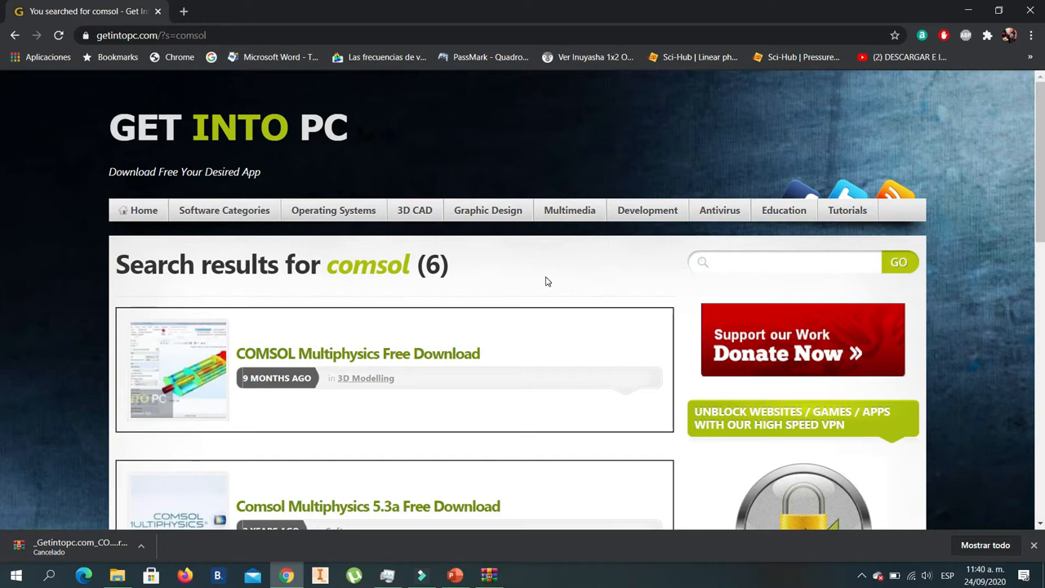
- Open the Comsol Multiphysics 5.3a Free Download page from the search results
{"action": "scroll", "coordinate": [547, 281], "scroll_direction": "down", "scroll_amount": 1}
{"action": "scroll", "coordinate": [547, 282], "scroll_direction": "down", "scroll_amount": 2}
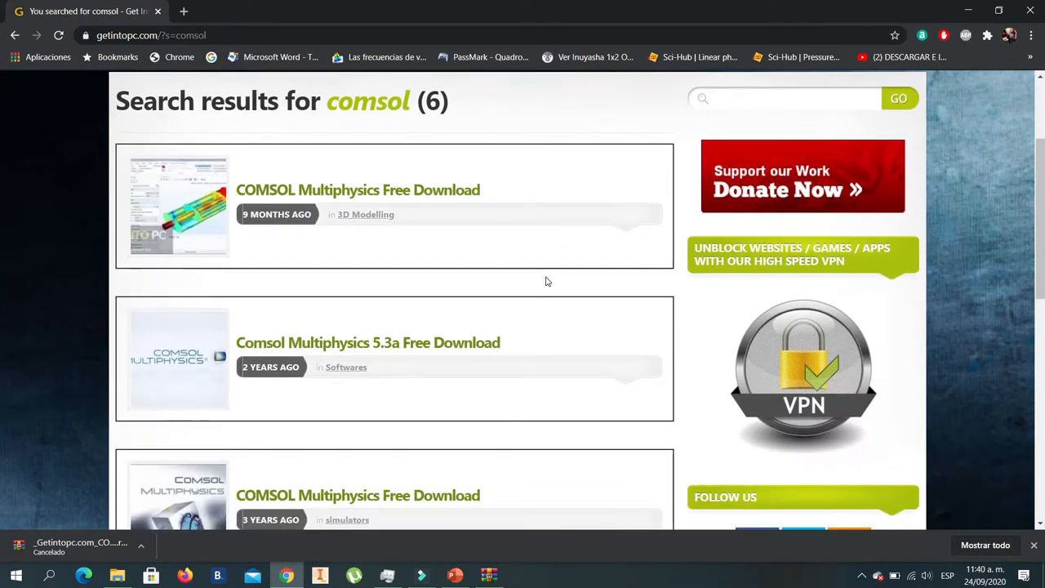
{"action": "scroll", "coordinate": [547, 282], "scroll_direction": "down", "scroll_amount": 1}
{"action": "scroll", "coordinate": [547, 282], "scroll_direction": "down", "scroll_amount": 1}
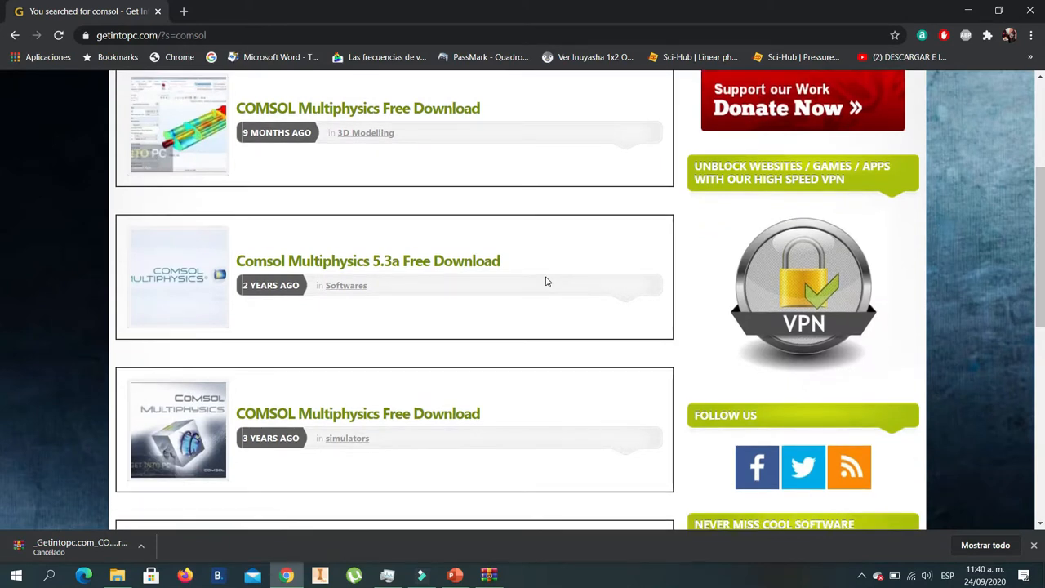
{"action": "scroll", "coordinate": [547, 282], "scroll_direction": "down", "scroll_amount": 1}
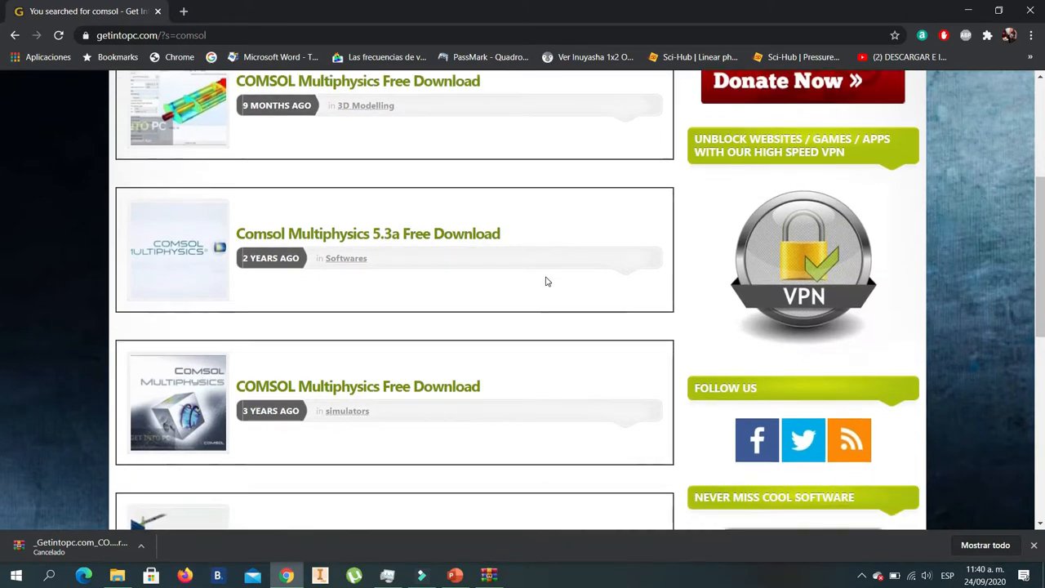
{"action": "left_click", "coordinate": [372, 237]}
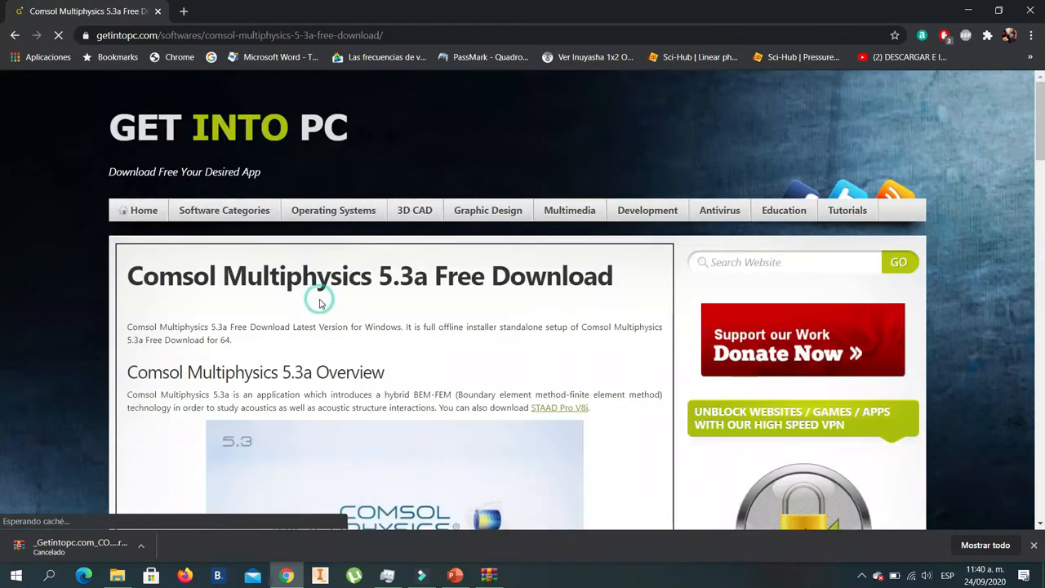
- Review the Comsol Multiphysics 5.3a overview, features, technical setup details, system requirements and download section
{"action": "scroll", "coordinate": [321, 304], "scroll_direction": "down", "scroll_amount": 3}
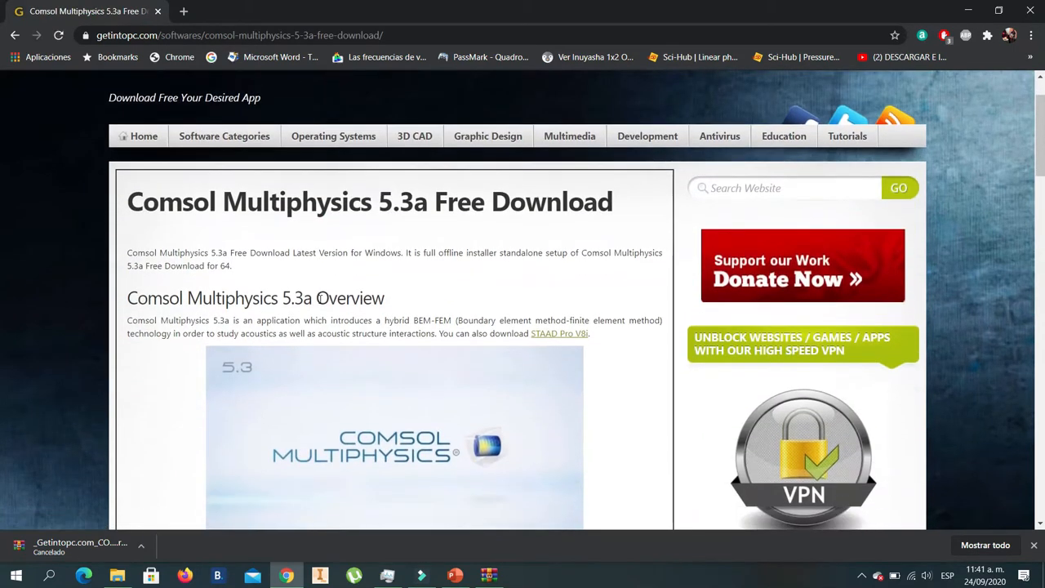
{"action": "scroll", "coordinate": [320, 304], "scroll_direction": "down", "scroll_amount": 3}
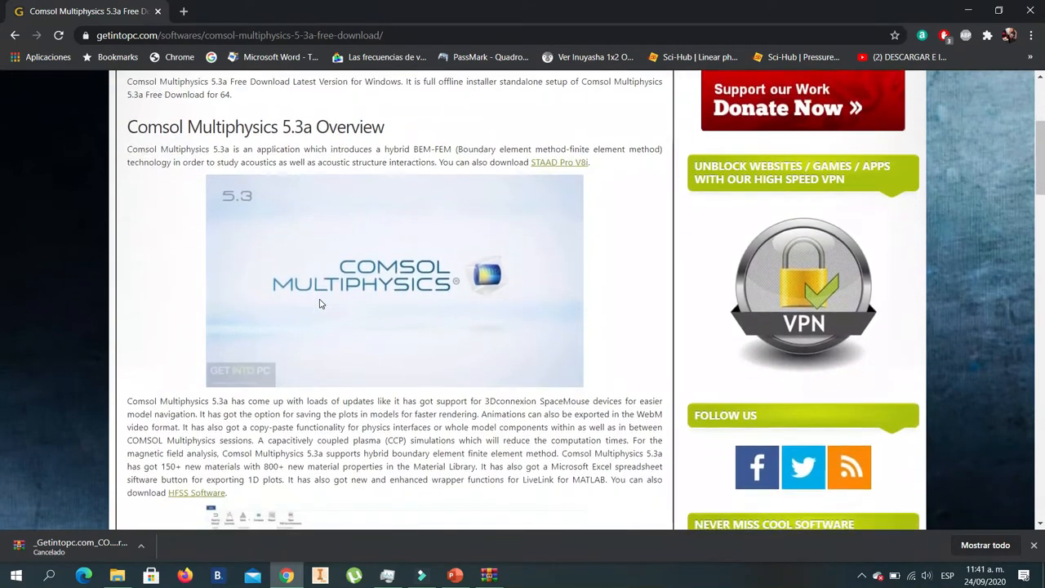
{"action": "left_click", "coordinate": [196, 155]}
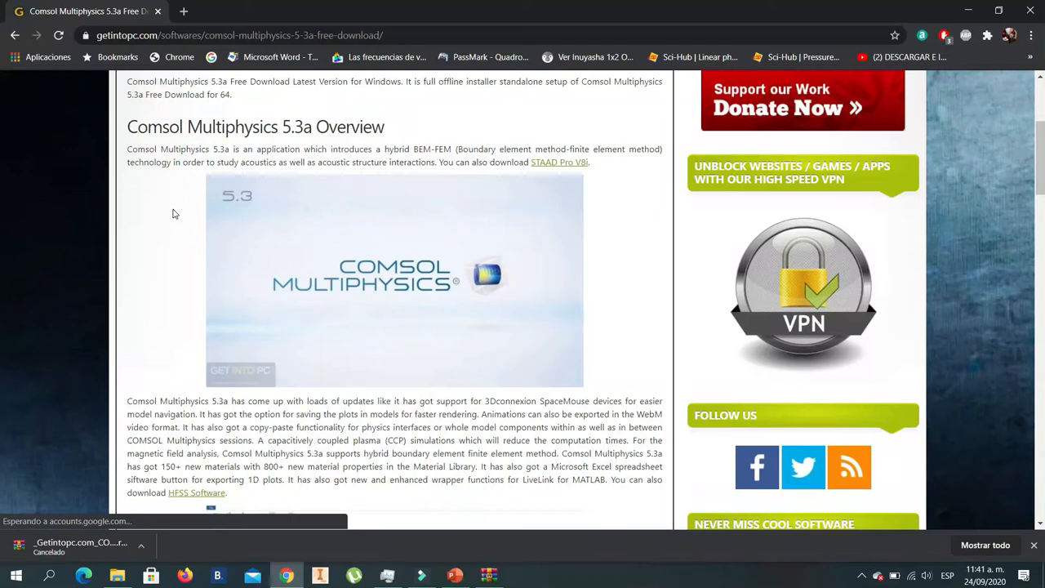
{"action": "scroll", "coordinate": [174, 214], "scroll_direction": "down", "scroll_amount": 2}
{"action": "scroll", "coordinate": [173, 214], "scroll_direction": "down", "scroll_amount": 4}
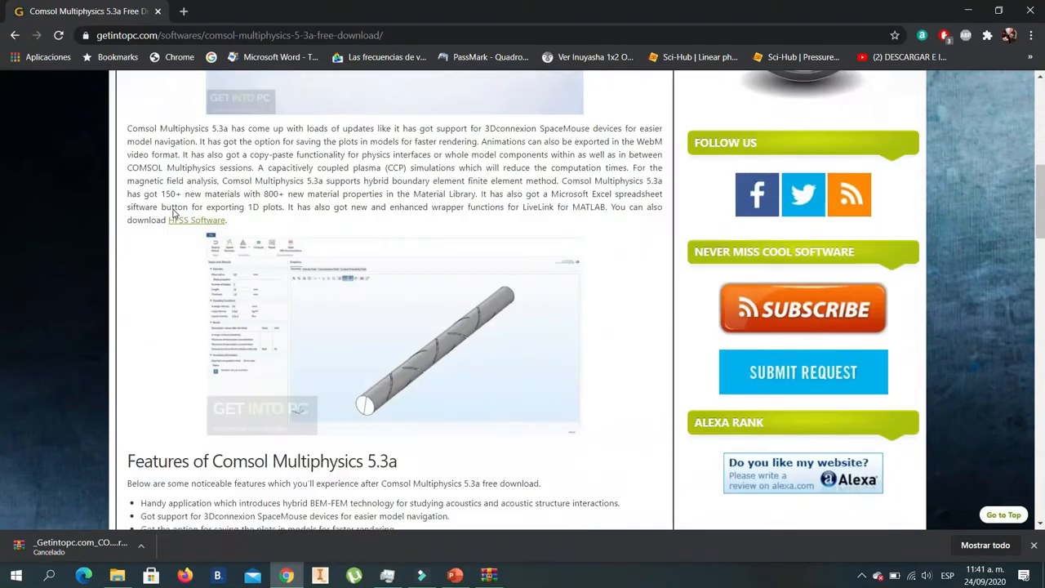
{"action": "scroll", "coordinate": [173, 214], "scroll_direction": "down", "scroll_amount": 1}
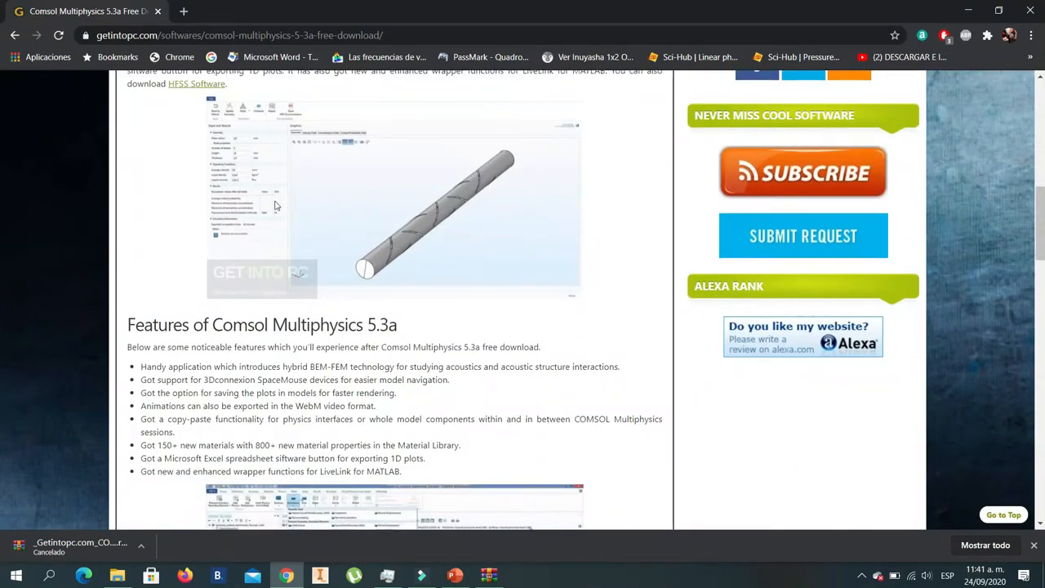
{"action": "scroll", "coordinate": [170, 193], "scroll_direction": "down", "scroll_amount": 3}
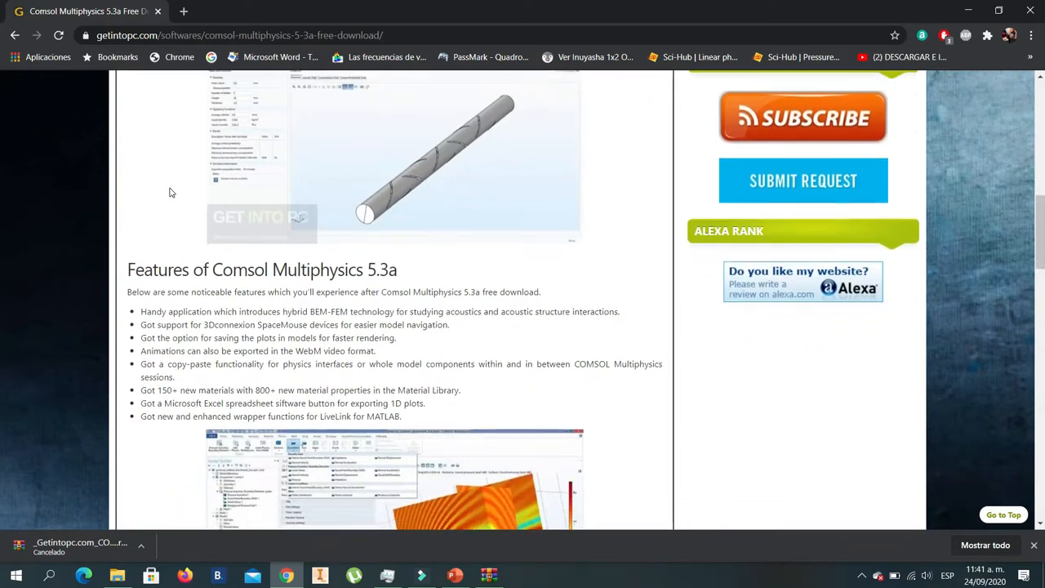
{"action": "scroll", "coordinate": [171, 189], "scroll_direction": "down", "scroll_amount": 1}
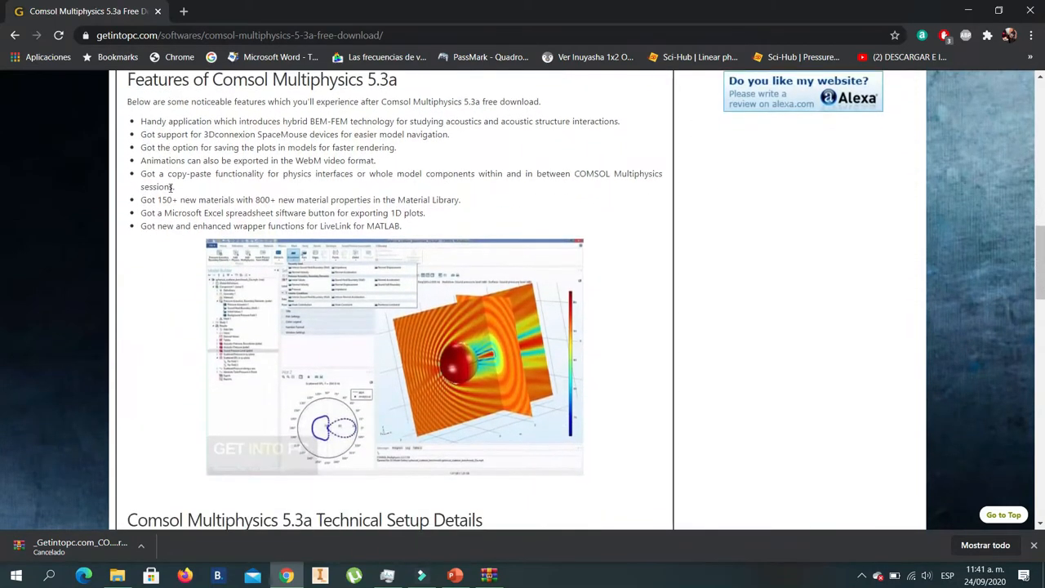
{"action": "scroll", "coordinate": [171, 188], "scroll_direction": "down", "scroll_amount": 4}
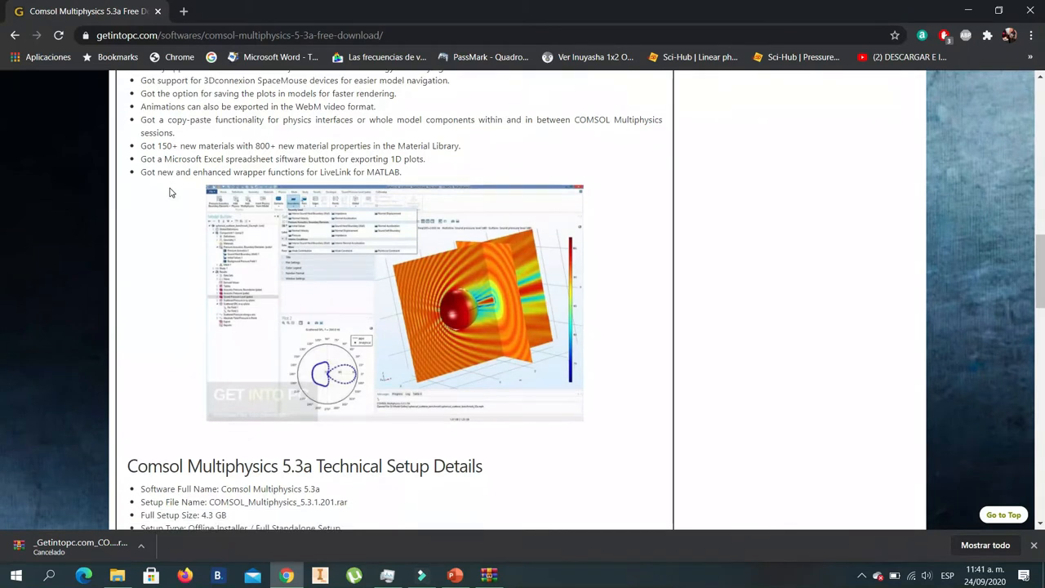
{"action": "scroll", "coordinate": [170, 193], "scroll_direction": "down", "scroll_amount": 2}
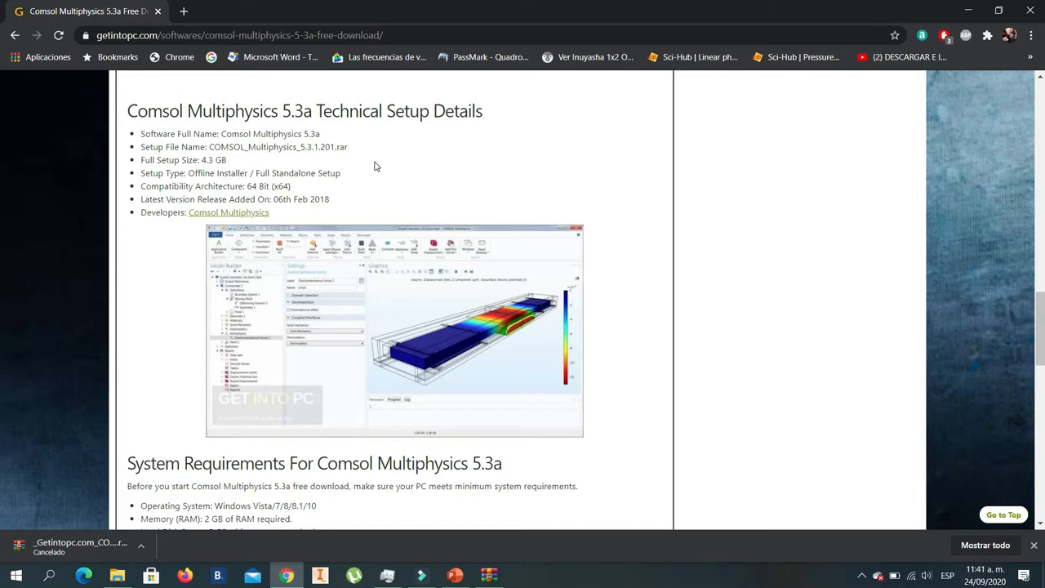
{"action": "scroll", "coordinate": [375, 166], "scroll_direction": "down", "scroll_amount": 2}
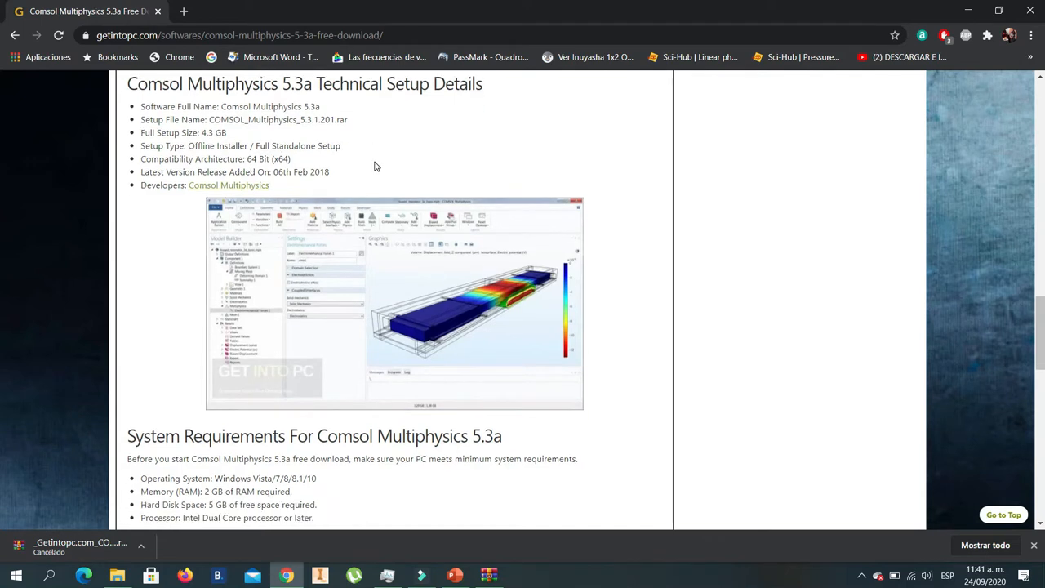
{"action": "scroll", "coordinate": [375, 167], "scroll_direction": "down", "scroll_amount": 3}
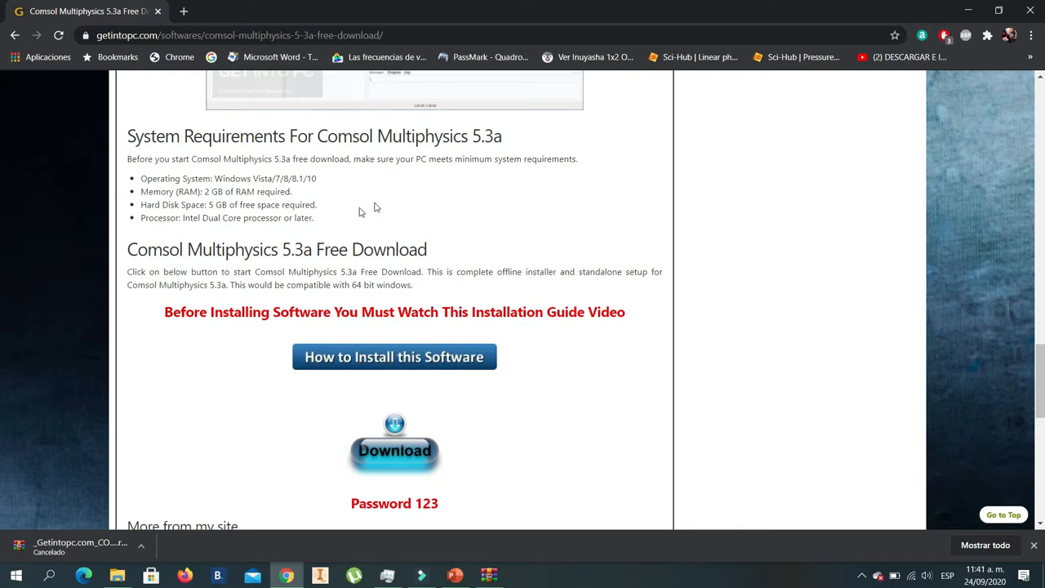
{"action": "scroll", "coordinate": [475, 214], "scroll_direction": "down", "scroll_amount": 2}
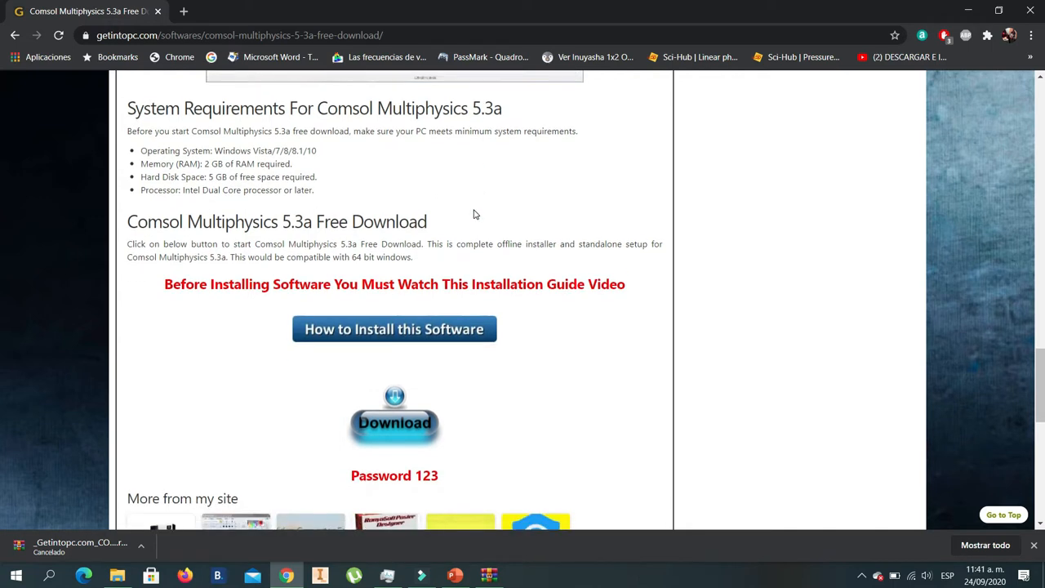
{"action": "scroll", "coordinate": [475, 214], "scroll_direction": "down", "scroll_amount": 1}
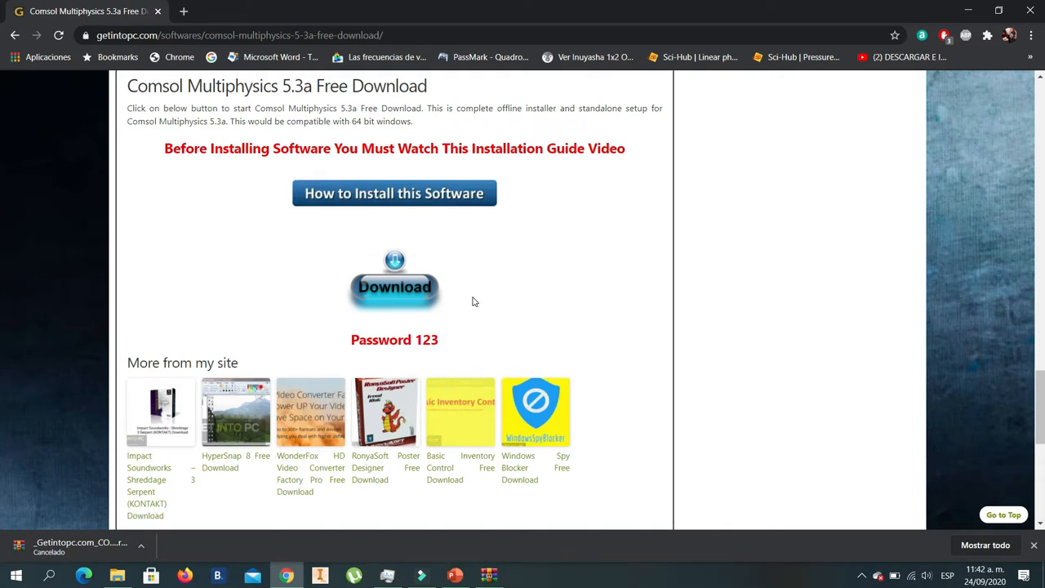
- Request the Comsol Multiphysics 5.3a download and dismiss the browser's bar of earlier downloads
{"action": "left_click", "coordinate": [395, 288]}
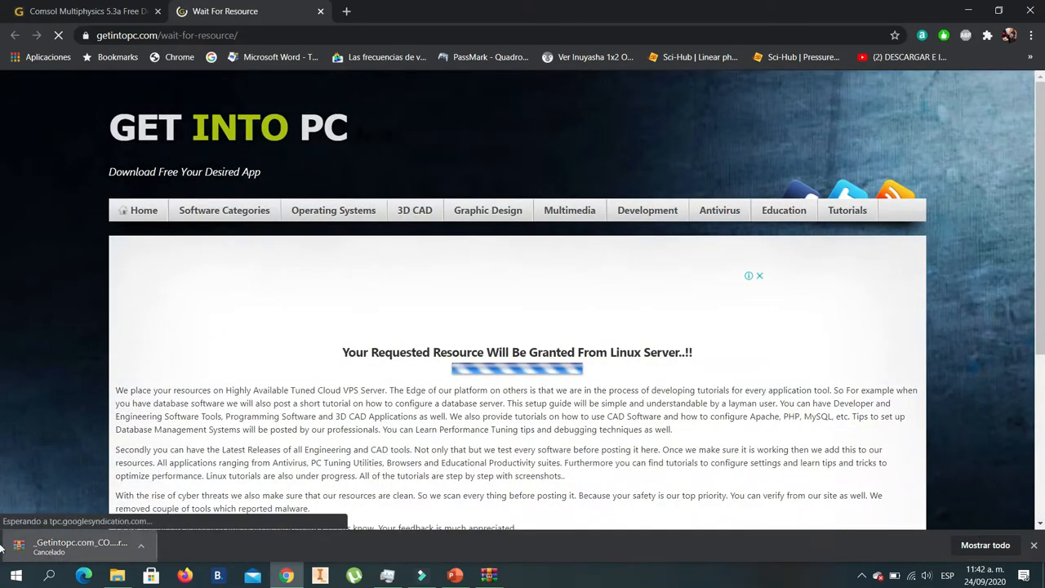
{"action": "left_click", "coordinate": [1035, 545]}
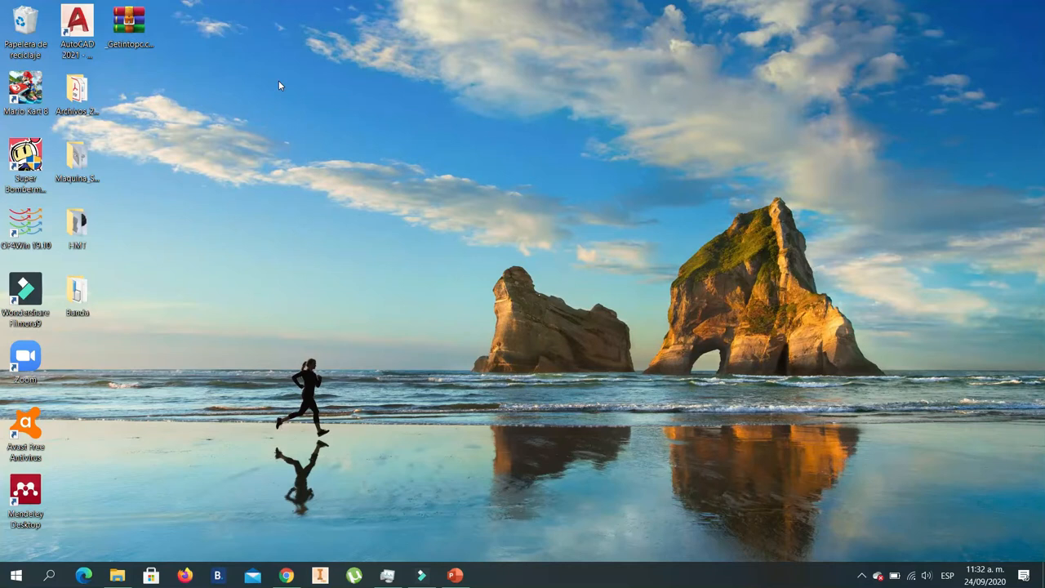
- Open the downloaded COMSOL archive from the desktop in WinRAR and dismiss the extra WinRAR window
{"action": "left_click", "coordinate": [137, 27]}
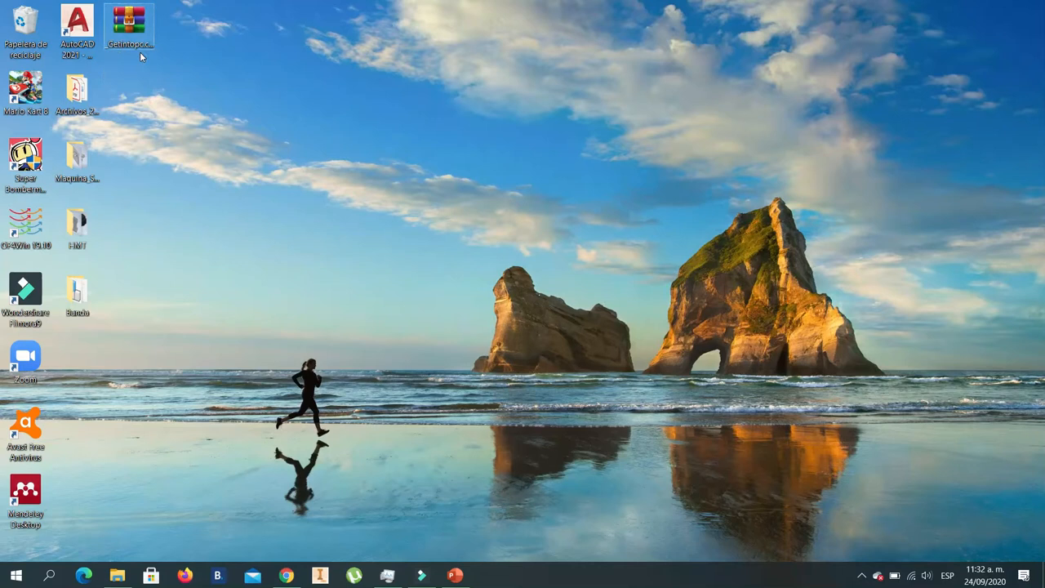
{"action": "double_click", "coordinate": [140, 51]}
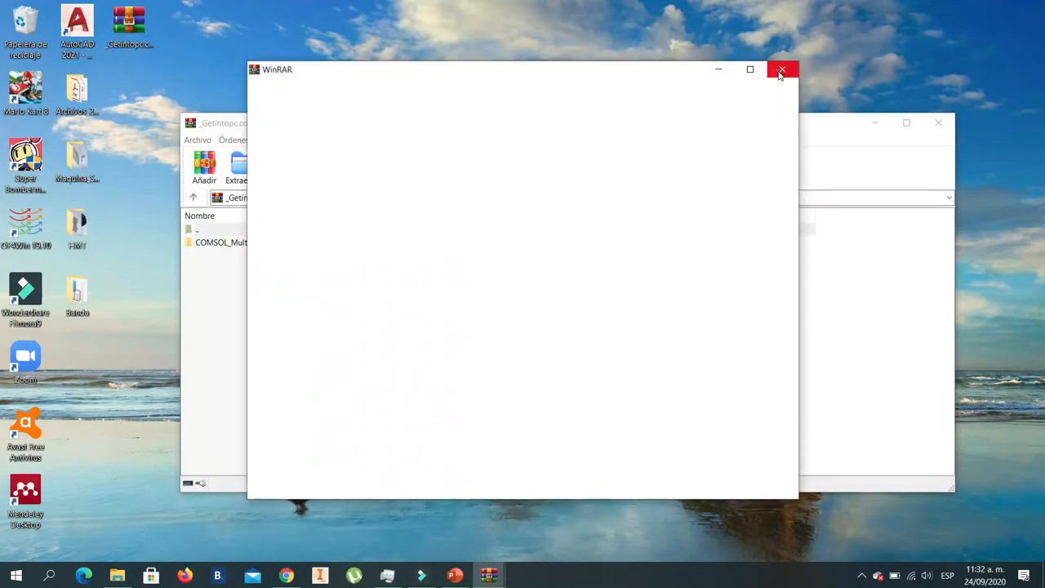
{"action": "left_click", "coordinate": [782, 71]}
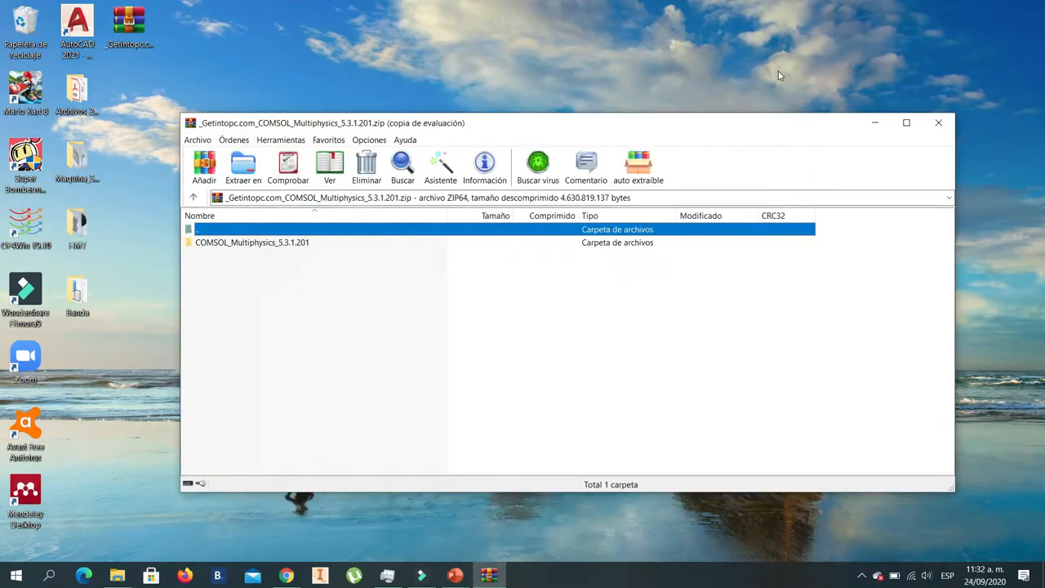
- Extract the COMSOL_Multiphysics_5.3.1.201 folder from the archive to the desktop
{"action": "left_click", "coordinate": [266, 244]}
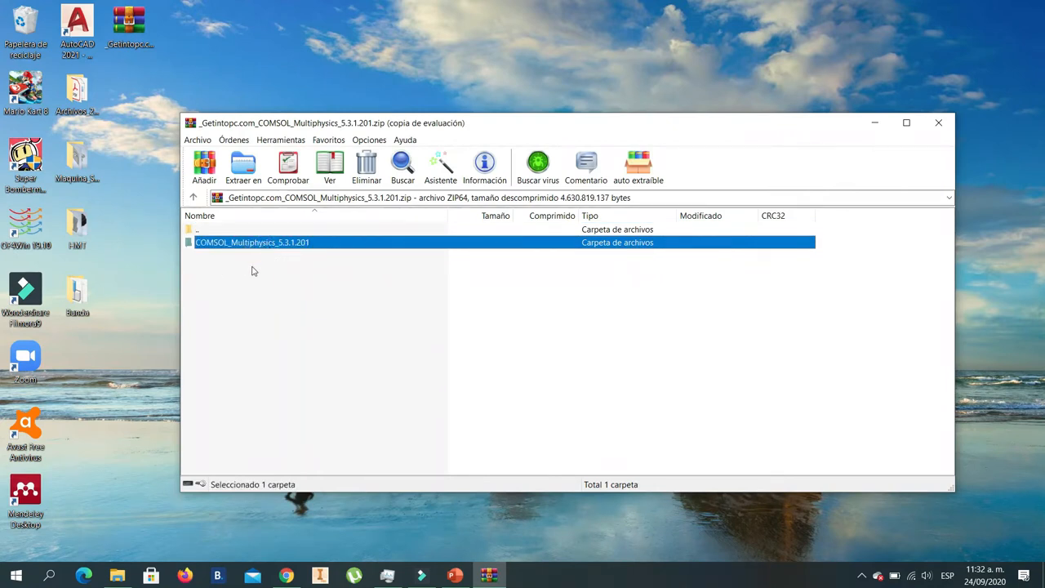
{"action": "left_click_drag", "start_coordinate": [244, 248], "coordinate": [195, 55]}
{"action": "left_click_drag", "start_coordinate": [141, 79], "coordinate": [140, 79]}
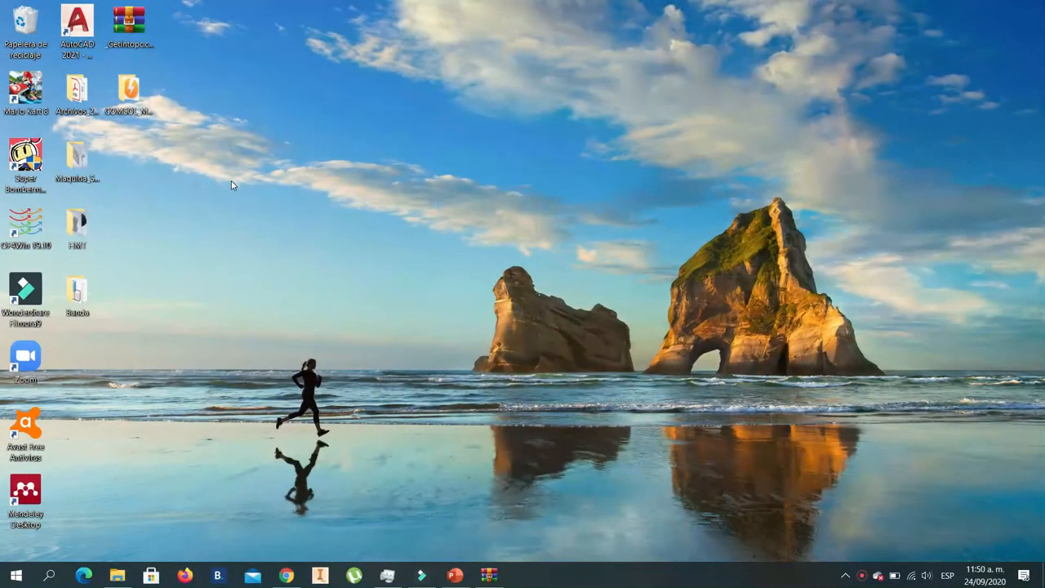
- Open the extracted COMSOL_Multiphysics_5.3.1.201 folder, check the contents of its Crack subfolder, and return to the main folder
{"action": "left_click", "coordinate": [129, 87]}
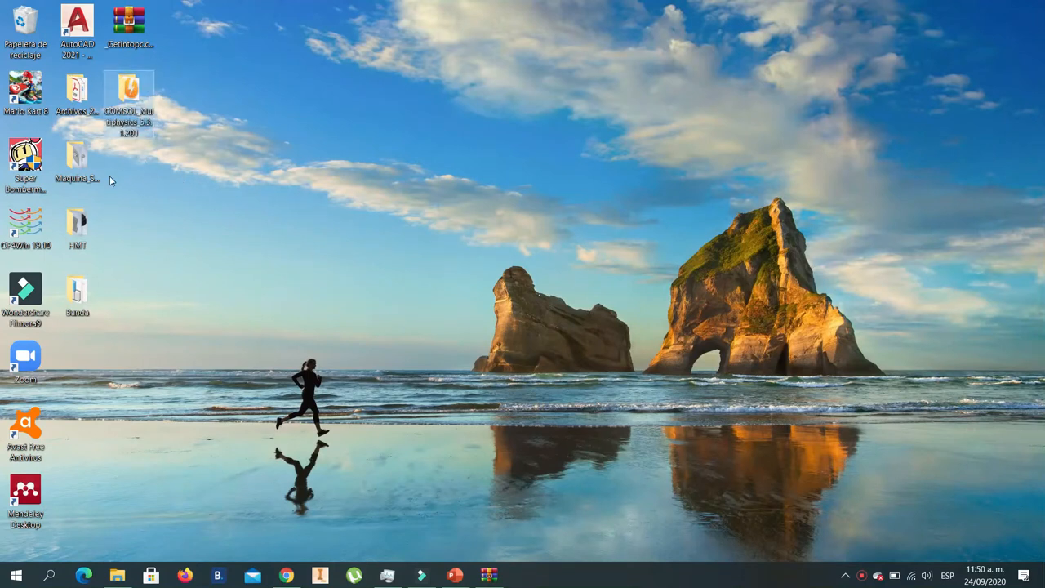
{"action": "double_click", "coordinate": [127, 110]}
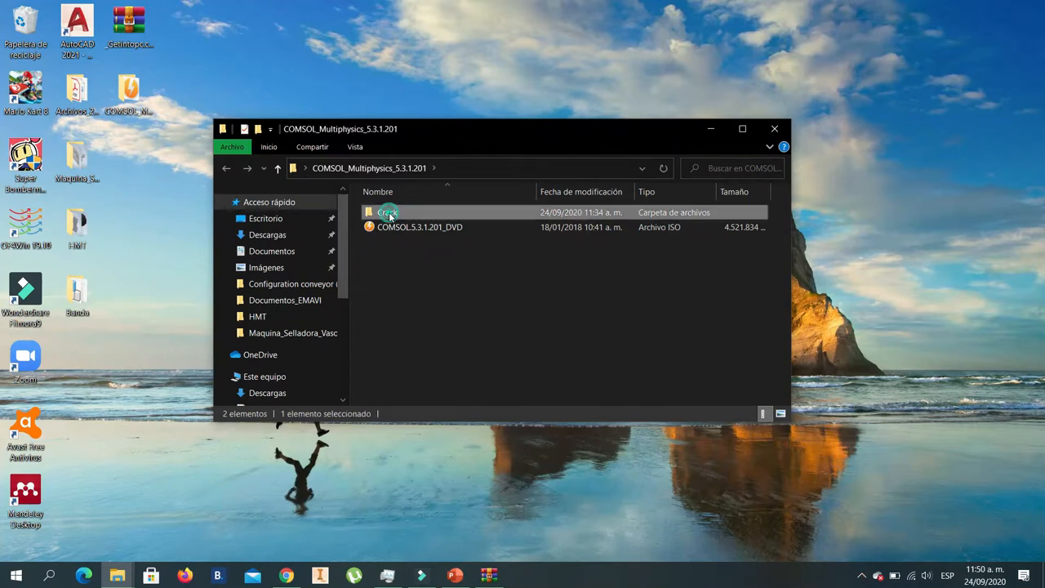
{"action": "double_click", "coordinate": [382, 211]}
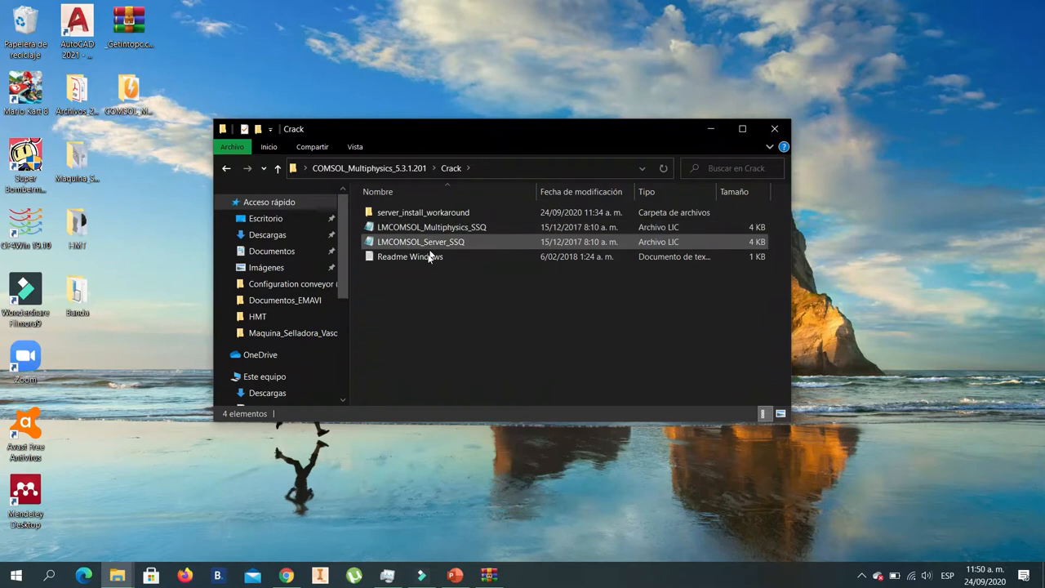
{"action": "left_click", "coordinate": [228, 170]}
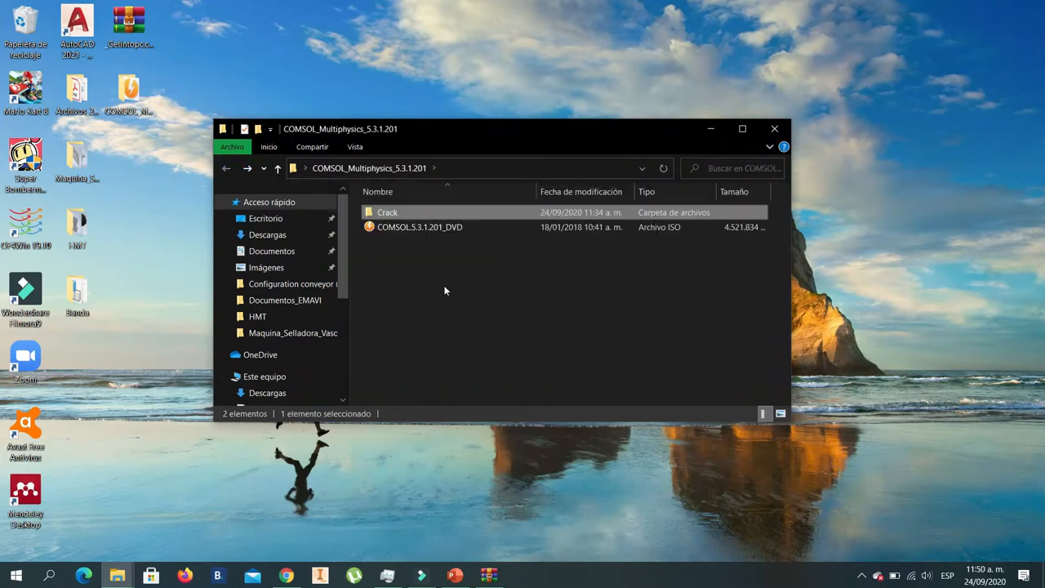
- Select the COMSOL.5.3.1.201_DVD ISO file and search the computer for DAEMON Tools Ultra with "dae"
{"action": "left_click", "coordinate": [418, 228]}
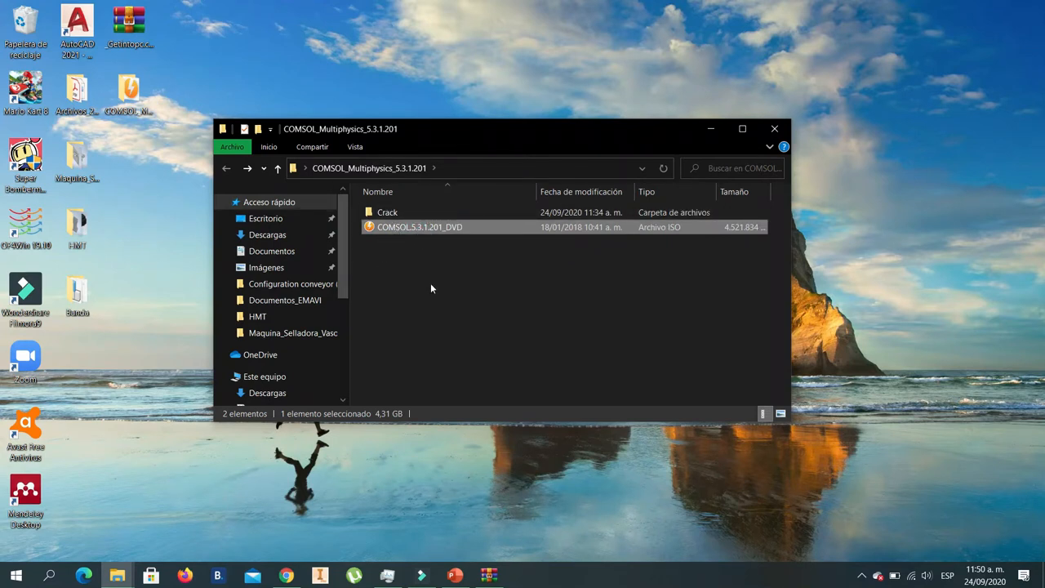
{"action": "left_click", "coordinate": [17, 575]}
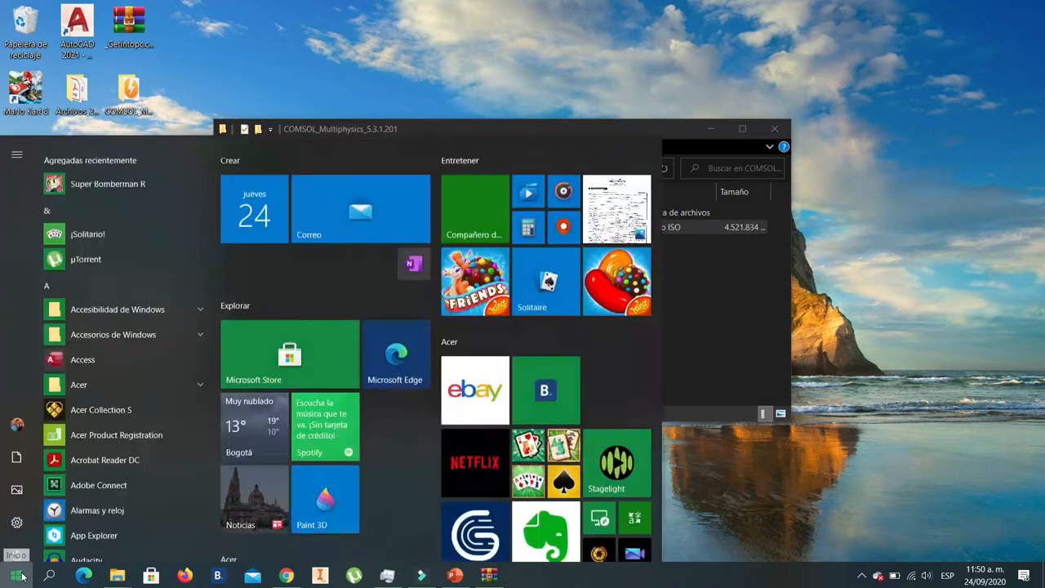
{"action": "type", "text": "dae"}
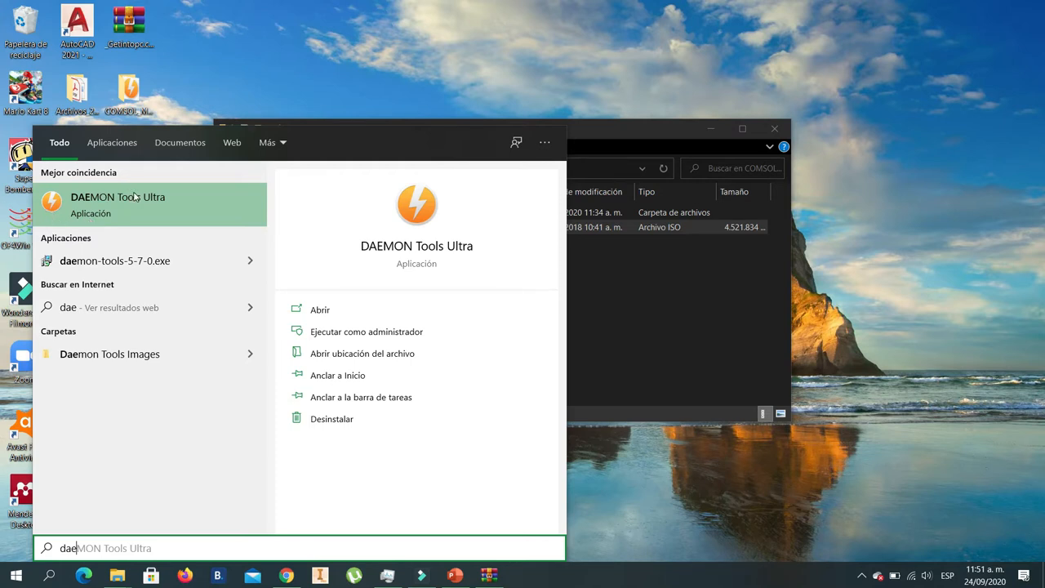
{"action": "key", "text": "Return"}
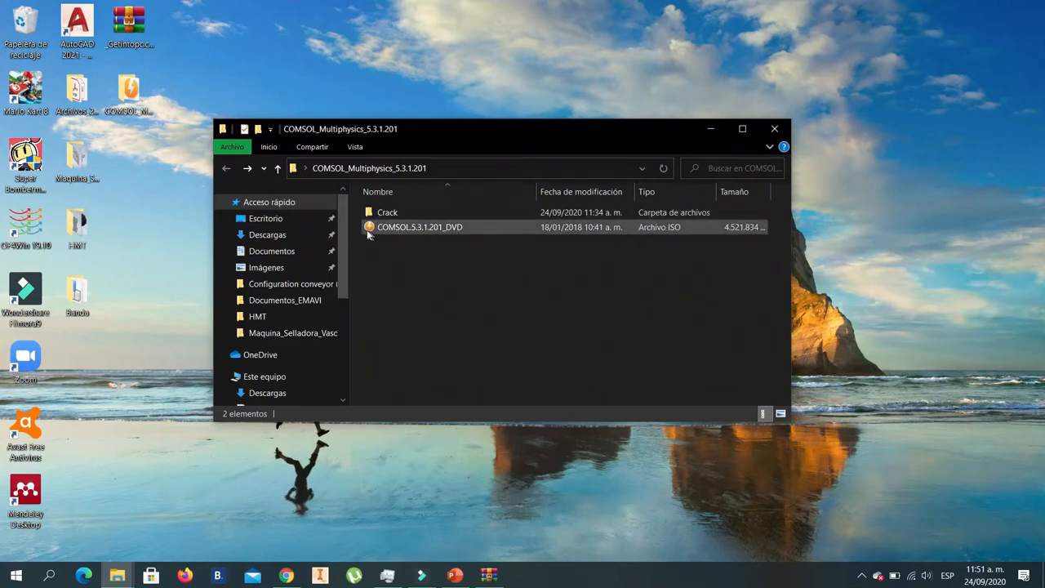
- Mount the COMSOL.5.3.1.201_DVD ISO file to the existing virtual drive (D:) that holds Bomberman R
{"action": "left_click", "coordinate": [373, 234]}
{"action": "left_click", "coordinate": [430, 254]}
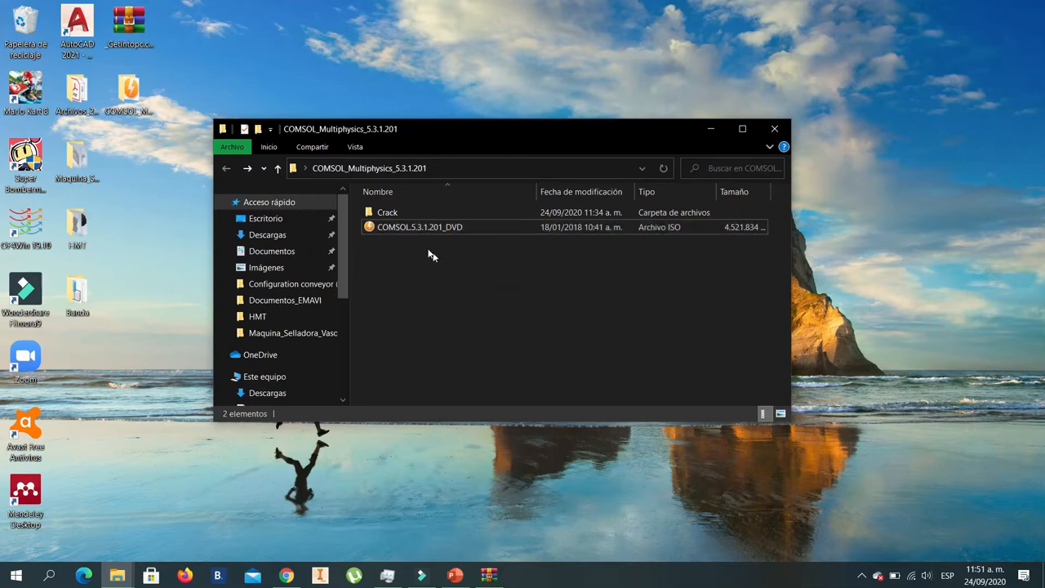
{"action": "double_click", "coordinate": [408, 229]}
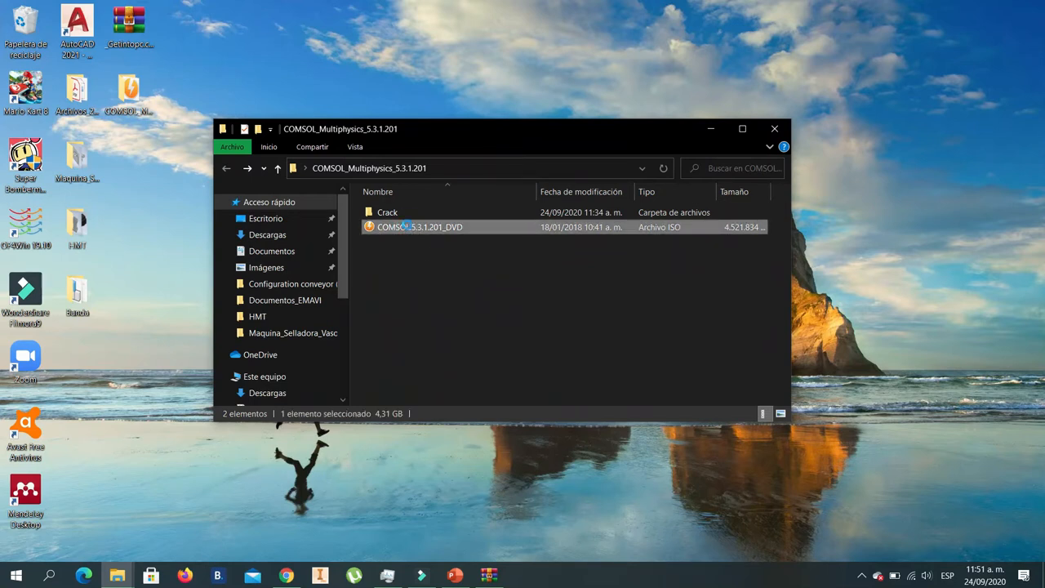
{"action": "right_click", "coordinate": [407, 227]}
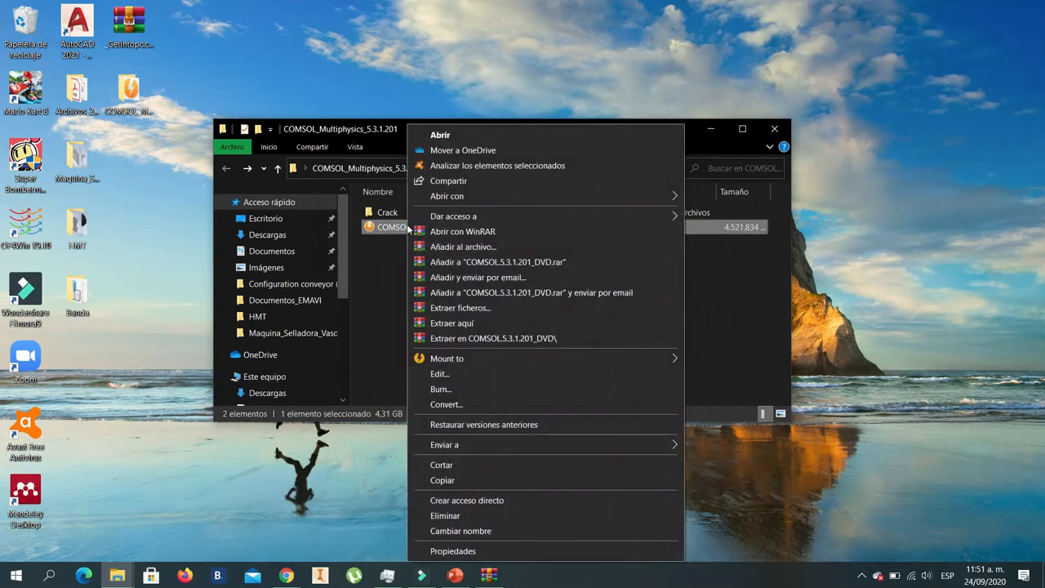
{"action": "mouse_move", "coordinate": [482, 353]}
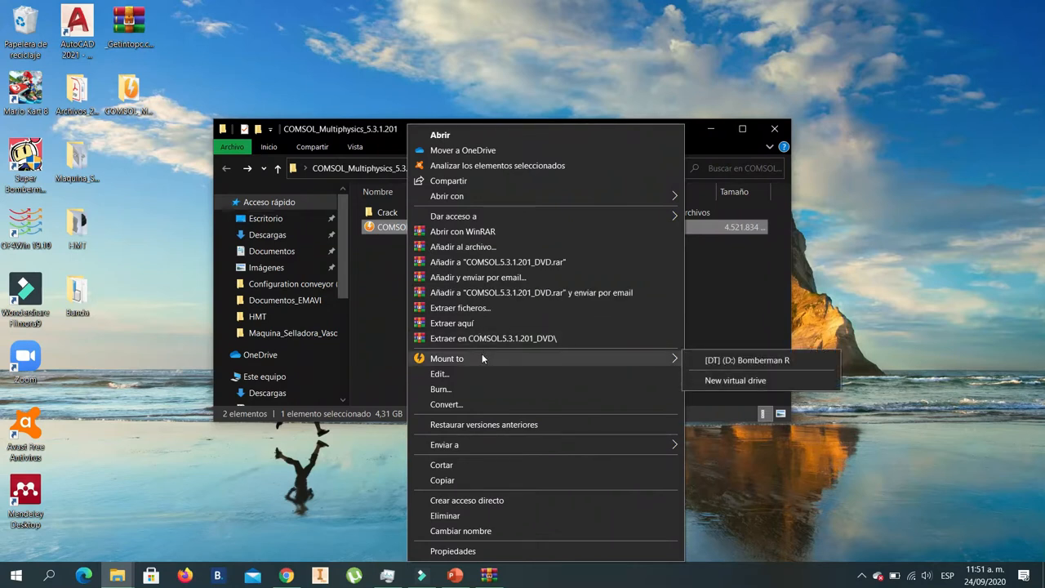
{"action": "left_click", "coordinate": [749, 364]}
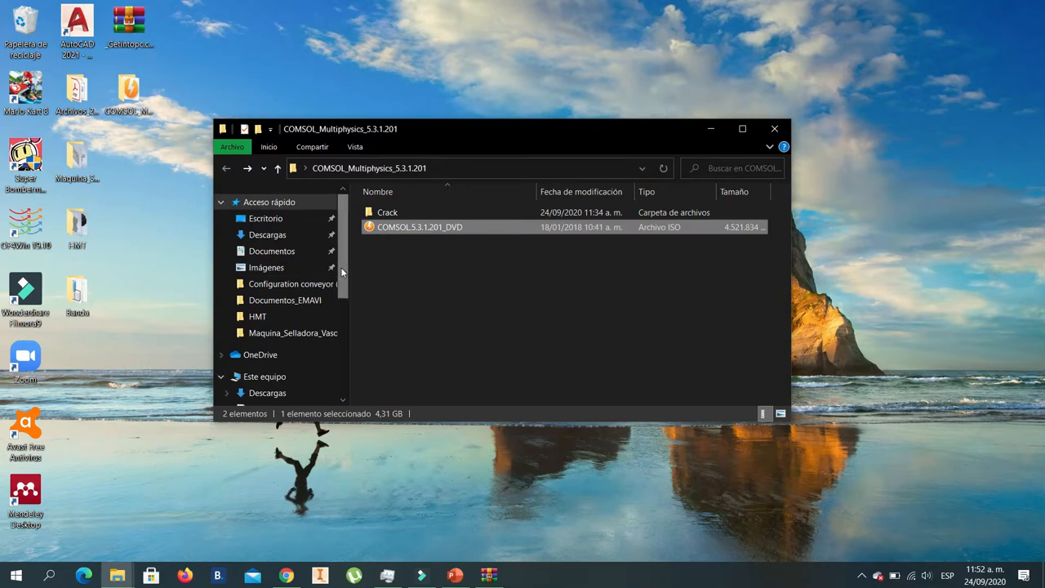
- Go to Este equipo and launch the COMSOL installer from the BD-ROM drive (D:) COMSOL53a
{"action": "left_click_drag", "start_coordinate": [341, 267], "coordinate": [353, 376]}
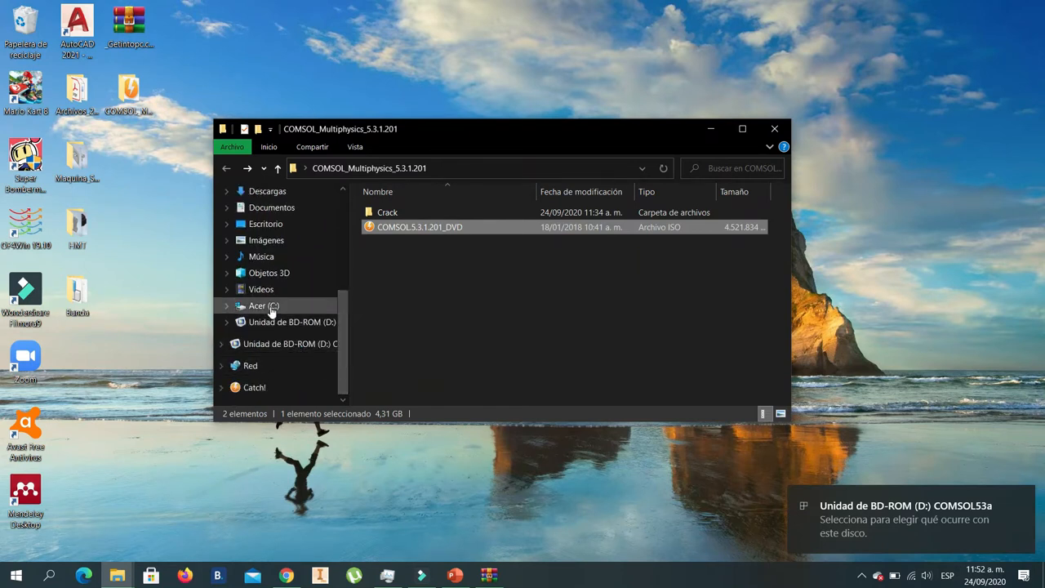
{"action": "left_click_drag", "start_coordinate": [348, 335], "coordinate": [334, 295]}
{"action": "left_click", "coordinate": [267, 253]}
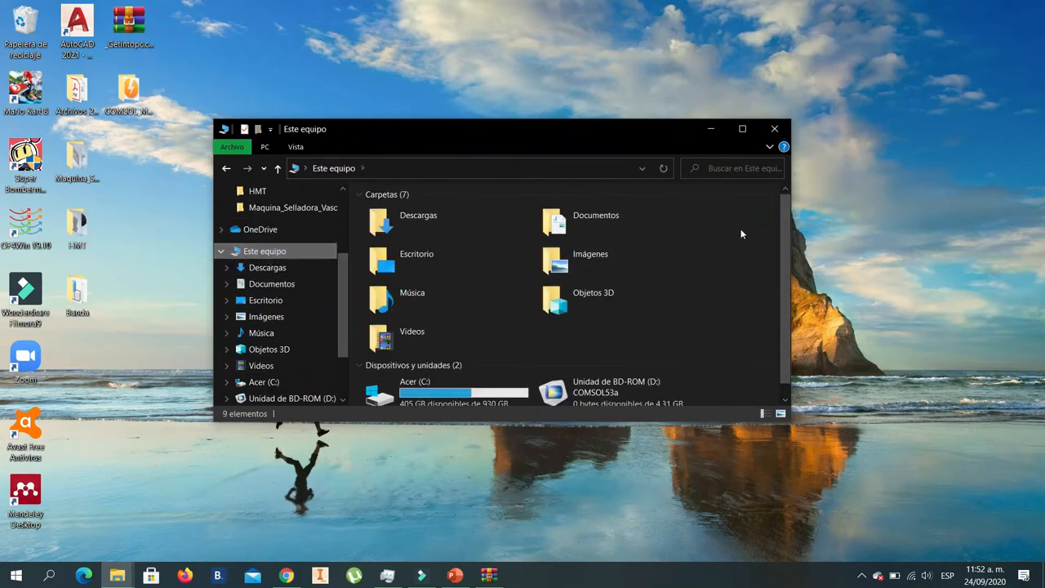
{"action": "left_click_drag", "start_coordinate": [784, 241], "coordinate": [794, 306]}
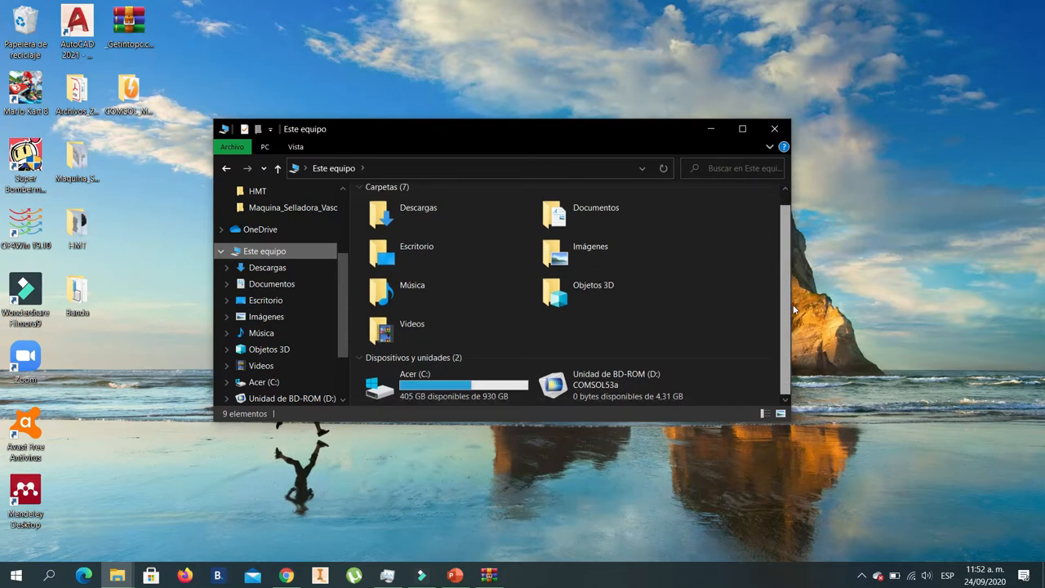
{"action": "mouse_move", "coordinate": [595, 380]}
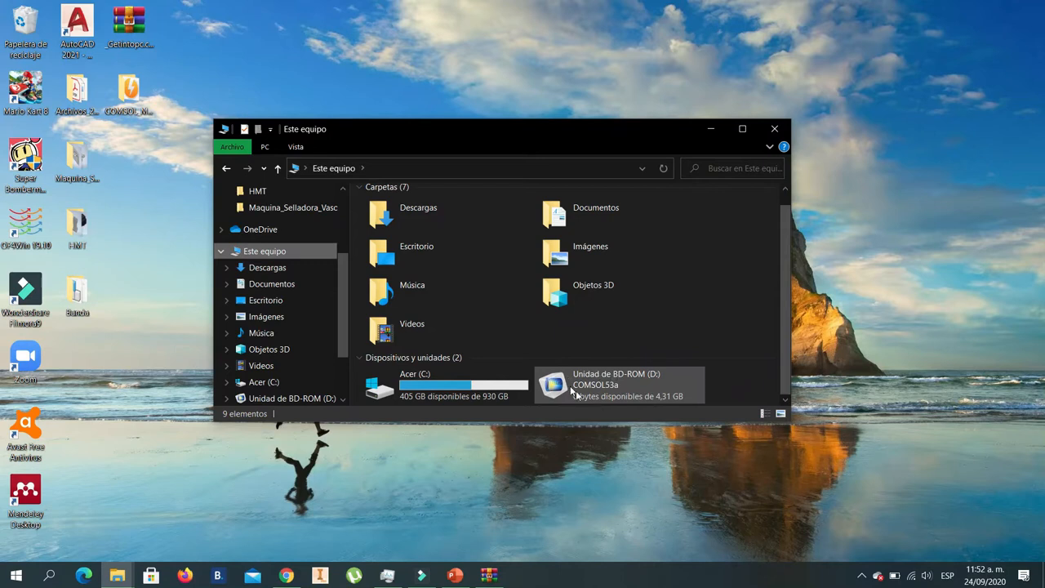
{"action": "mouse_move", "coordinate": [561, 387]}
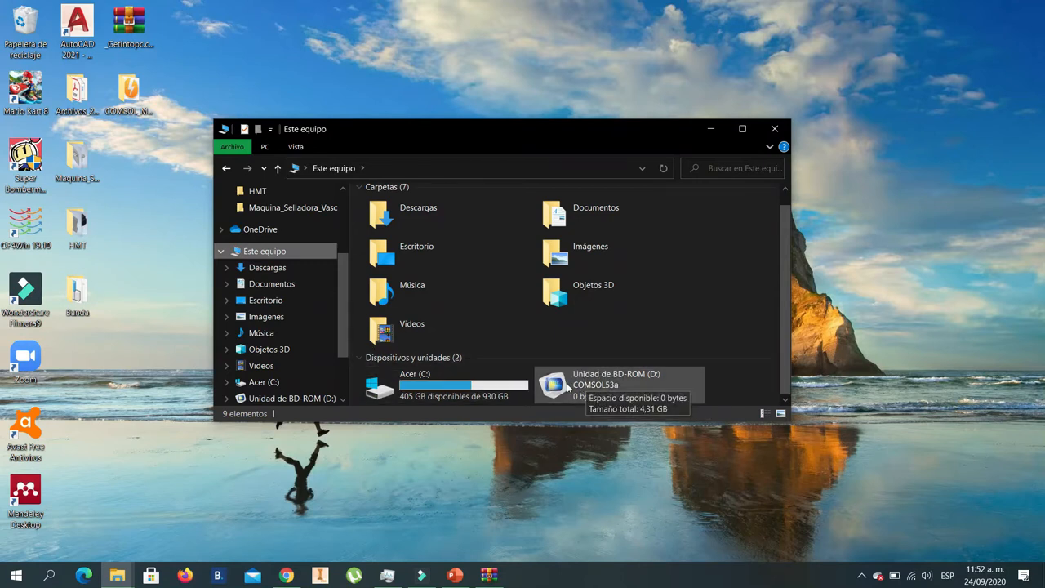
{"action": "left_click", "coordinate": [566, 383]}
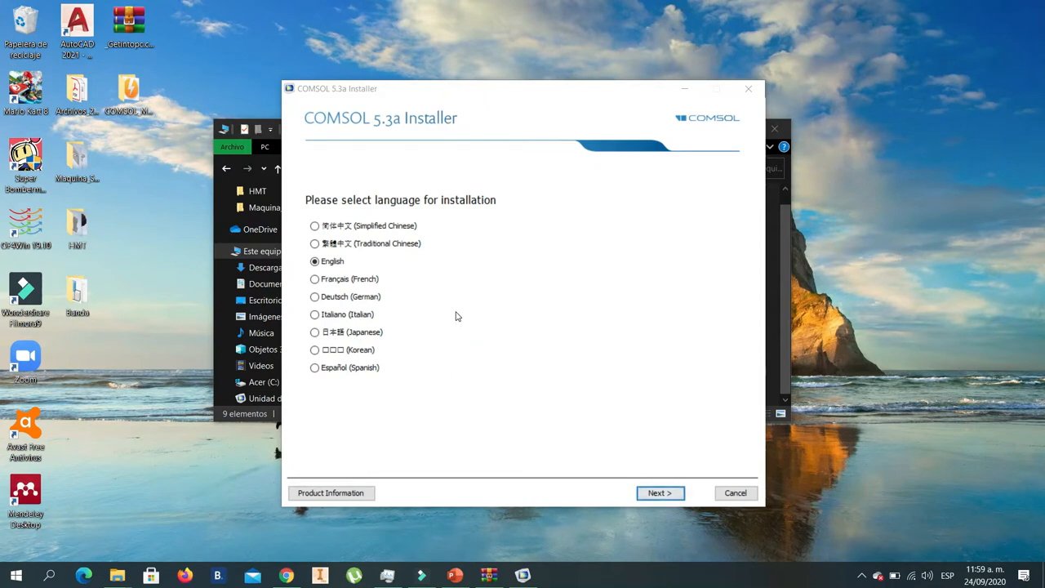
- Set the installation language to Español (Spanish) and start a new COMSOL 5.3a installation
{"action": "left_click", "coordinate": [316, 369]}
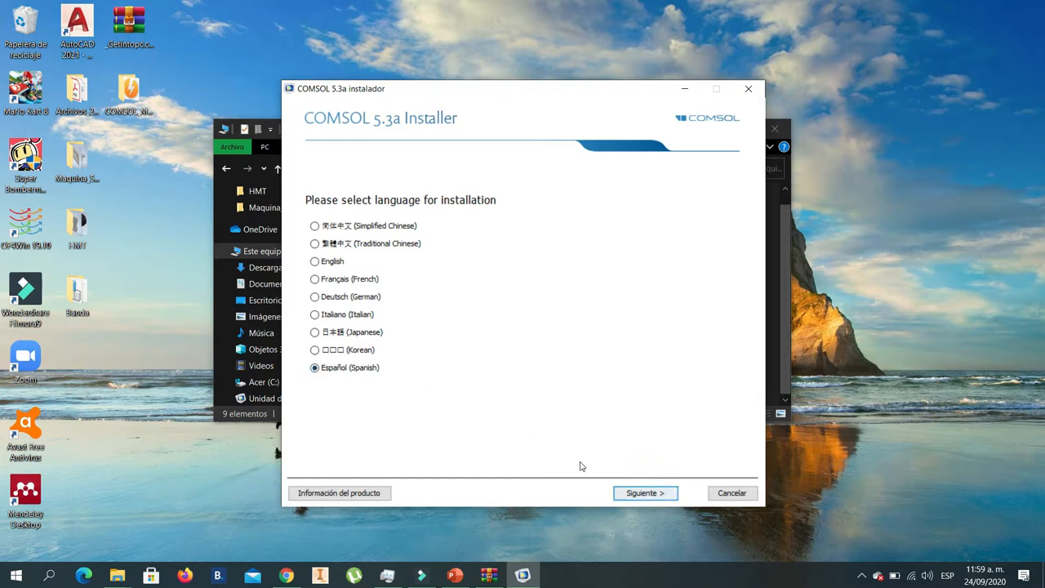
{"action": "left_click", "coordinate": [642, 497]}
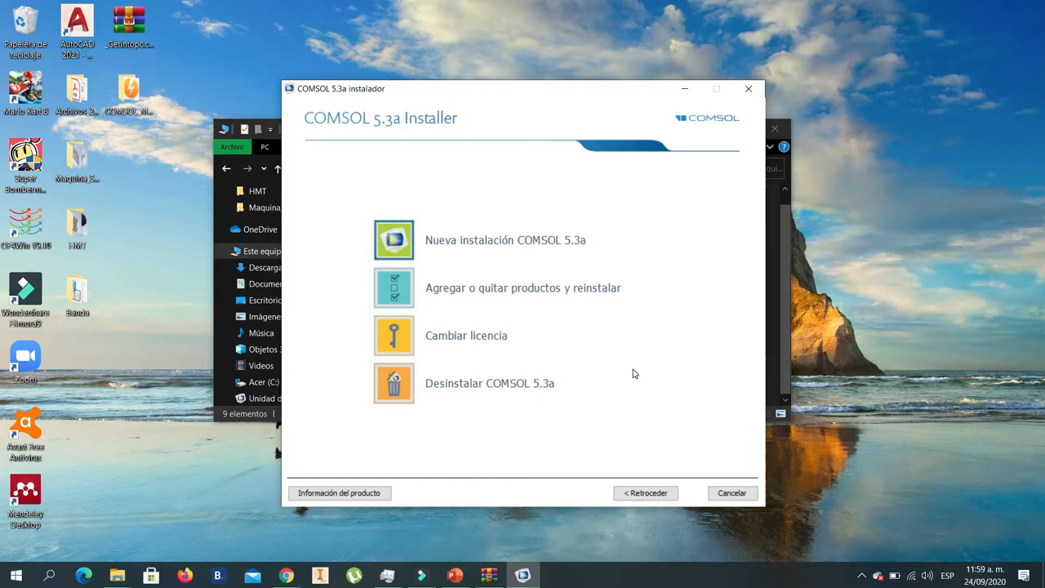
{"action": "left_click", "coordinate": [395, 240]}
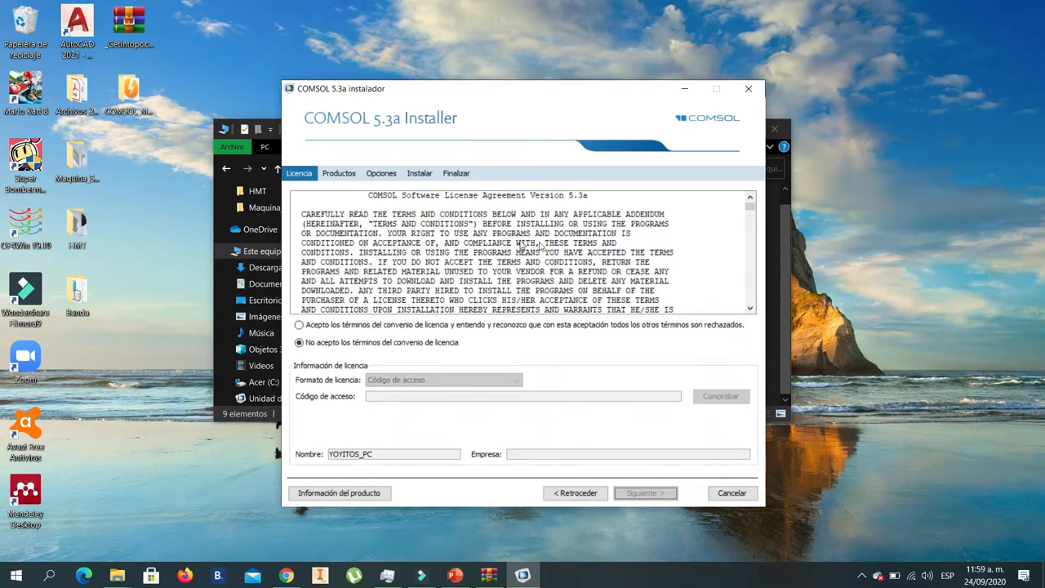
- Accept the license agreement terms and set the license format to Archivo de licencia
{"action": "left_click", "coordinate": [302, 325]}
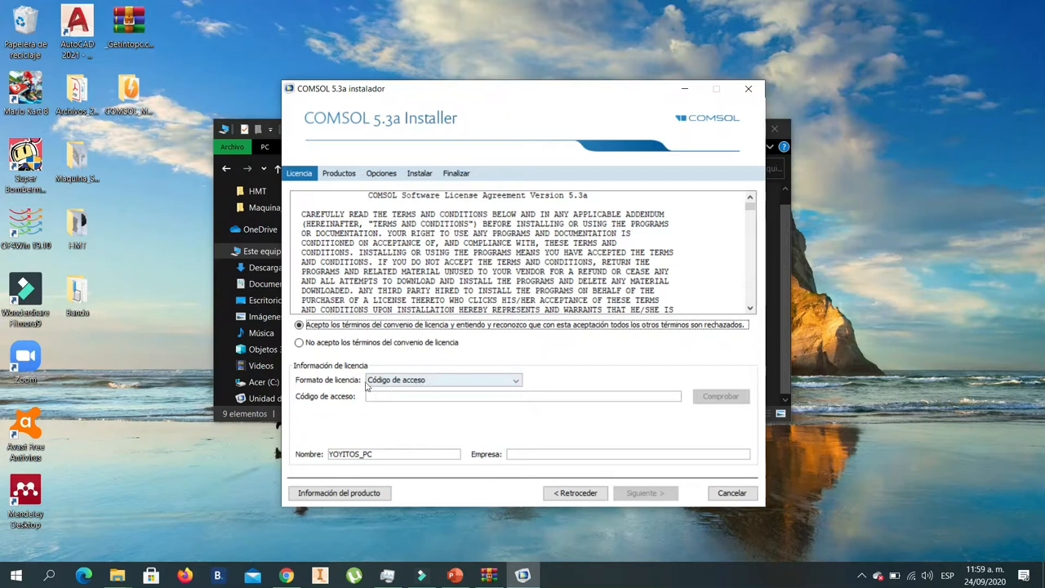
{"action": "left_click", "coordinate": [424, 381]}
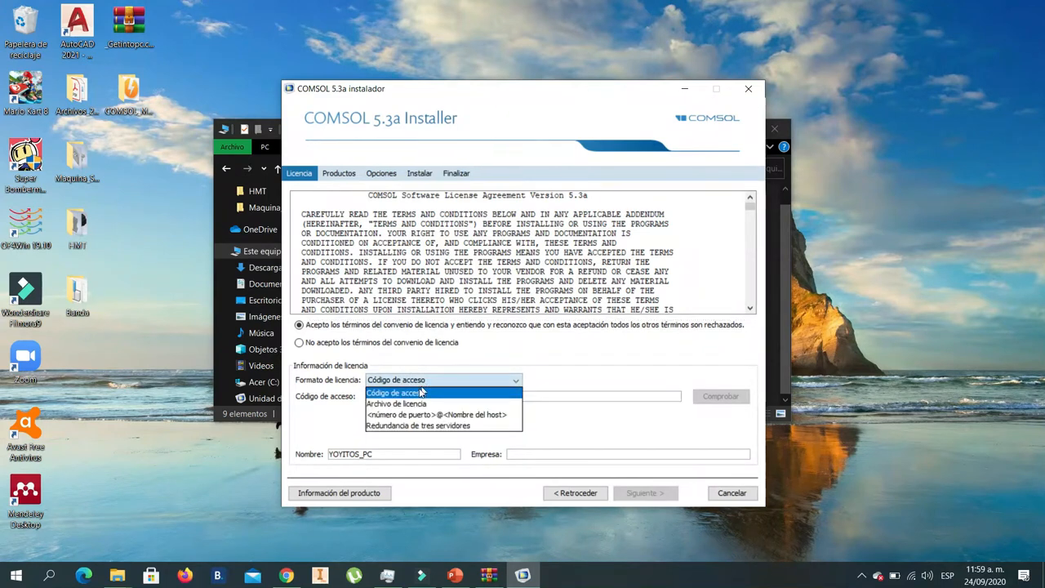
{"action": "left_click", "coordinate": [412, 405]}
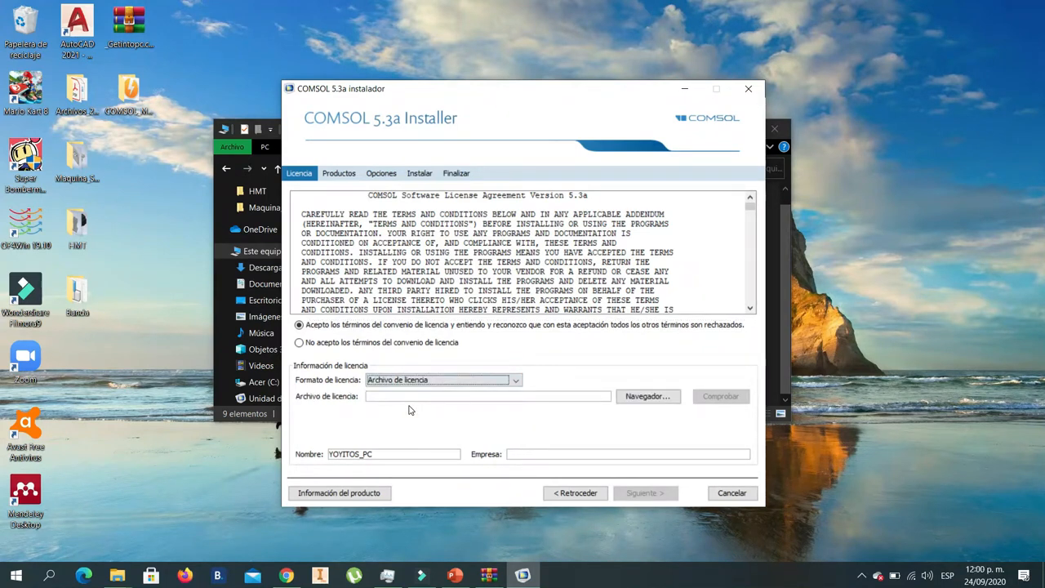
- Browse for the license file and open the COMSOL_Multiphysics_5.3.1.201 folder on the desktop
{"action": "left_click", "coordinate": [649, 398]}
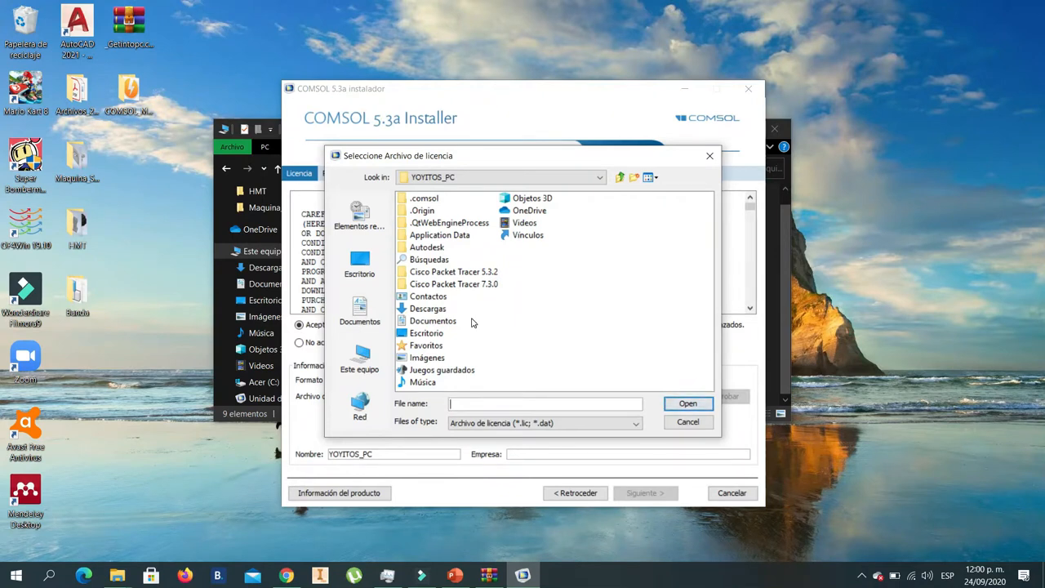
{"action": "left_click", "coordinate": [355, 269]}
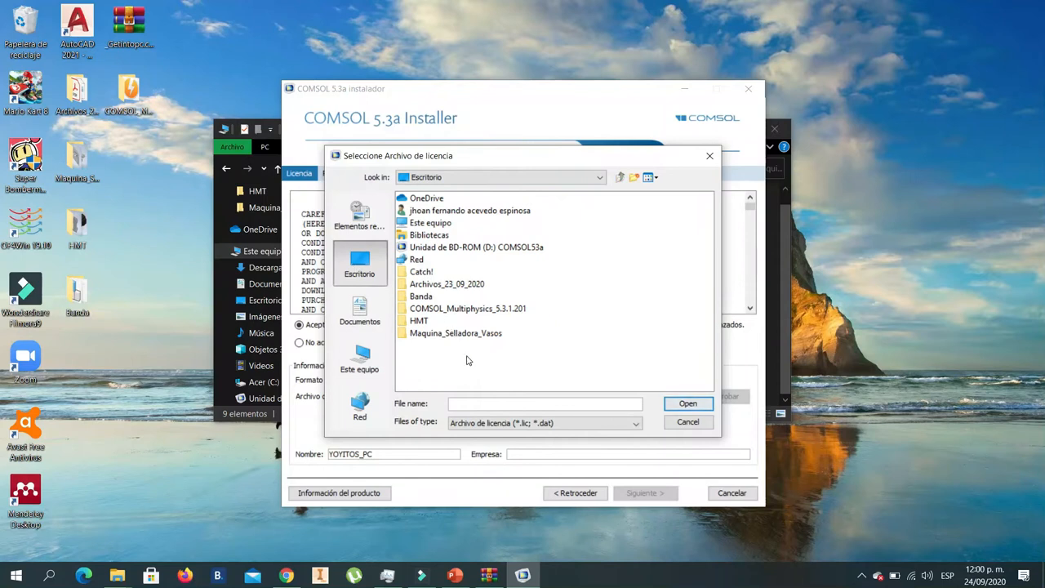
{"action": "left_click", "coordinate": [466, 314]}
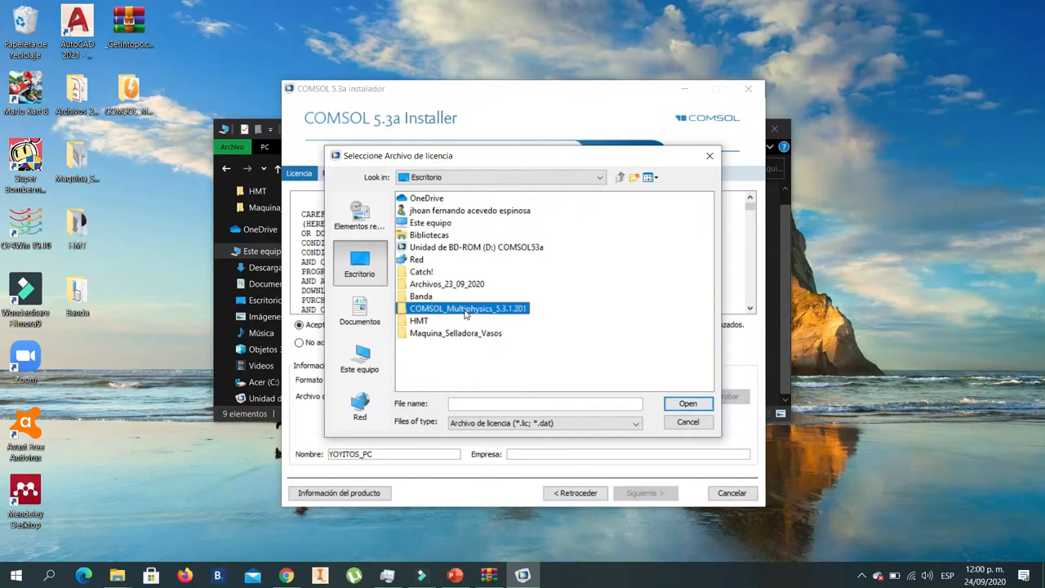
{"action": "left_click", "coordinate": [476, 309]}
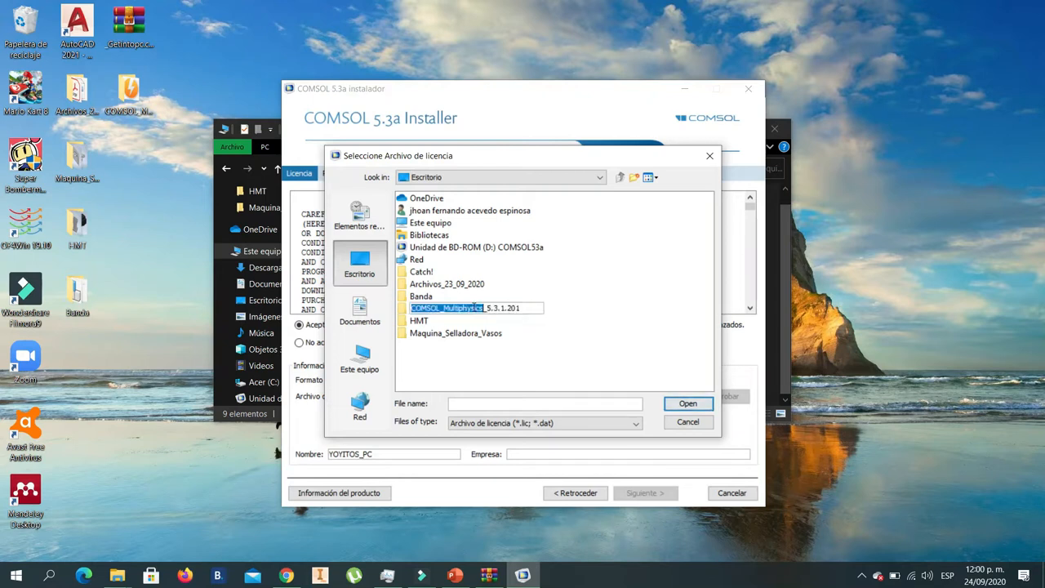
{"action": "double_click", "coordinate": [502, 307]}
{"action": "left_click", "coordinate": [462, 308]}
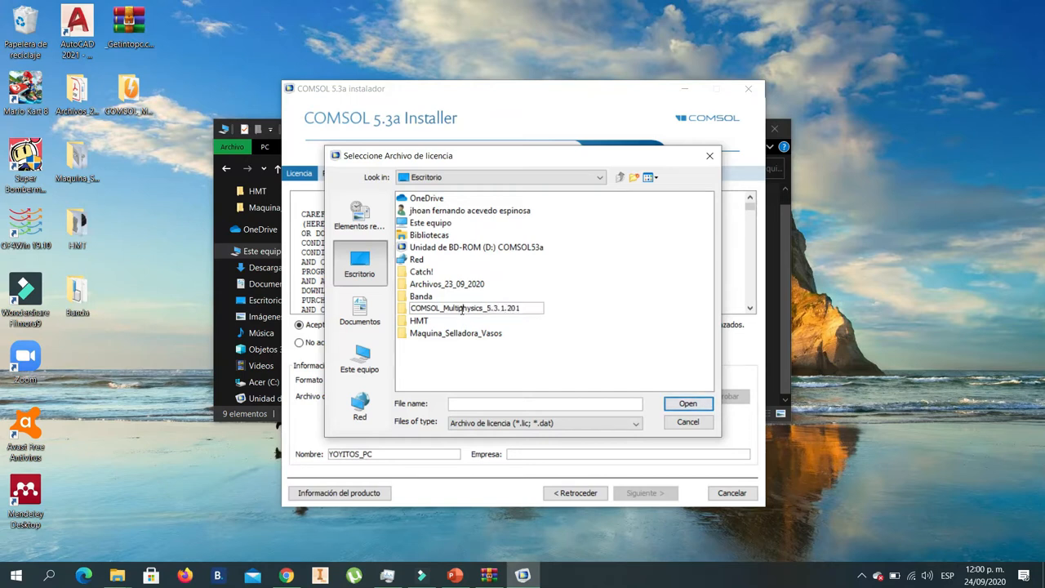
{"action": "left_click", "coordinate": [583, 268]}
{"action": "left_click", "coordinate": [493, 306]}
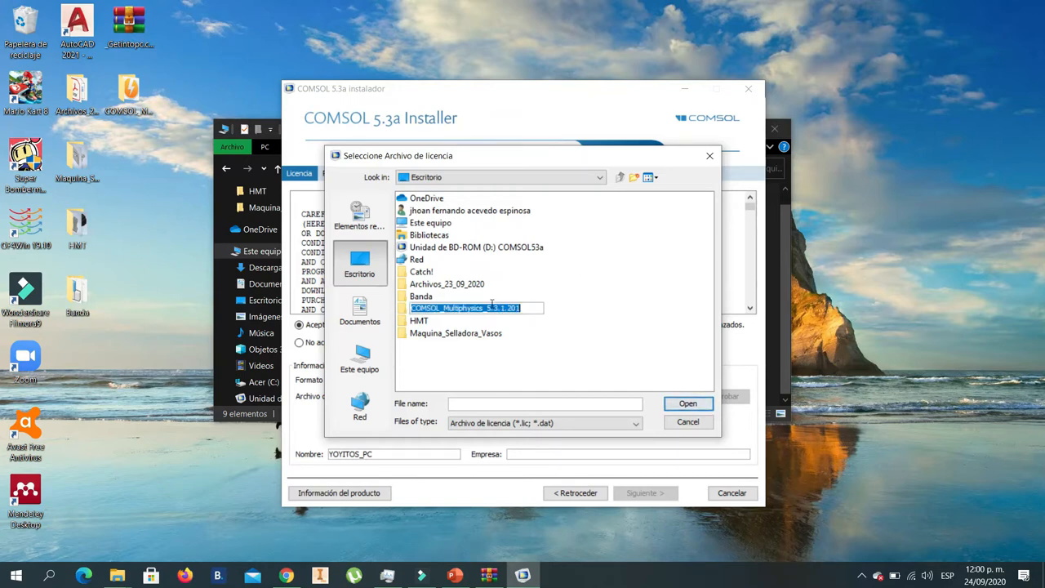
{"action": "left_click", "coordinate": [684, 404]}
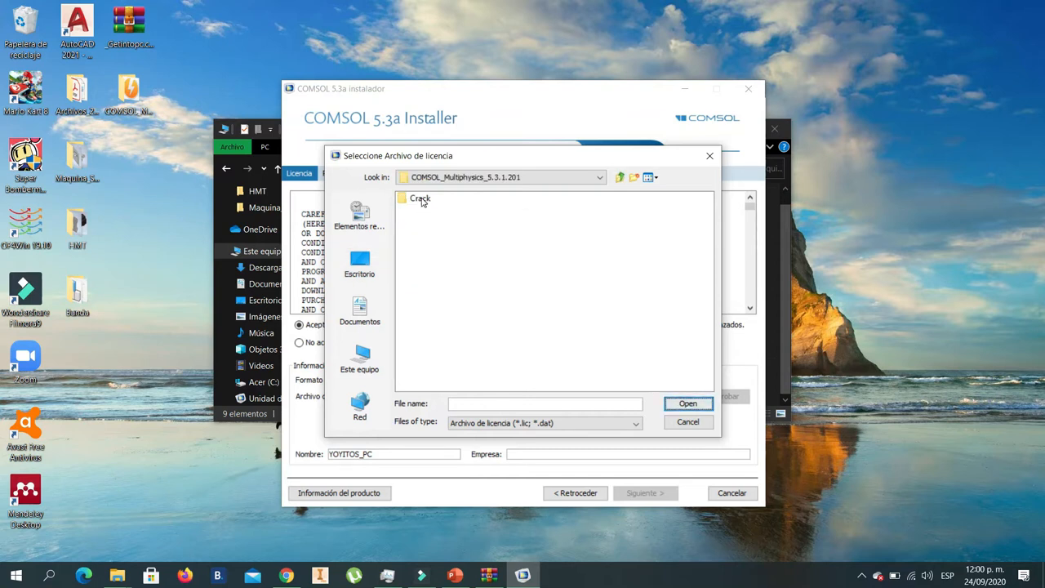
- Load LMCOMSOL_Multiphysics_SSQ.lic from the Crack folder as the license file and continue to the product selection
{"action": "left_click", "coordinate": [423, 200]}
{"action": "left_click", "coordinate": [686, 404]}
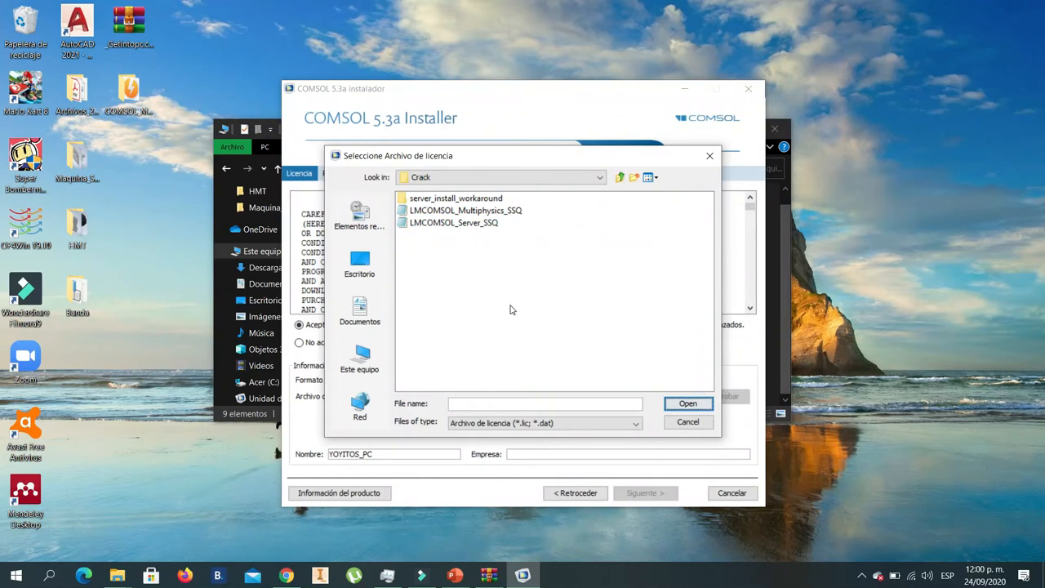
{"action": "left_click", "coordinate": [457, 211]}
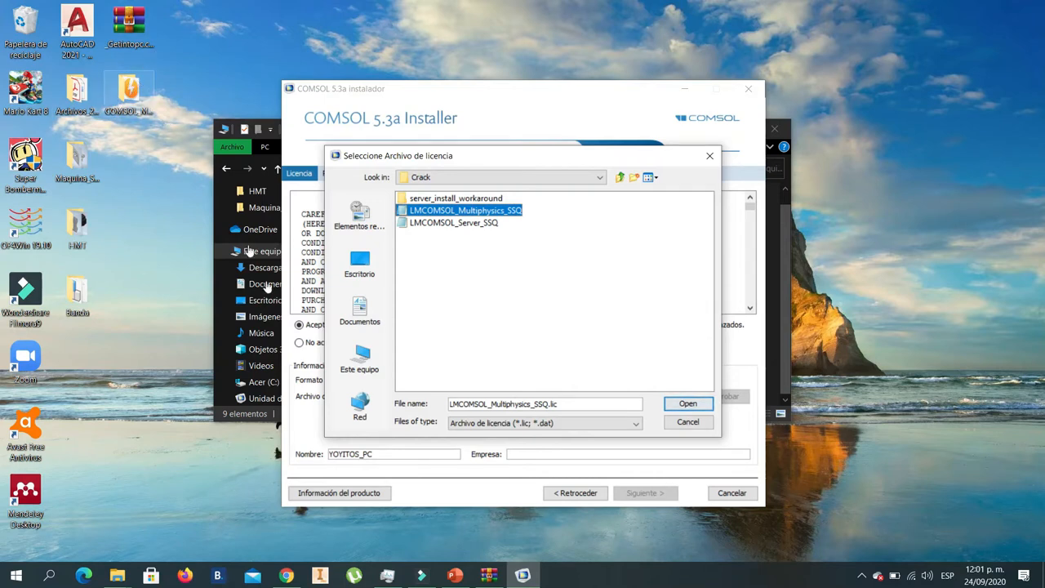
{"action": "left_click", "coordinate": [687, 404]}
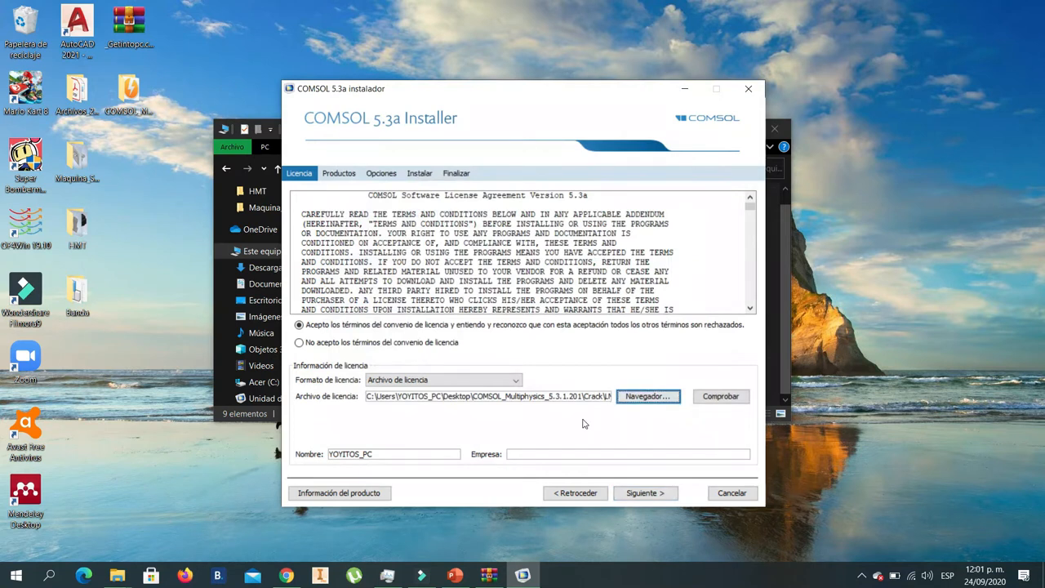
{"action": "left_click", "coordinate": [651, 493]}
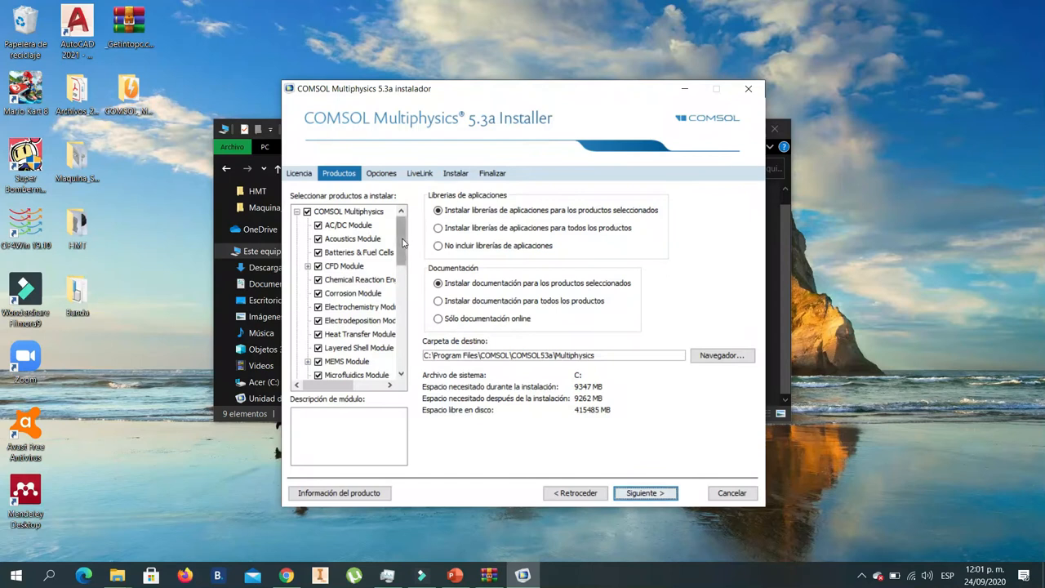
- Look through the product list and accept the default product, option and LiveLink settings
{"action": "left_click_drag", "start_coordinate": [402, 242], "coordinate": [414, 363]}
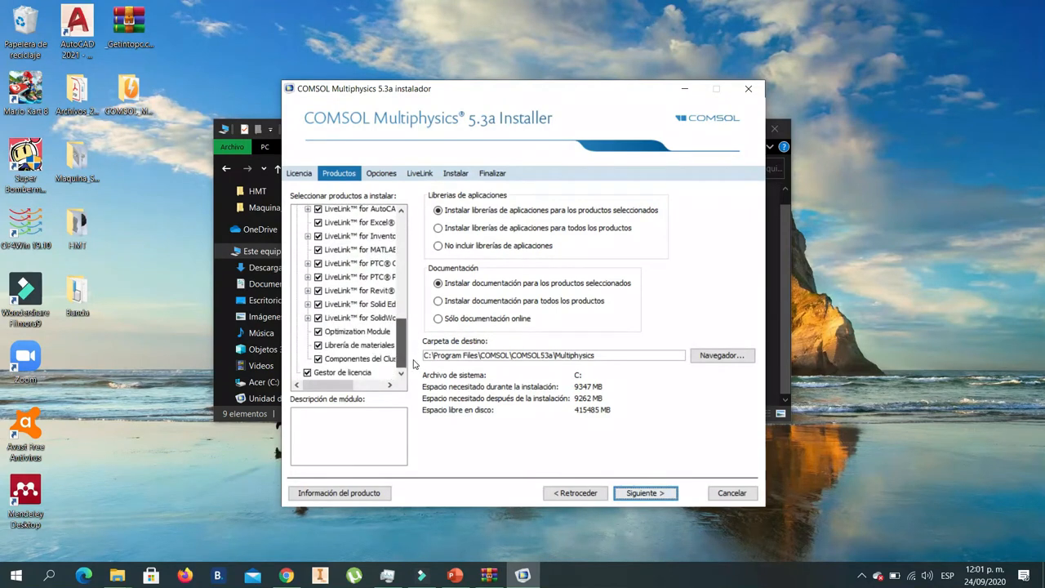
{"action": "left_click_drag", "start_coordinate": [410, 323], "coordinate": [402, 213]}
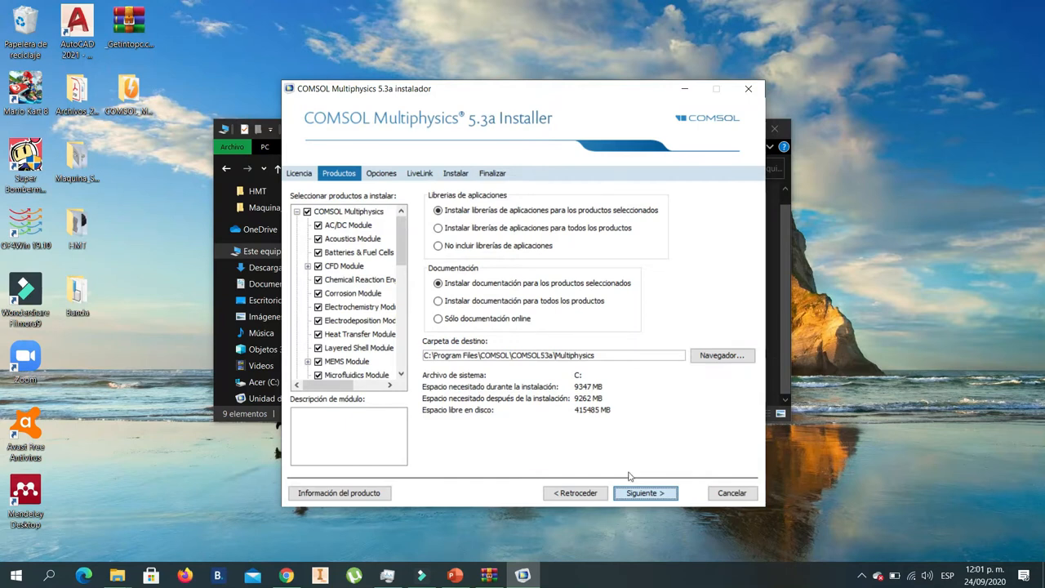
{"action": "left_click", "coordinate": [645, 493]}
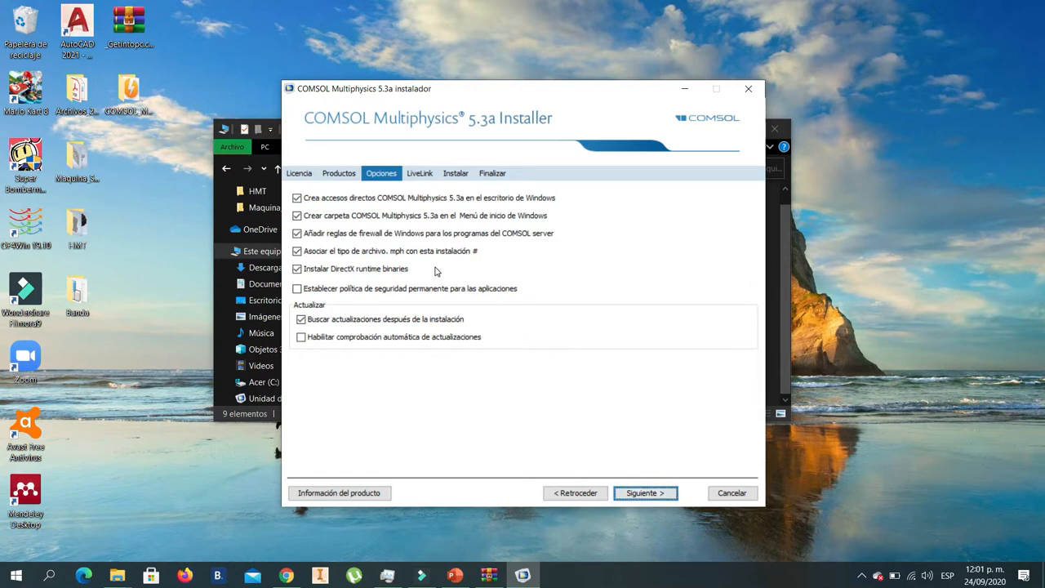
{"action": "left_click", "coordinate": [636, 494]}
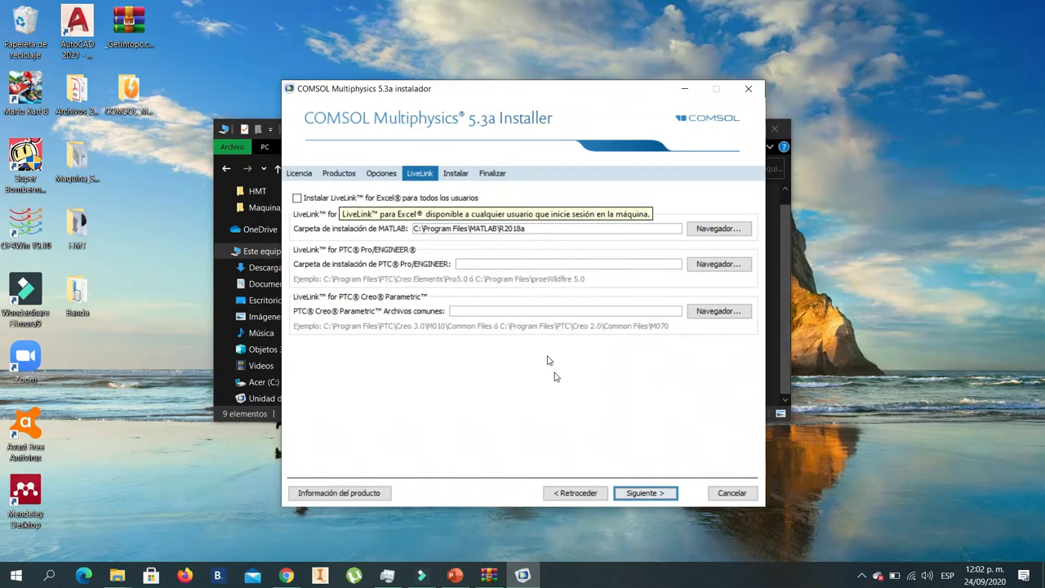
{"action": "left_click", "coordinate": [644, 493]}
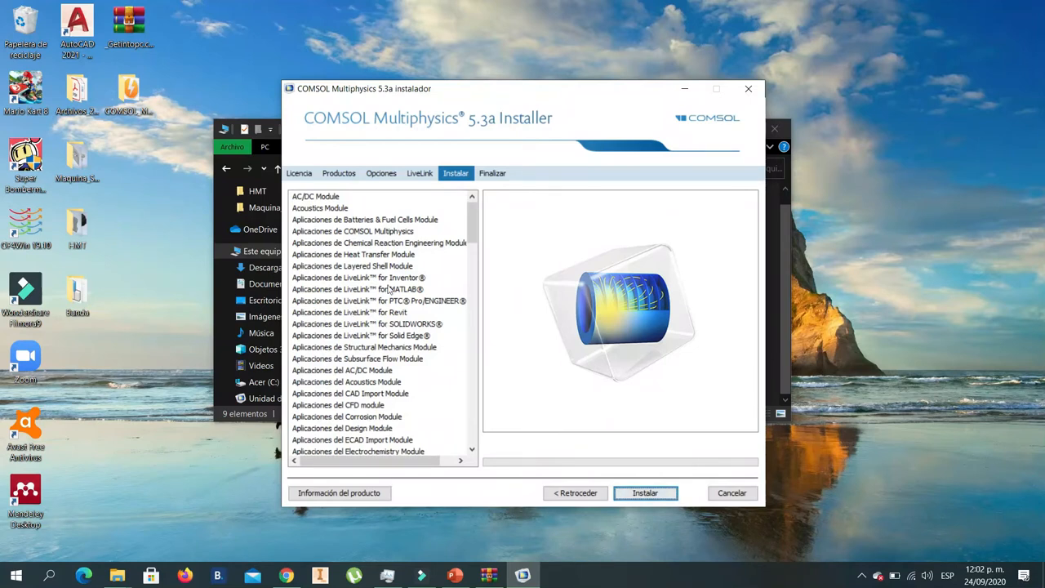
- Install COMSOL Multiphysics 5.3a and close the installer once the installation has finished
{"action": "left_click", "coordinate": [657, 495]}
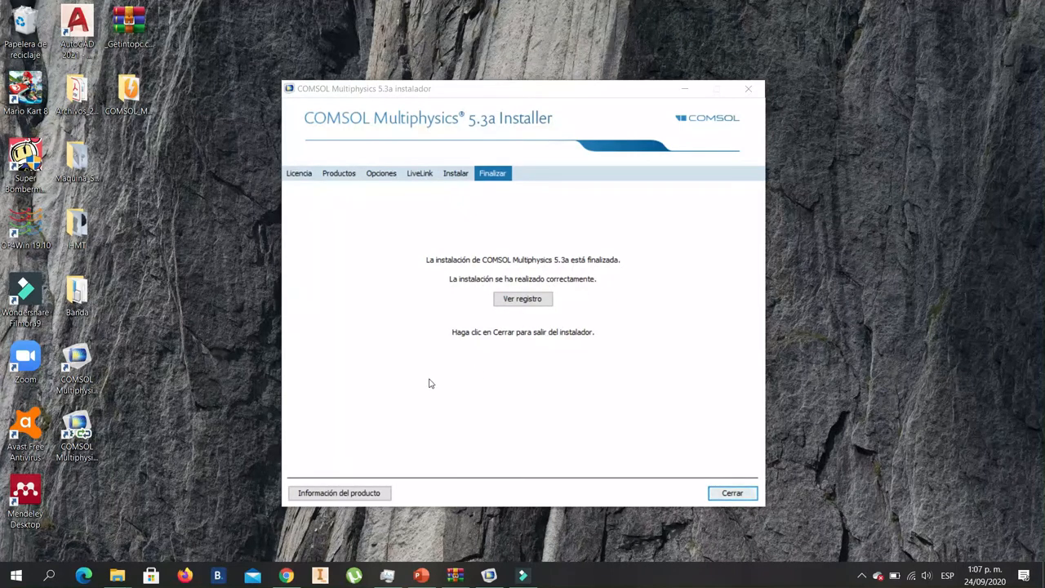
{"action": "left_click", "coordinate": [729, 495]}
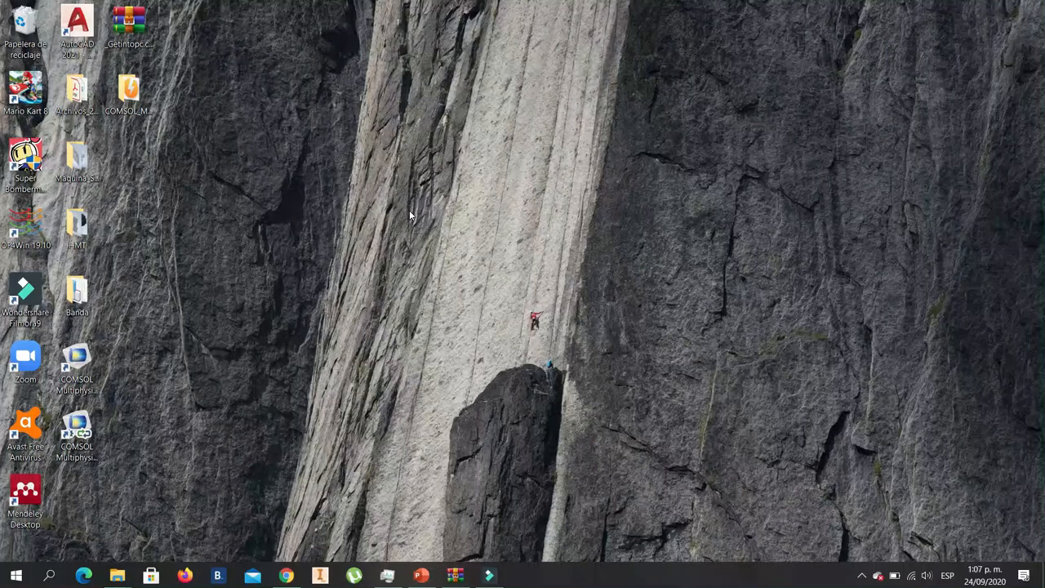
- Launch COMSOL Multiphysics 5.3a from its desktop shortcut, using the version without MATLAB
{"action": "left_click", "coordinate": [79, 448]}
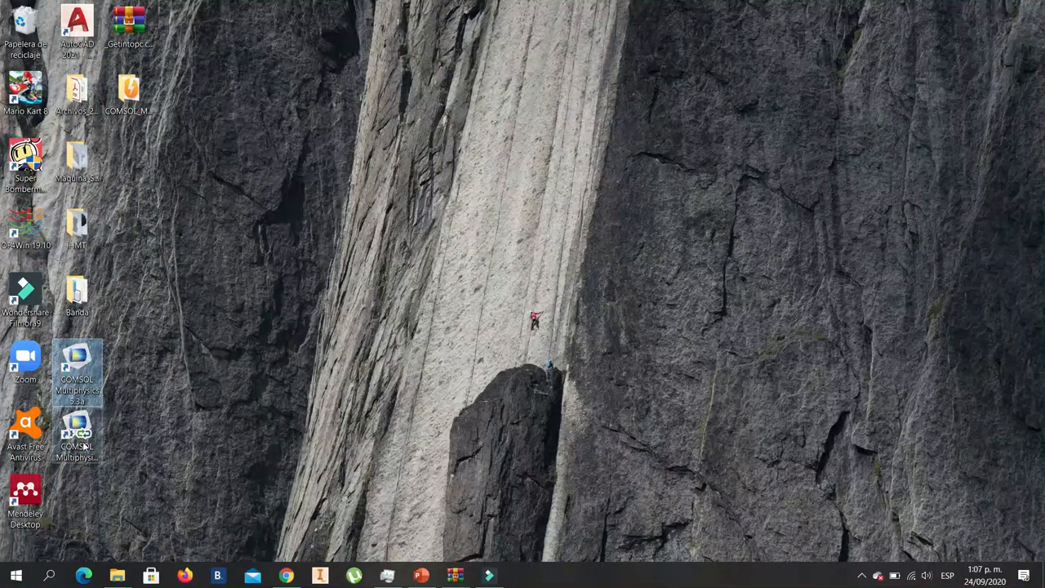
{"action": "left_click", "coordinate": [183, 371]}
{"action": "left_click", "coordinate": [80, 364]}
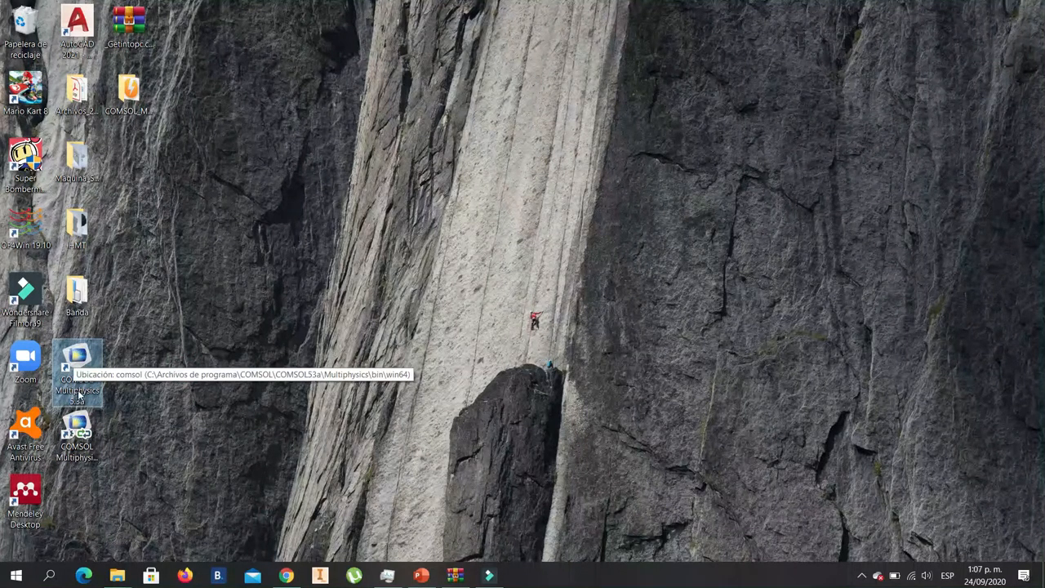
{"action": "left_click", "coordinate": [76, 429]}
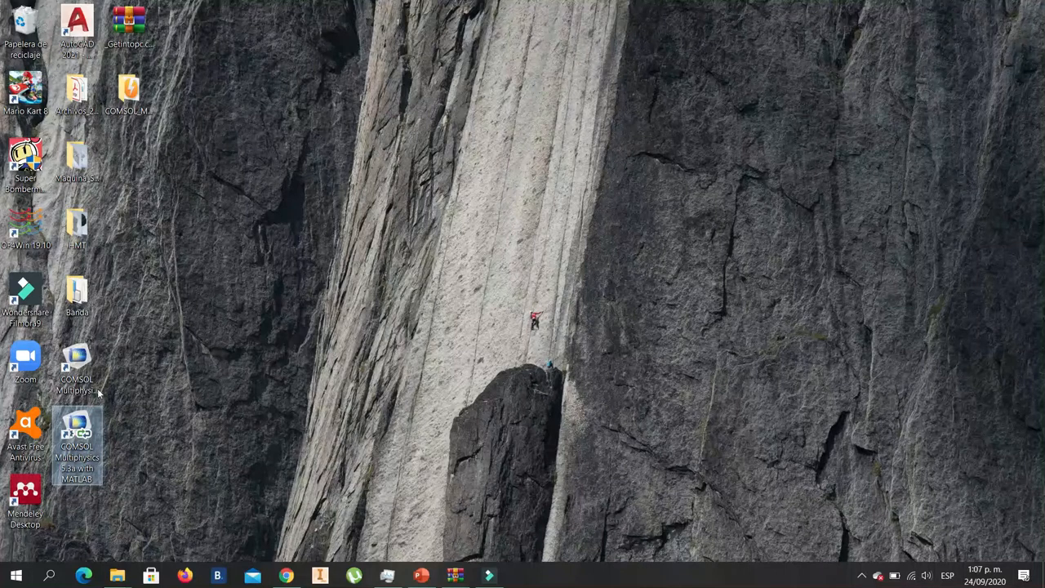
{"action": "left_click", "coordinate": [77, 366]}
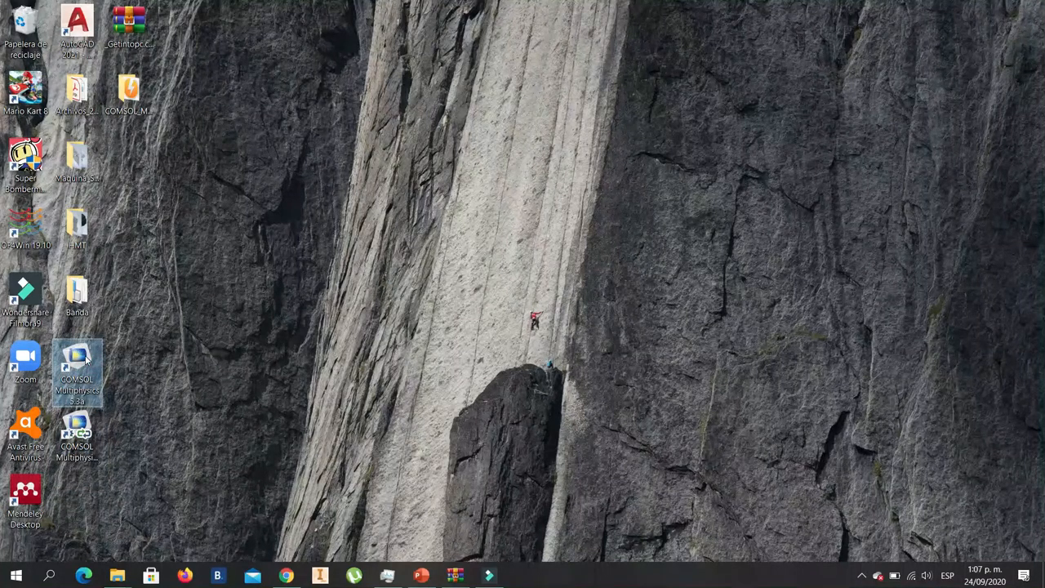
{"action": "double_click", "coordinate": [82, 360]}
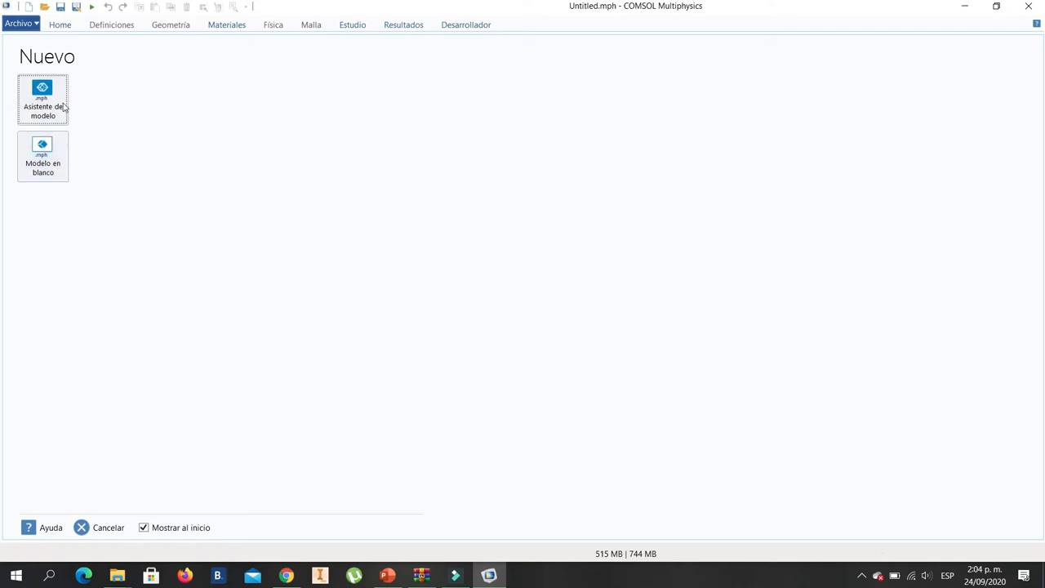
- Start a 3D model with the model wizard and add the Mecánica de sólidos (solid) physics interface from Mecánica estructural
{"action": "left_click", "coordinate": [36, 101]}
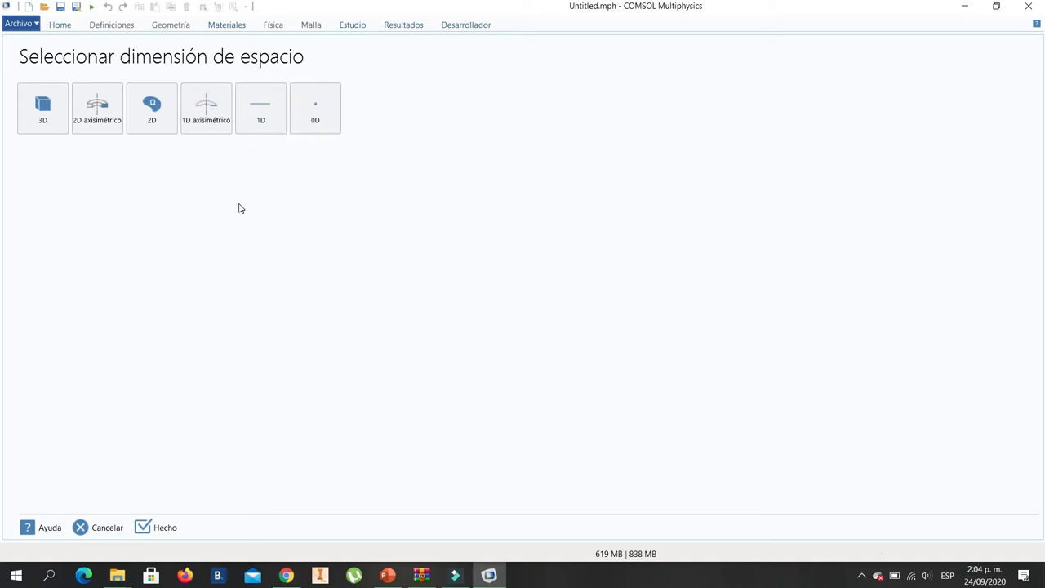
{"action": "left_click", "coordinate": [39, 120]}
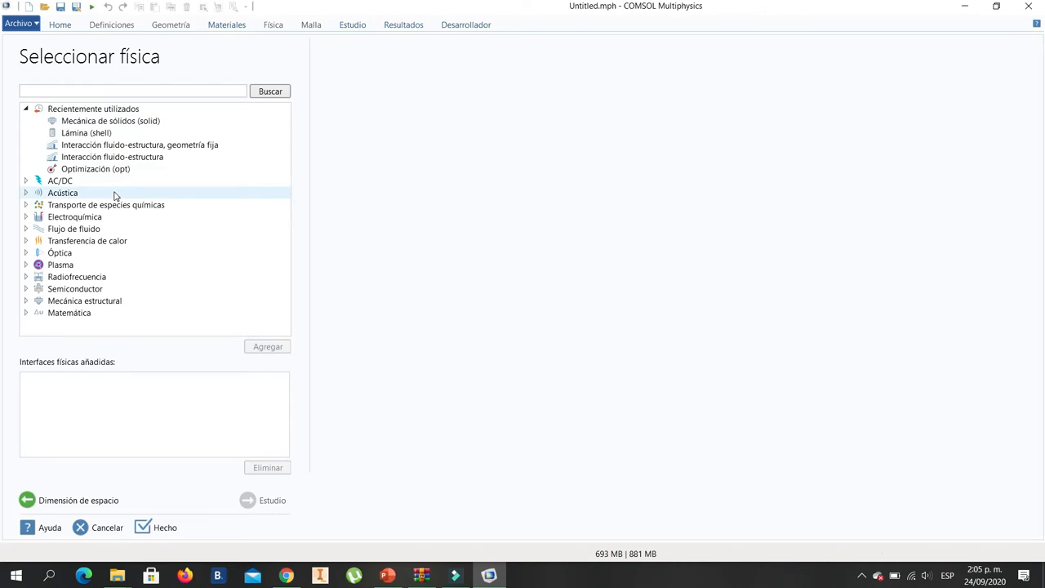
{"action": "left_click", "coordinate": [27, 109]}
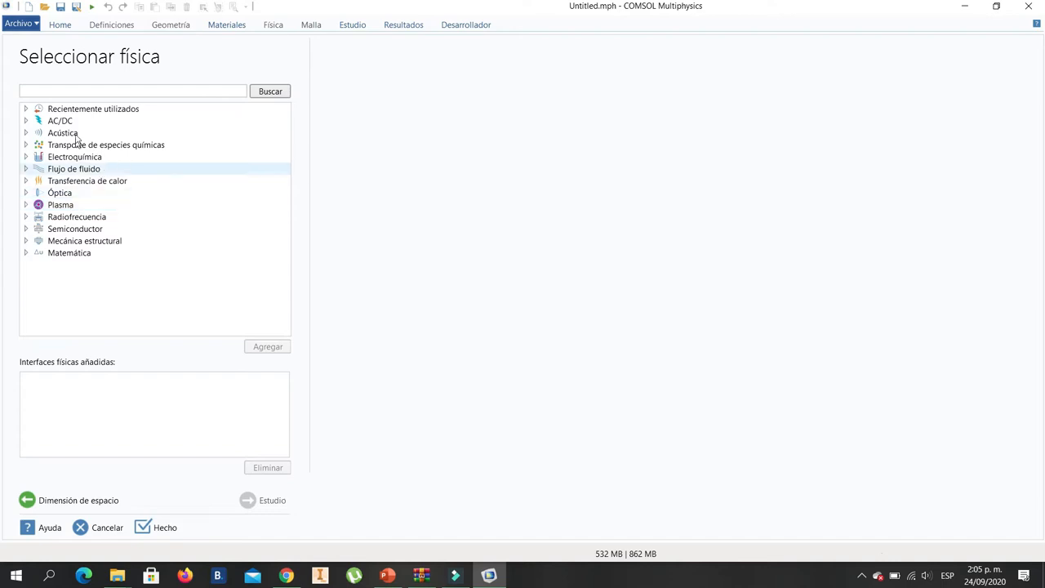
{"action": "left_click", "coordinate": [25, 241]}
{"action": "scroll", "coordinate": [138, 259], "scroll_direction": "down", "scroll_amount": 1}
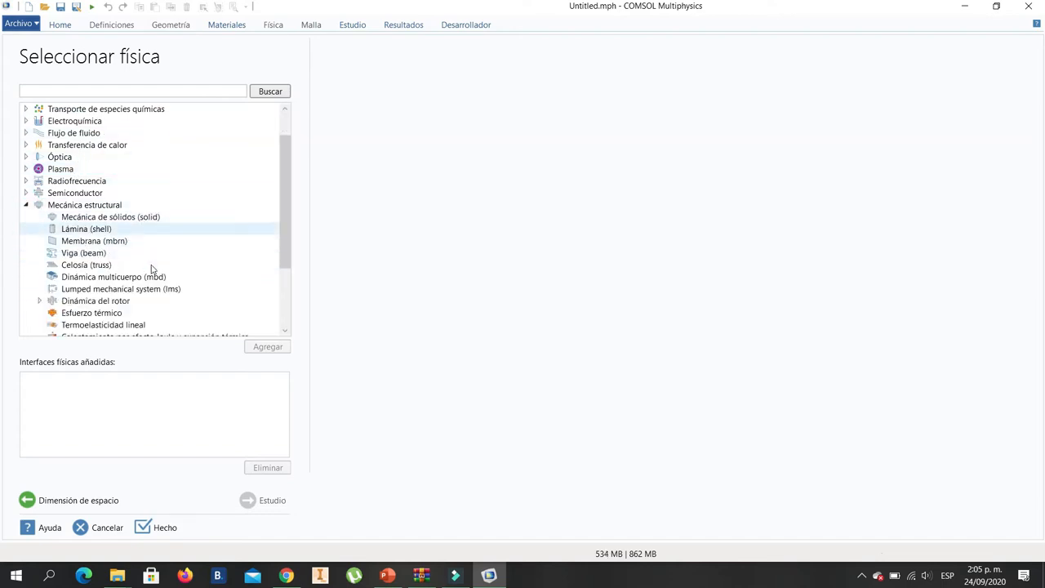
{"action": "left_click", "coordinate": [100, 218]}
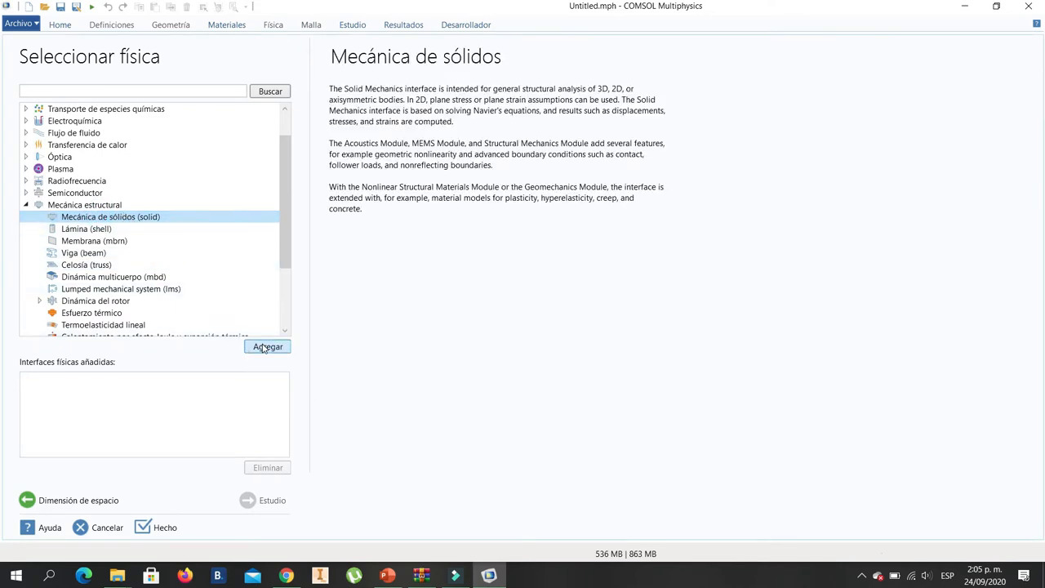
{"action": "left_click", "coordinate": [260, 350]}
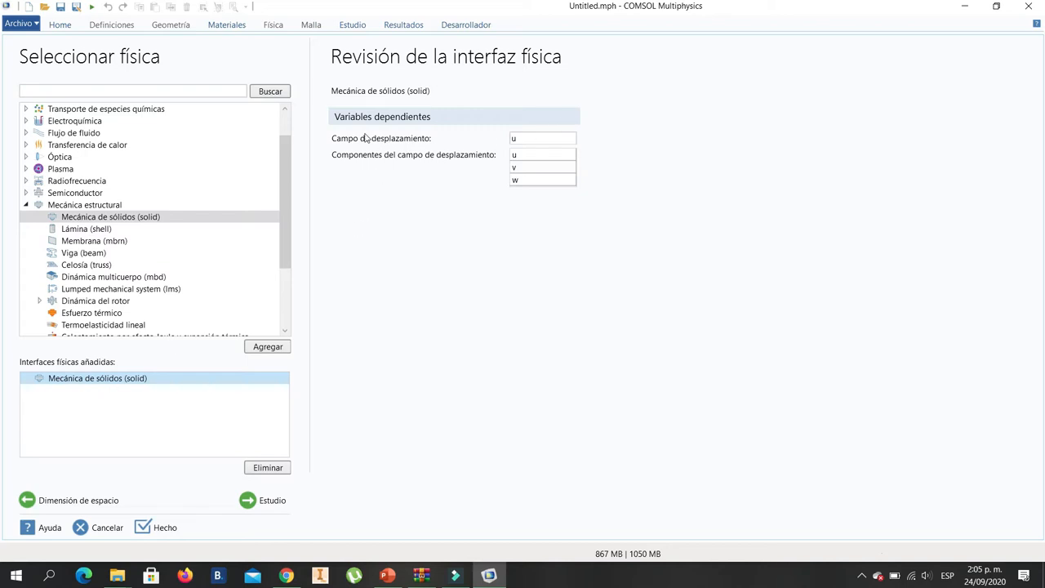
- Review the displacement field variables and finish the model wizard with an Estacionario study
{"action": "double_click", "coordinate": [518, 137]}
{"action": "left_click", "coordinate": [525, 157]}
{"action": "left_click", "coordinate": [520, 168]}
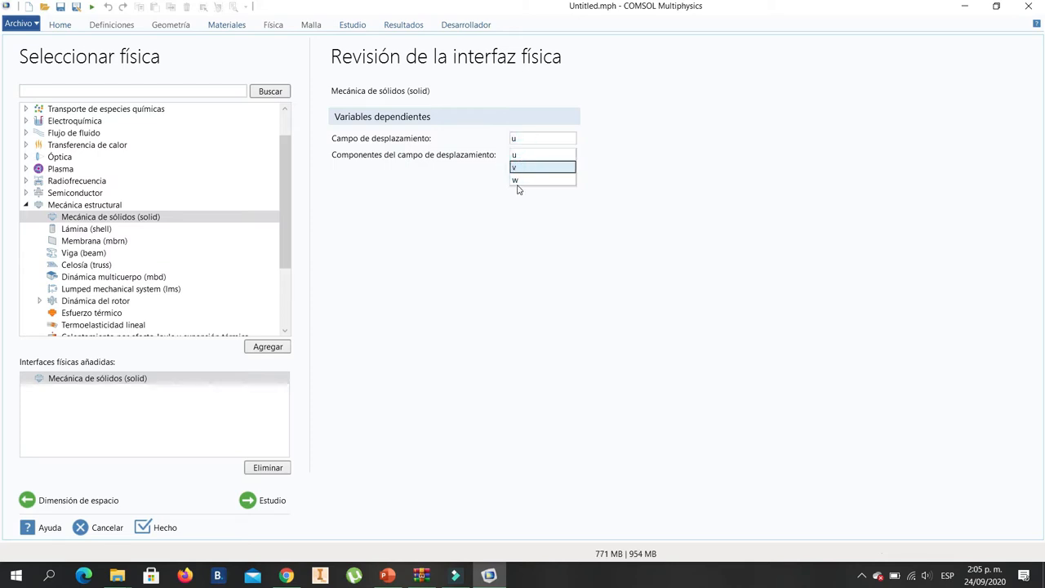
{"action": "left_click", "coordinate": [516, 180]}
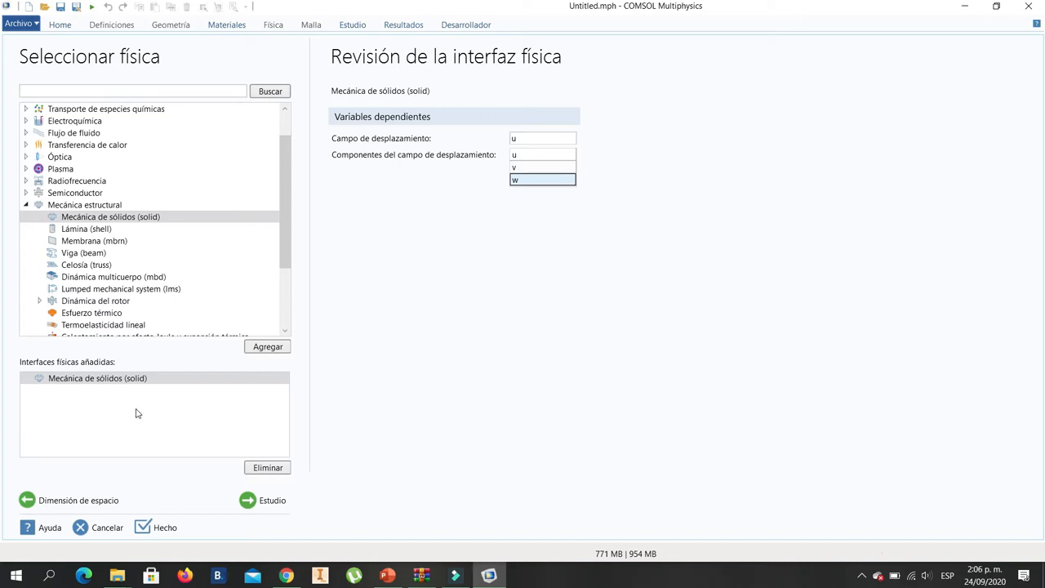
{"action": "left_click", "coordinate": [246, 504]}
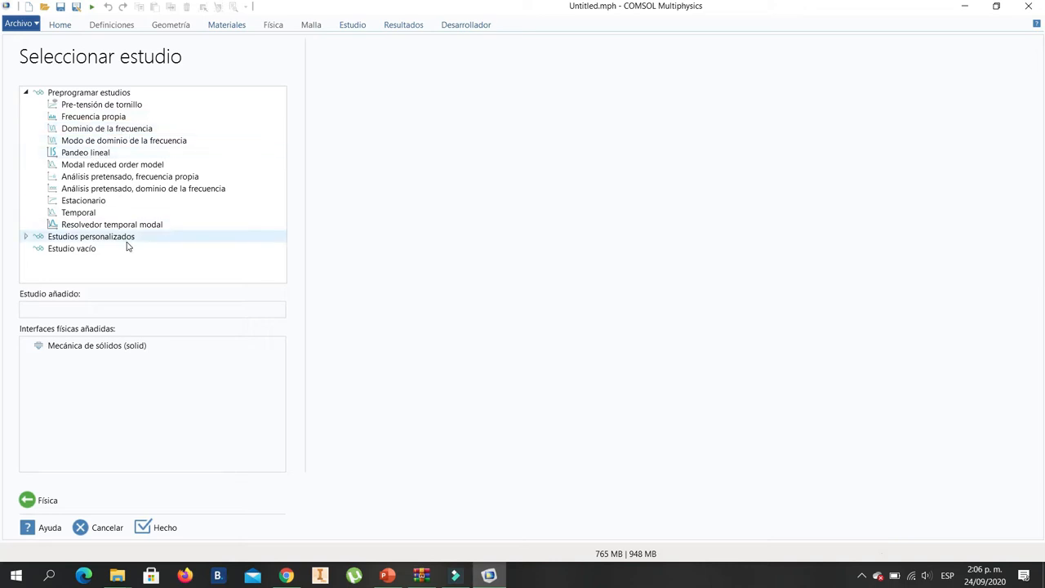
{"action": "left_click", "coordinate": [85, 202]}
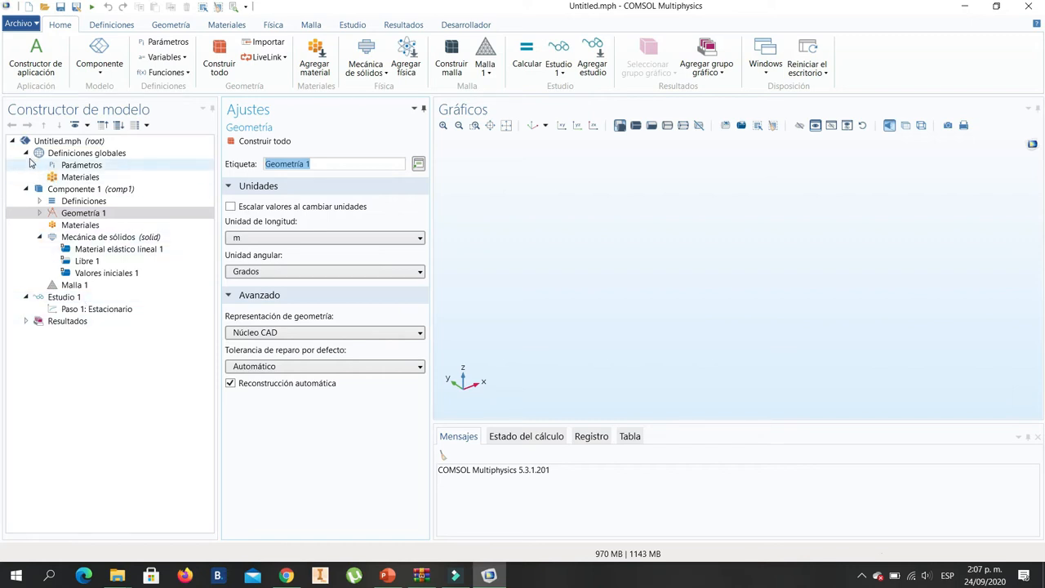
- Examine the settings of the global definitions, parameters, global materials, Componente 1, its boundary system and Geometría 1
{"action": "left_click", "coordinate": [113, 154]}
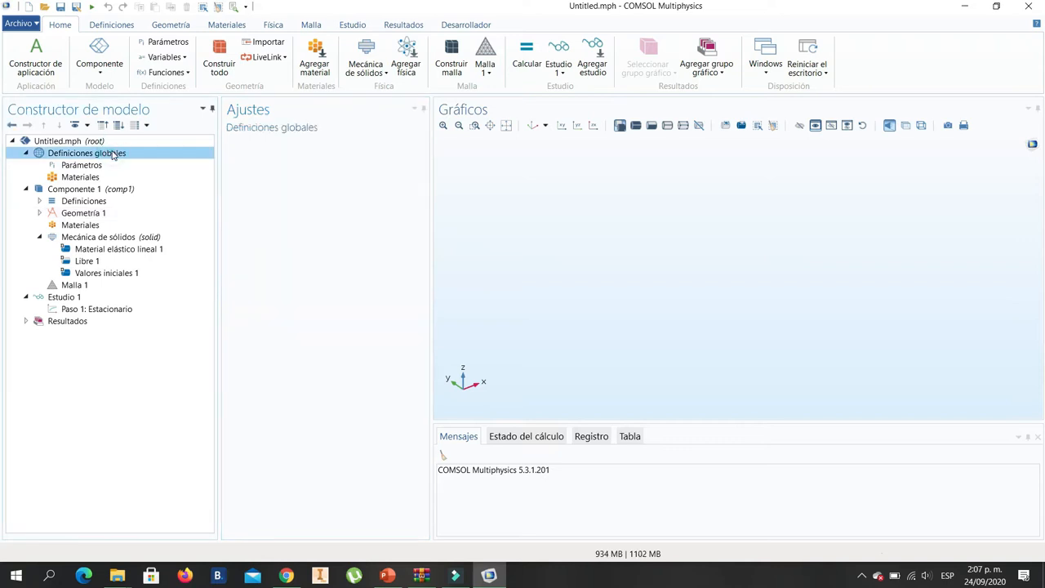
{"action": "left_click", "coordinate": [94, 168]}
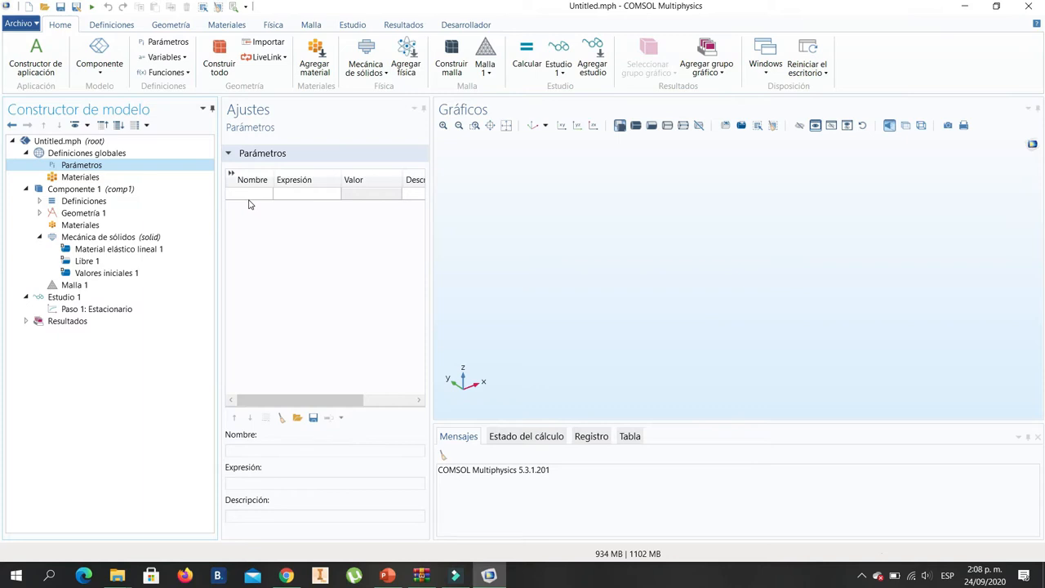
{"action": "left_click", "coordinate": [78, 177]}
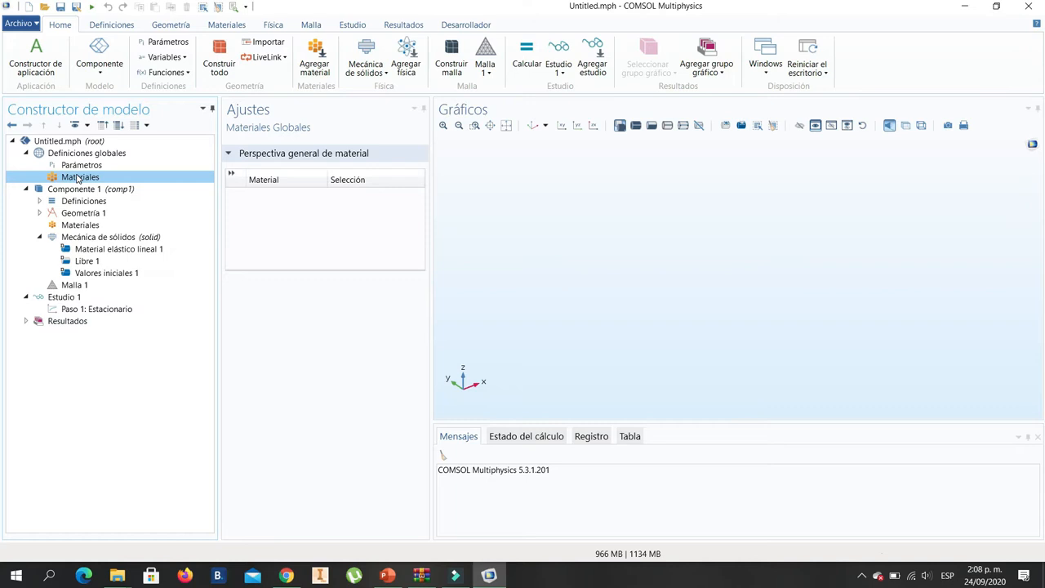
{"action": "left_click", "coordinate": [93, 190]}
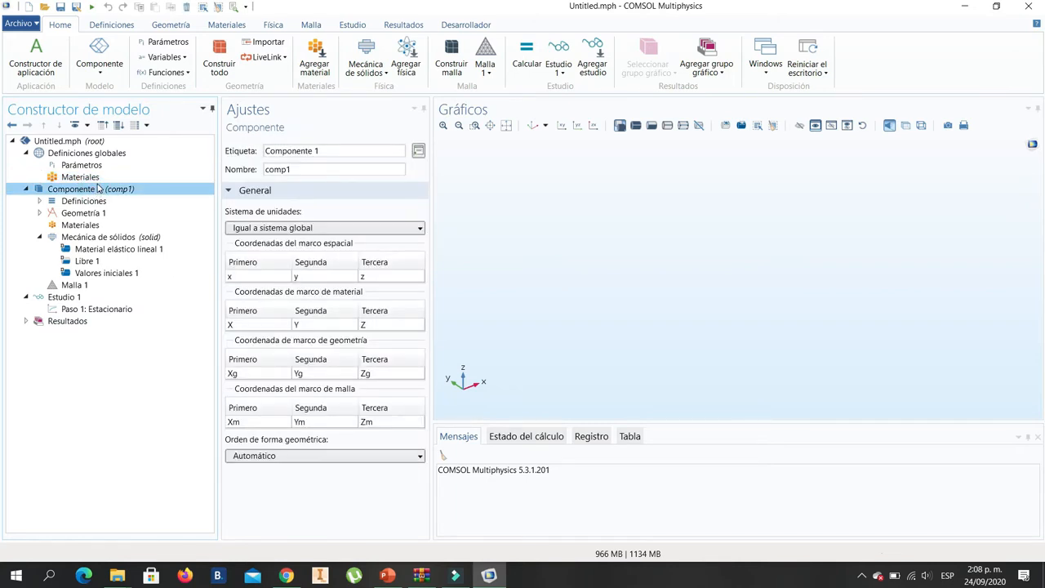
{"action": "left_click", "coordinate": [39, 201]}
{"action": "left_click", "coordinate": [112, 213]}
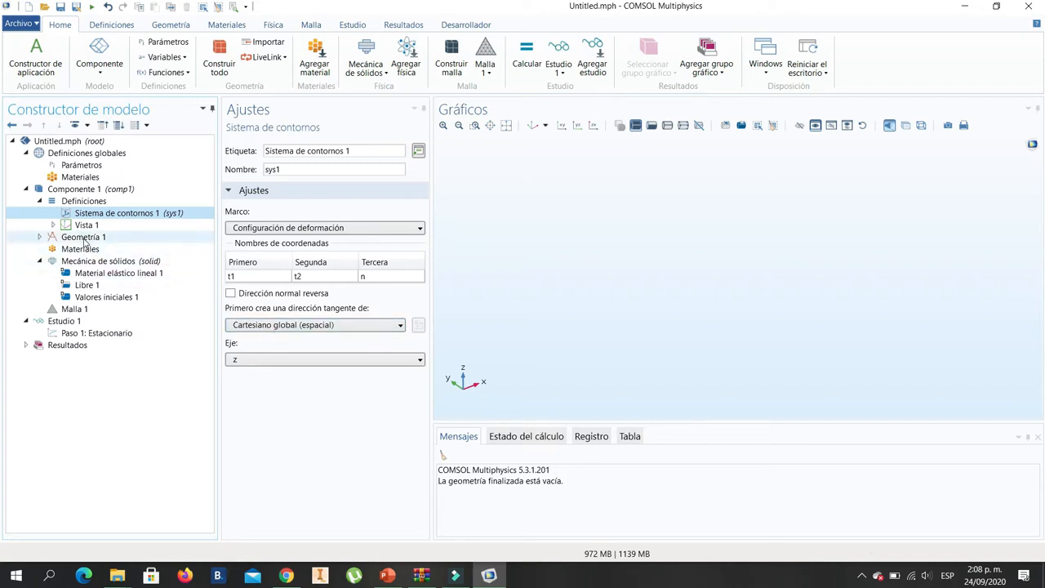
{"action": "left_click", "coordinate": [83, 238]}
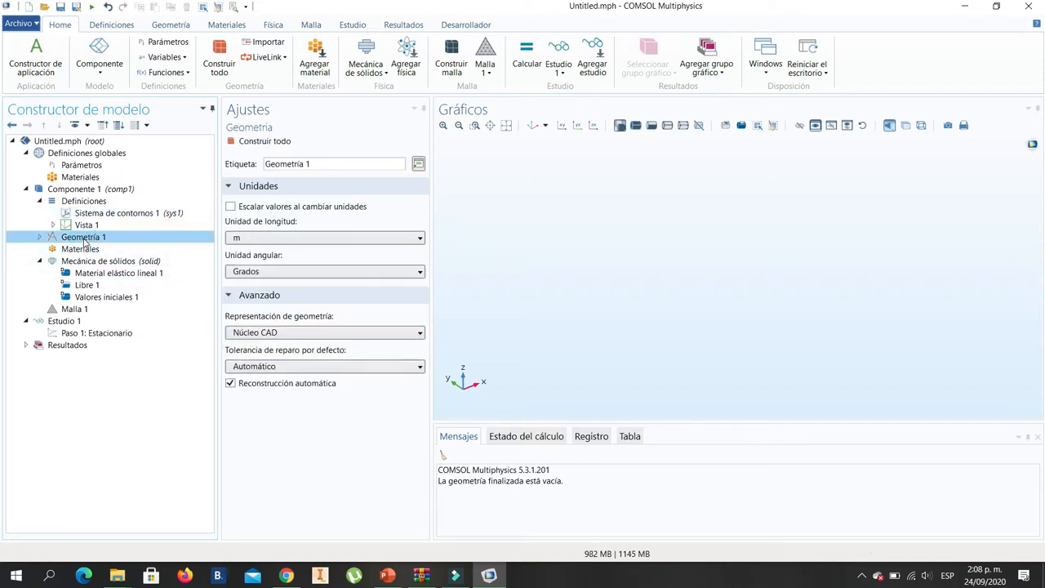
{"action": "left_click", "coordinate": [40, 237]}
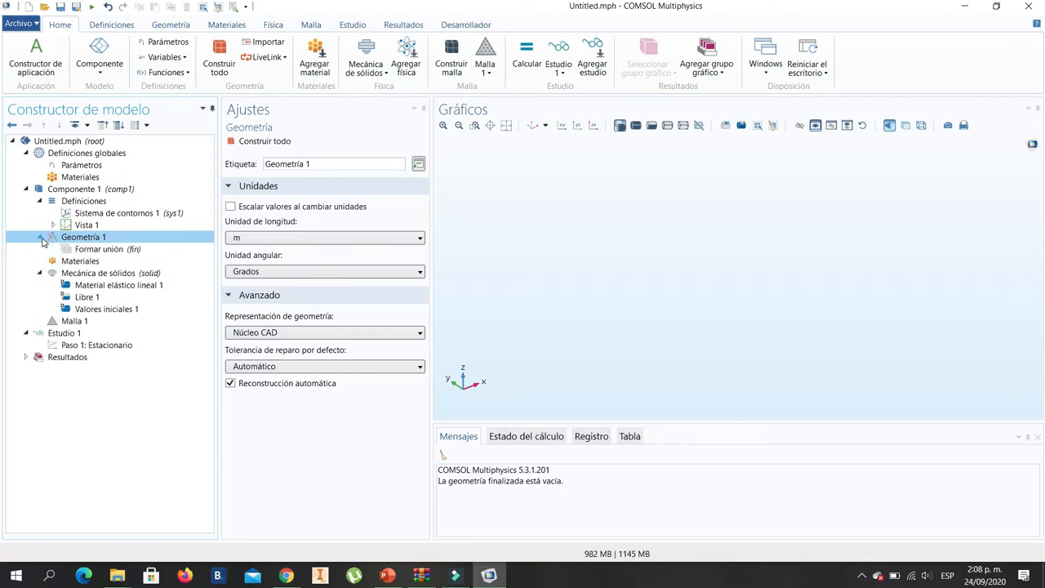
{"action": "left_click", "coordinate": [40, 237]}
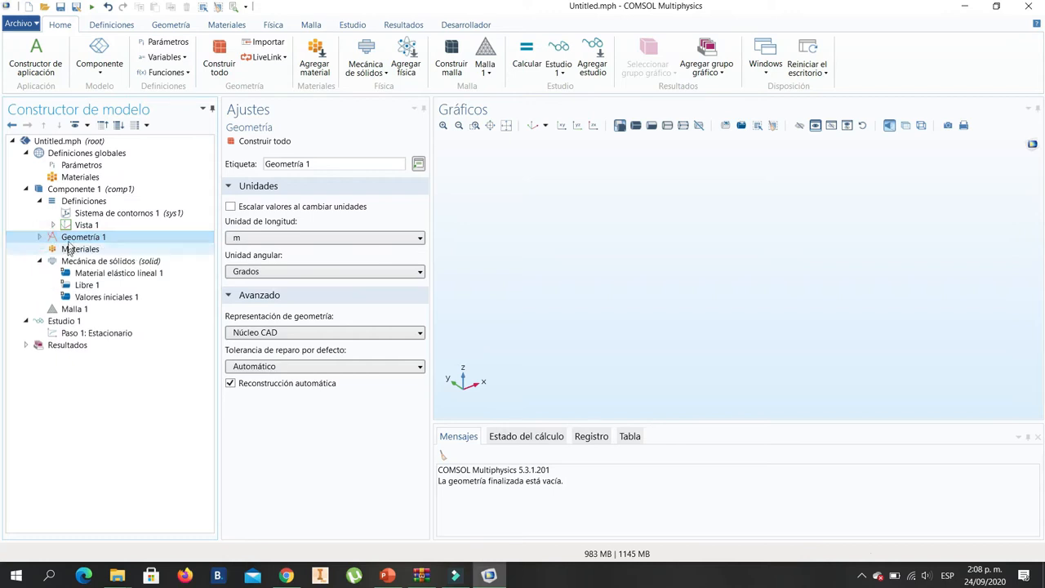
- Add a solid cylinder with radius 1 m and height 1 m to Geometría 1 and build it
{"action": "left_click", "coordinate": [166, 25]}
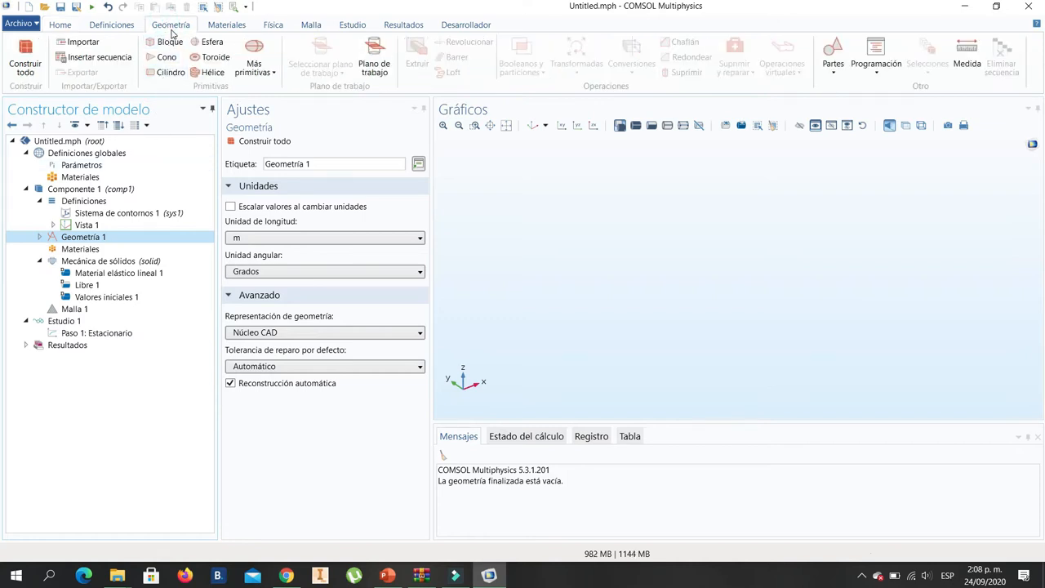
{"action": "left_click", "coordinate": [162, 74]}
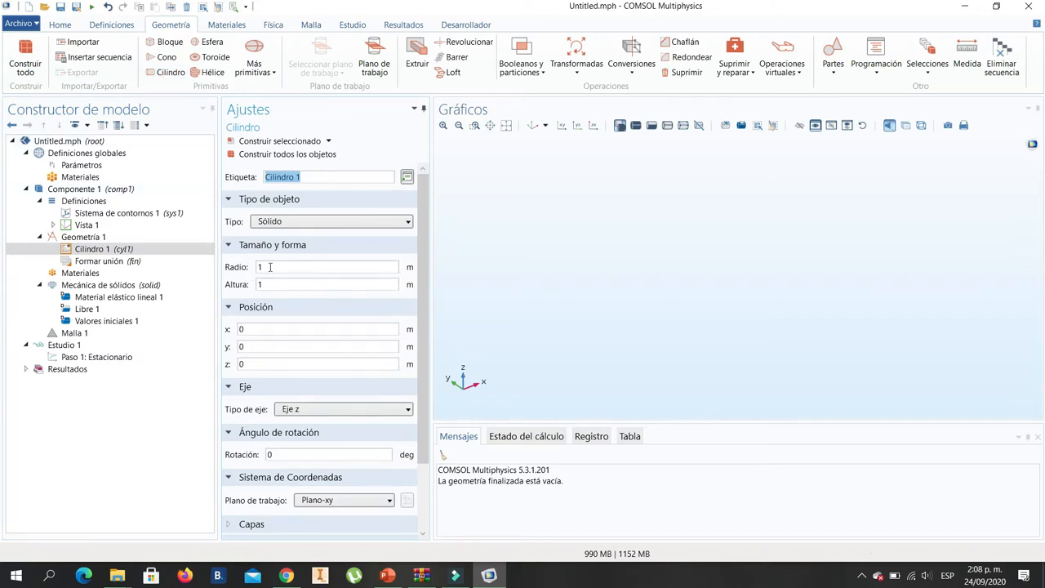
{"action": "left_click", "coordinate": [267, 142]}
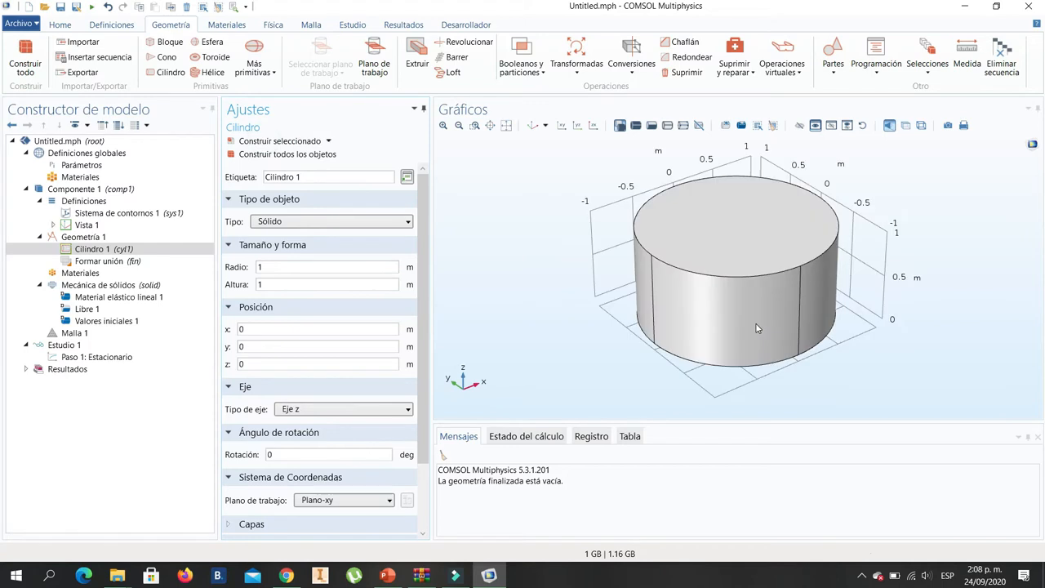
{"action": "left_click_drag", "start_coordinate": [597, 313], "coordinate": [581, 299]}
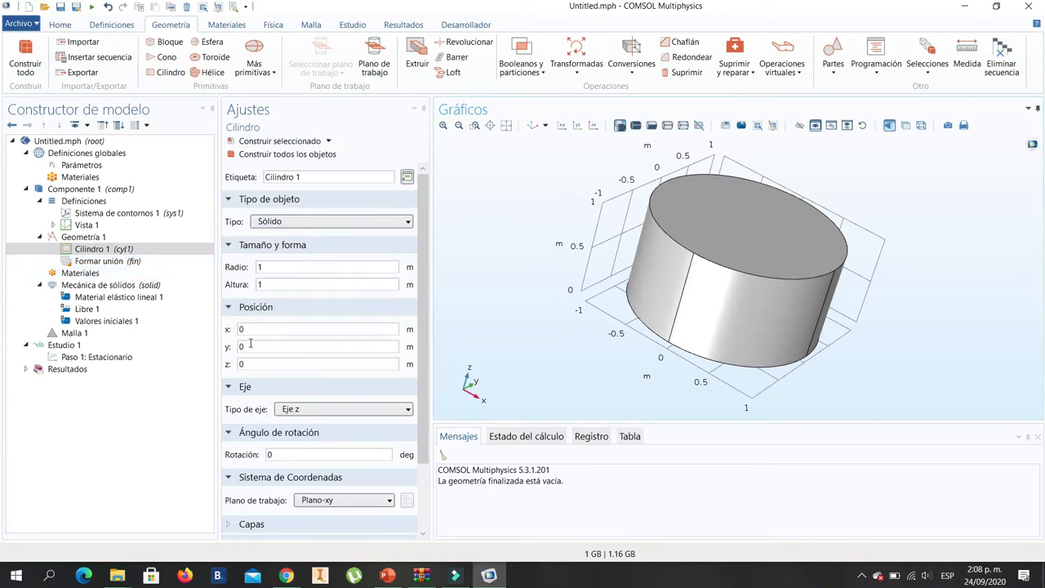
- Examine the cylinder's size fields, the parameters table, the Formar unión action options and the component's materials
{"action": "left_click", "coordinate": [94, 249]}
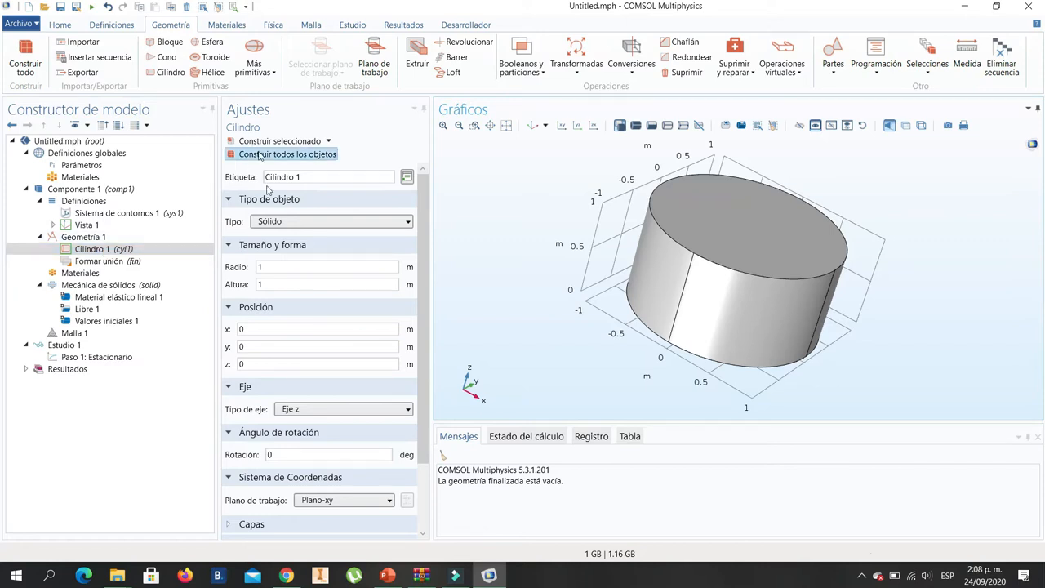
{"action": "left_click", "coordinate": [276, 284]}
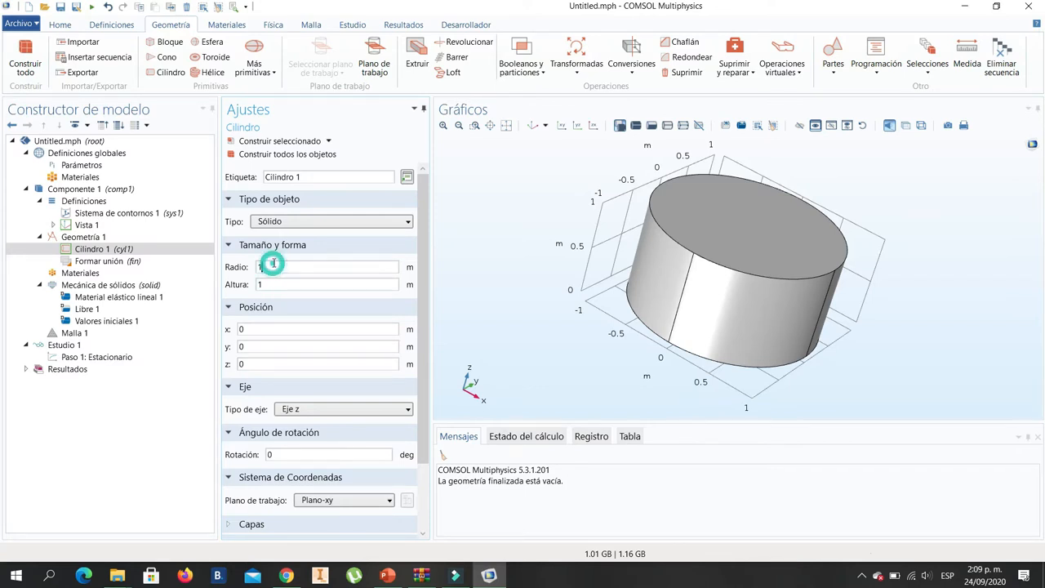
{"action": "left_click", "coordinate": [90, 165]}
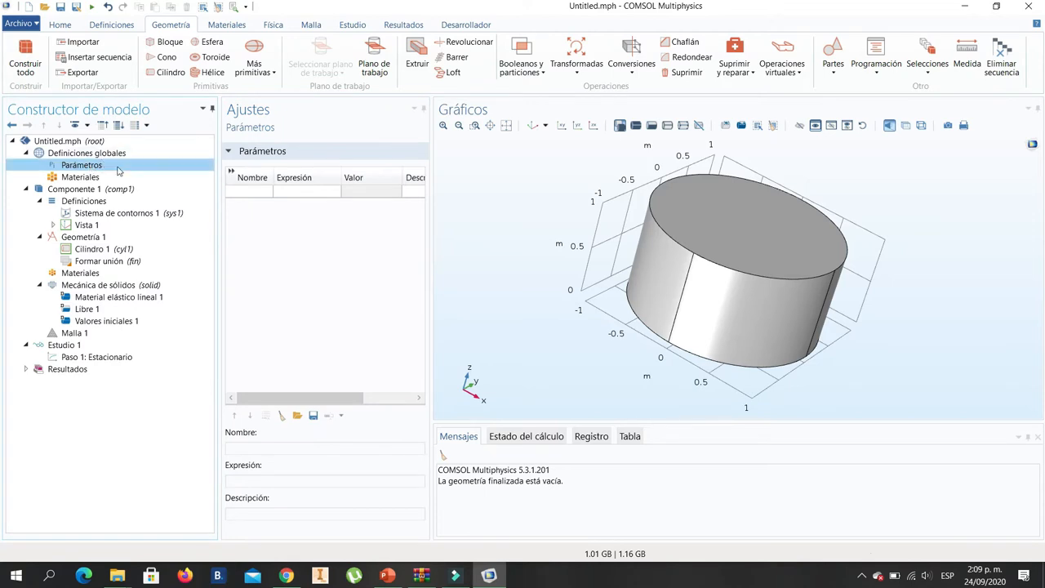
{"action": "left_click", "coordinate": [97, 250]}
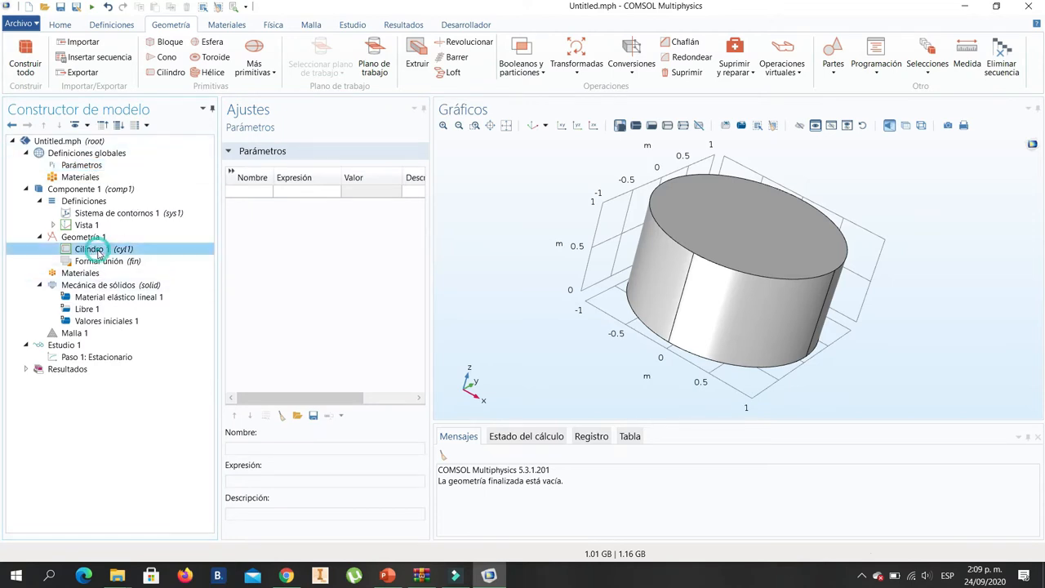
{"action": "left_click", "coordinate": [112, 263]}
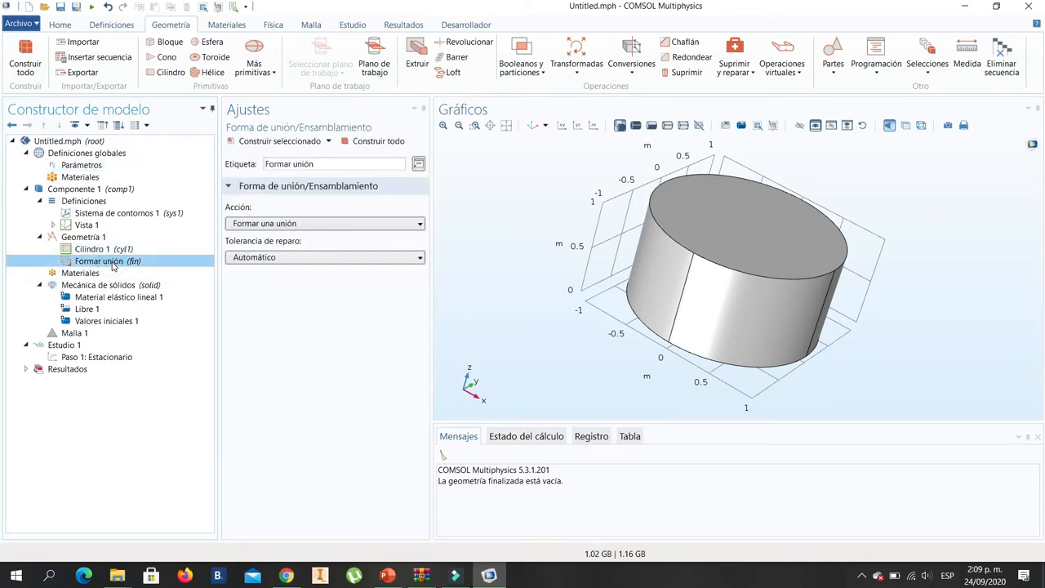
{"action": "left_click", "coordinate": [293, 225]}
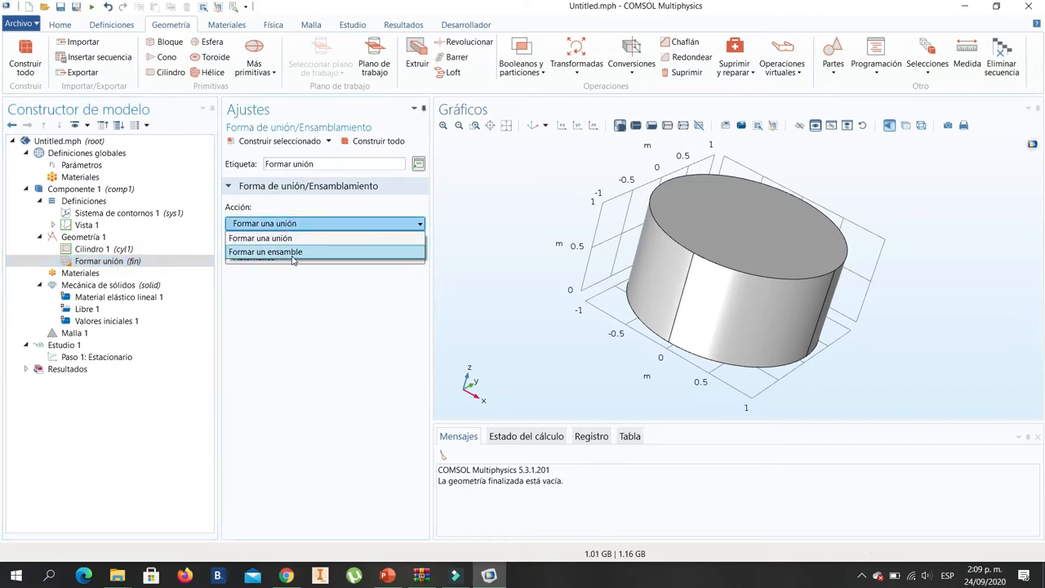
{"action": "left_click", "coordinate": [289, 311]}
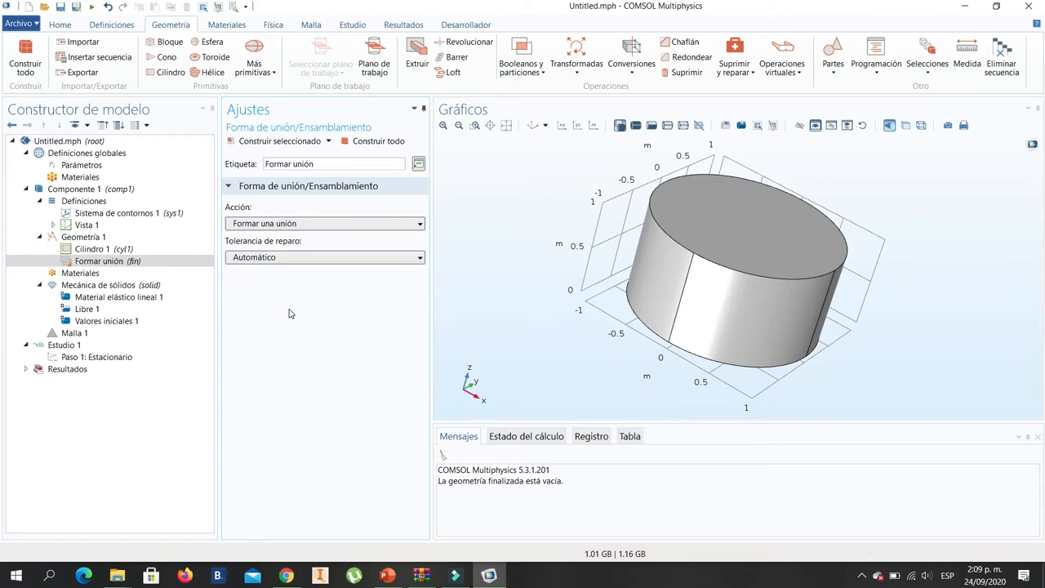
{"action": "left_click", "coordinate": [90, 274]}
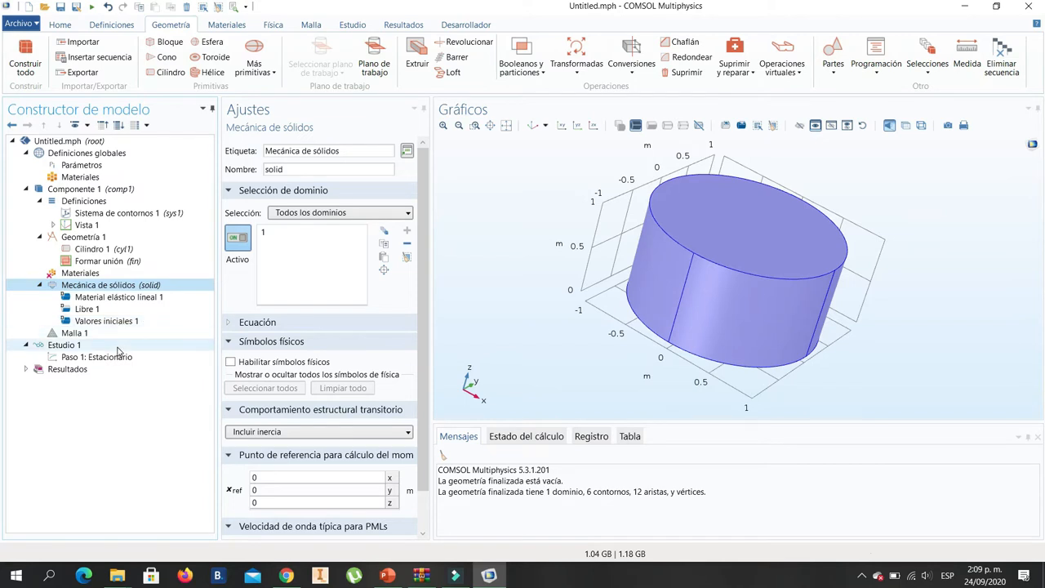
- Examine the linear elastic material, free boundary and initial values settings of Mecánica de sólidos, plus the constraints and loads it can add
{"action": "left_click", "coordinate": [129, 299]}
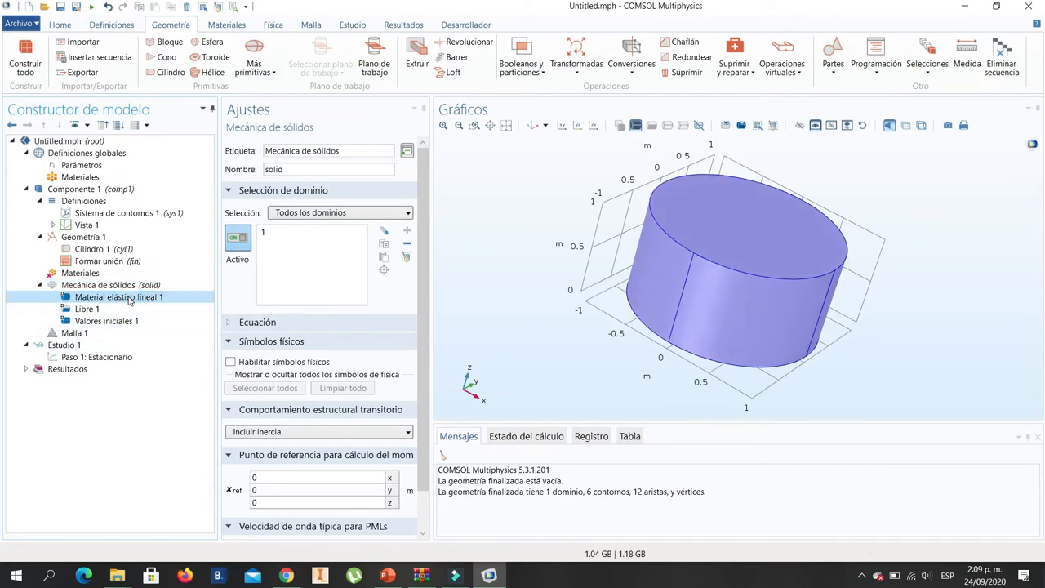
{"action": "left_click", "coordinate": [104, 308]}
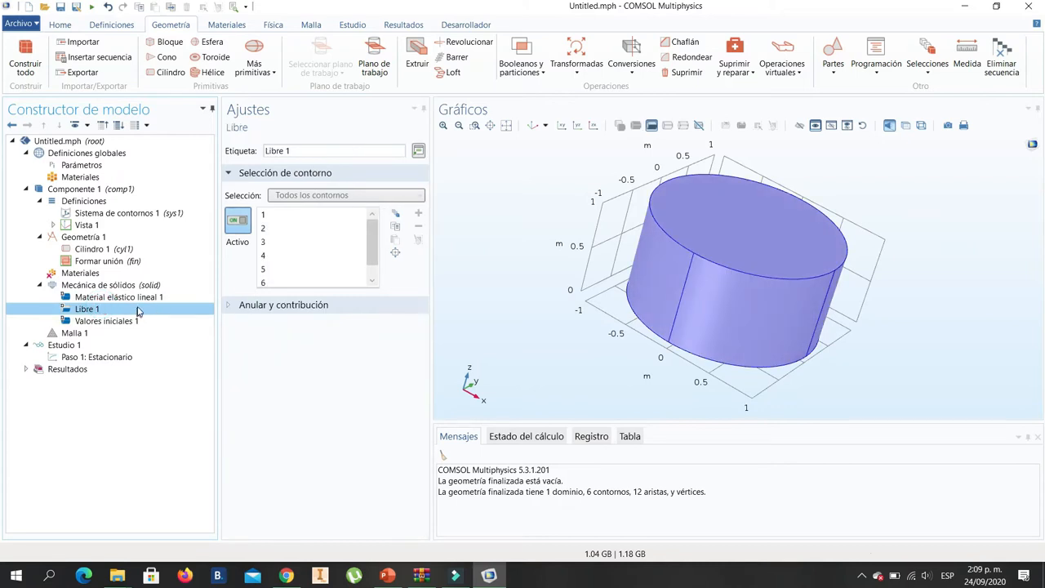
{"action": "left_click", "coordinate": [104, 321]}
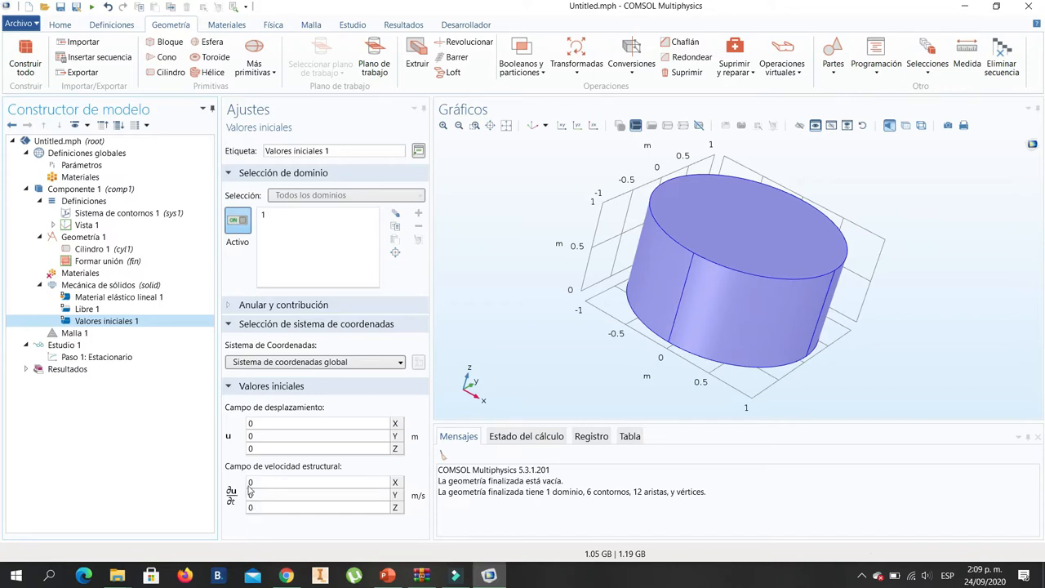
{"action": "left_click", "coordinate": [120, 286]}
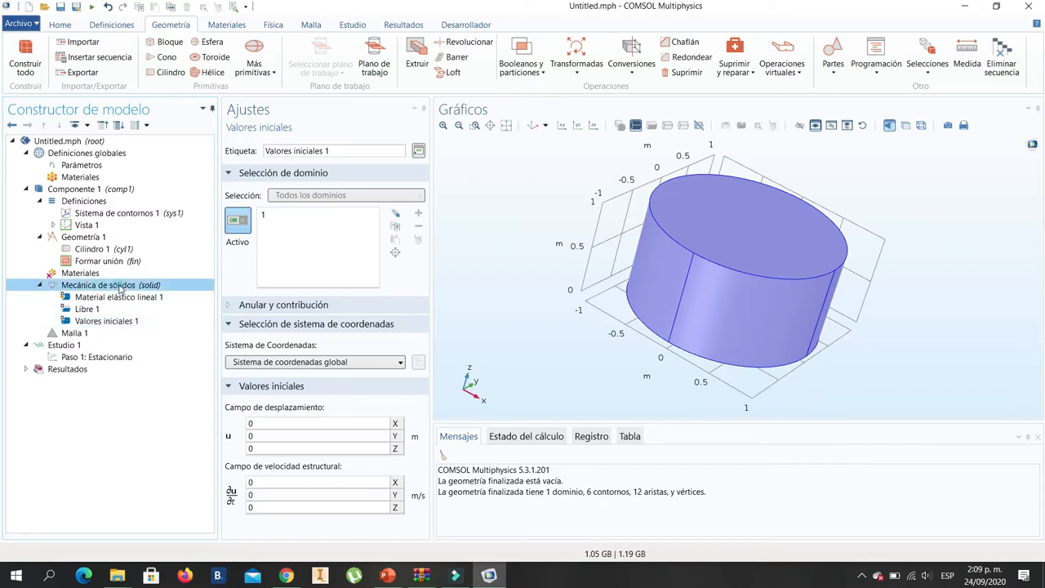
{"action": "right_click", "coordinate": [120, 288]}
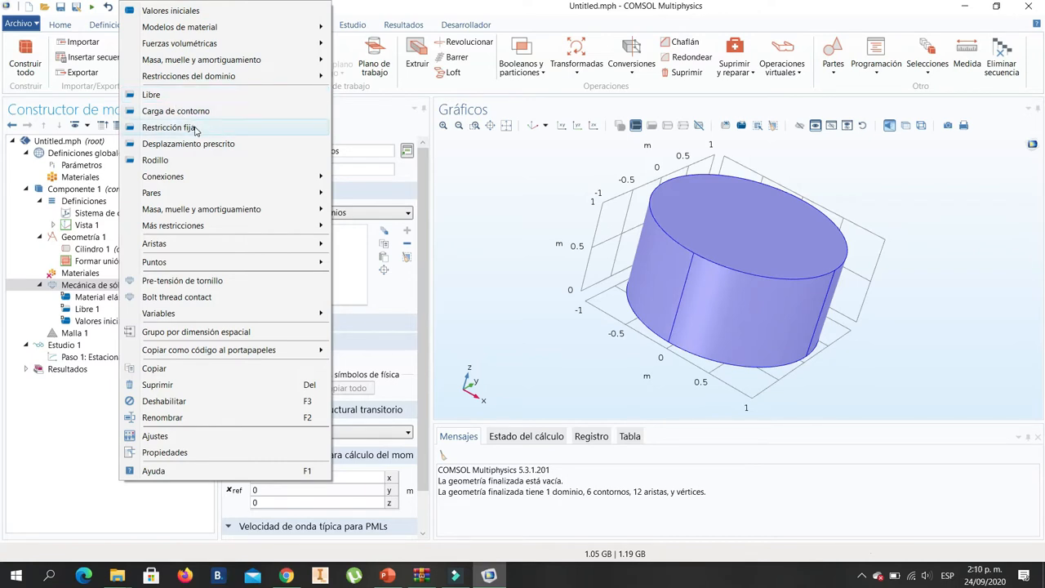
{"action": "mouse_move", "coordinate": [182, 181]}
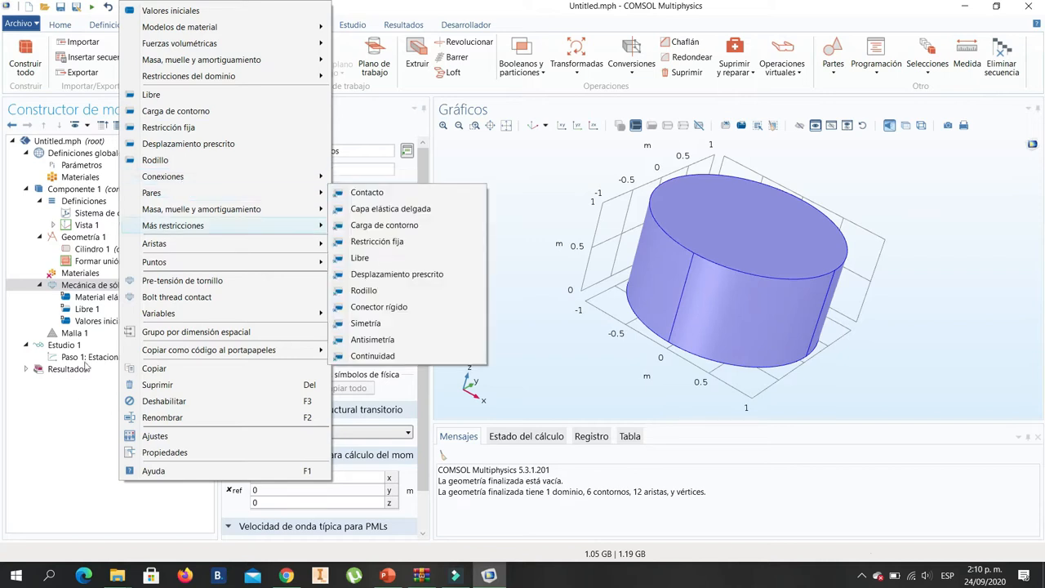
{"action": "left_click", "coordinate": [63, 433]}
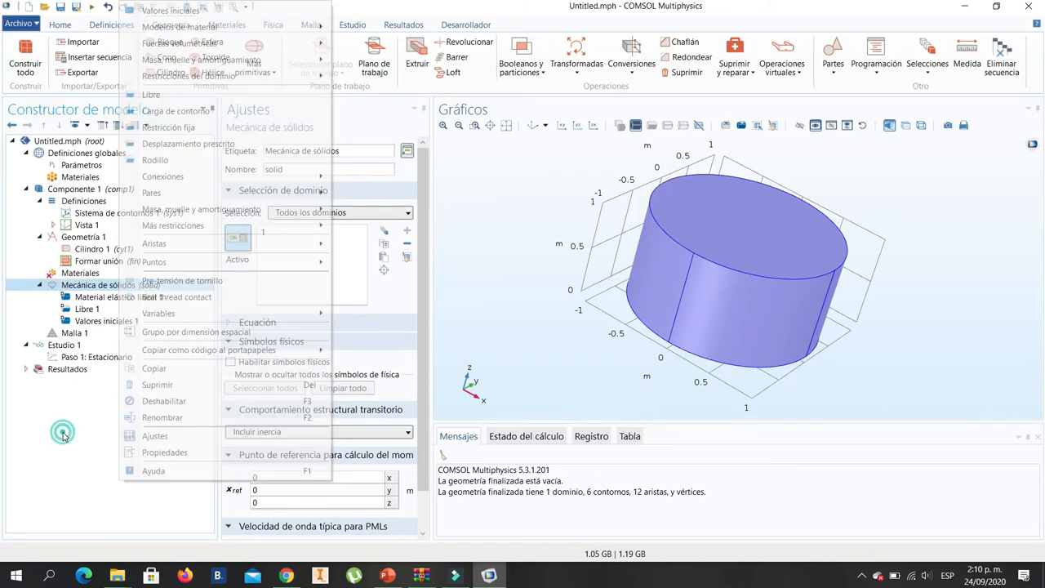
- Examine the settings of Malla 1, Estudio 1, its Estacionario step and Resultados, and expand the results subnodes
{"action": "left_click", "coordinate": [85, 333]}
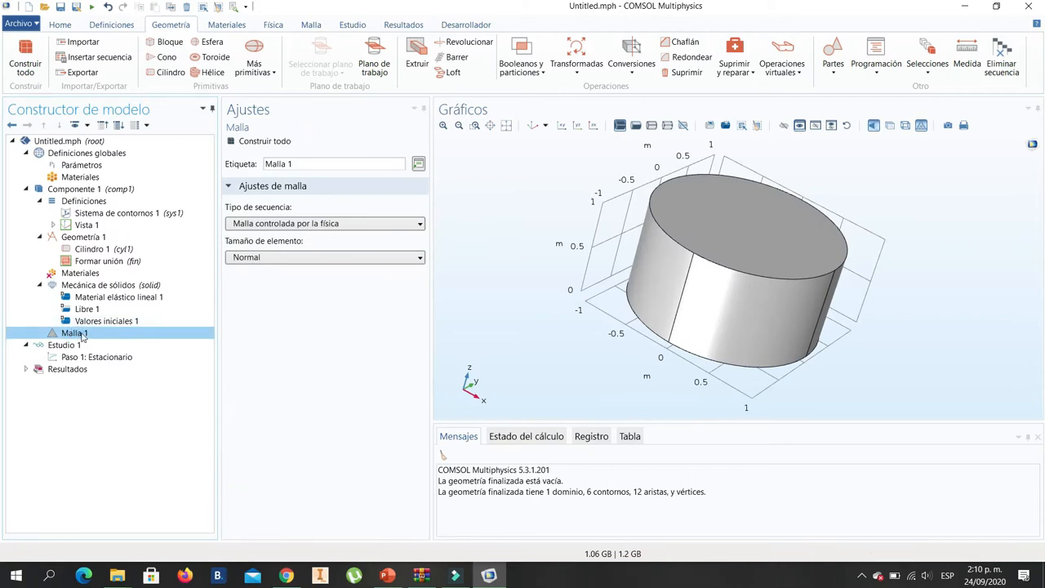
{"action": "left_click", "coordinate": [63, 346]}
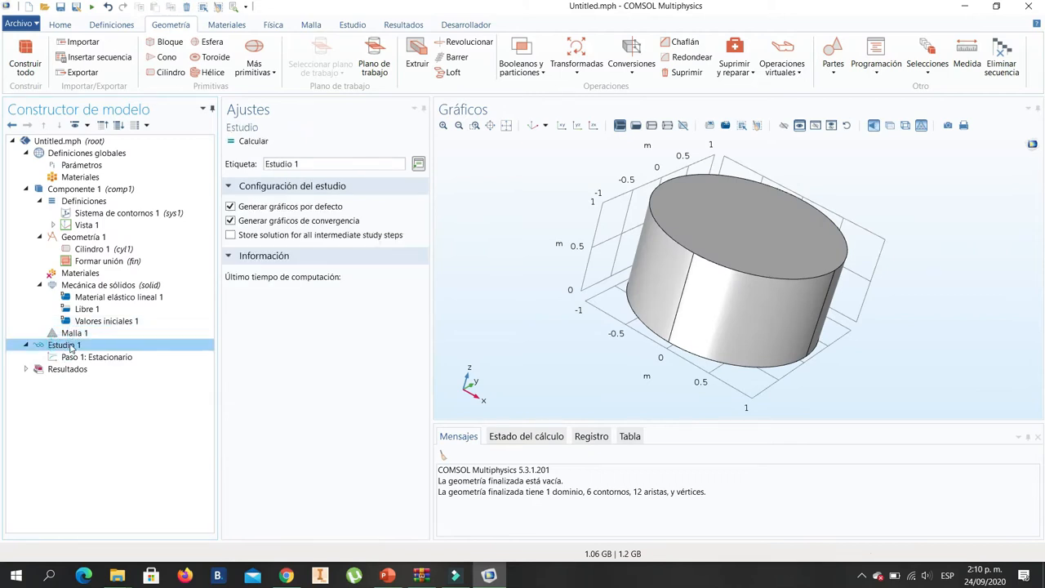
{"action": "left_click", "coordinate": [117, 361]}
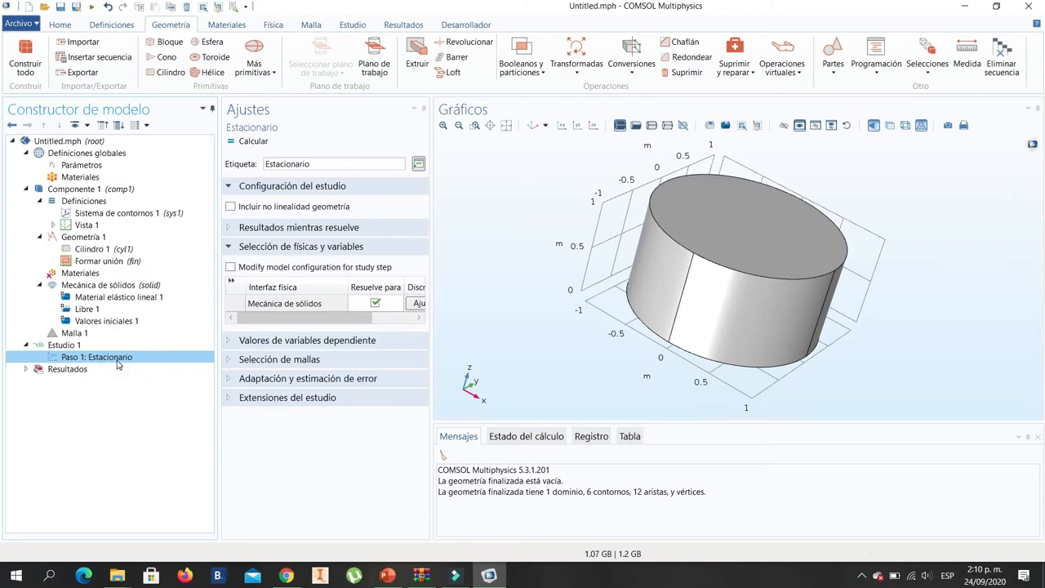
{"action": "left_click", "coordinate": [60, 369]}
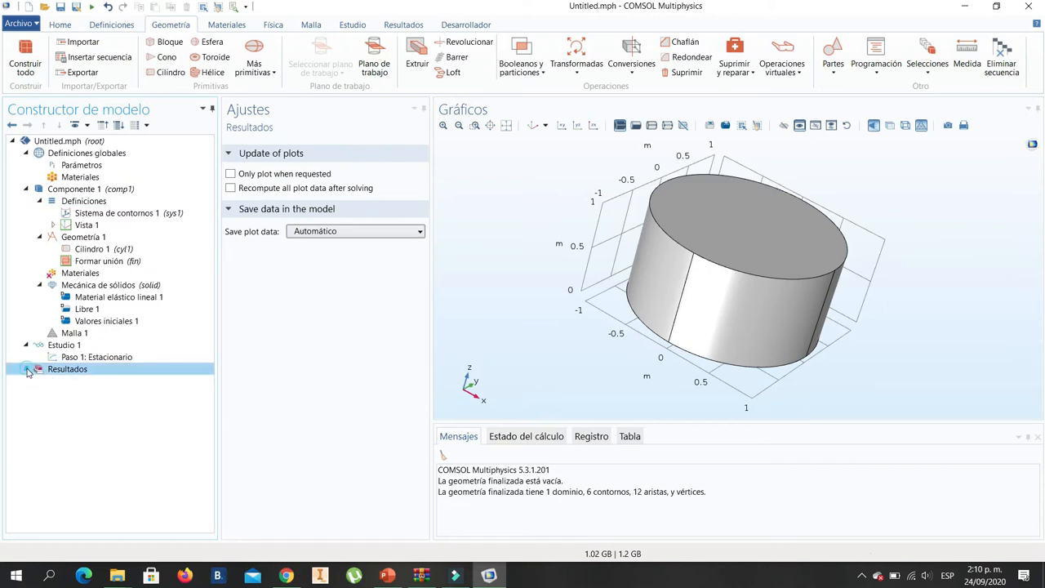
{"action": "left_click", "coordinate": [27, 371]}
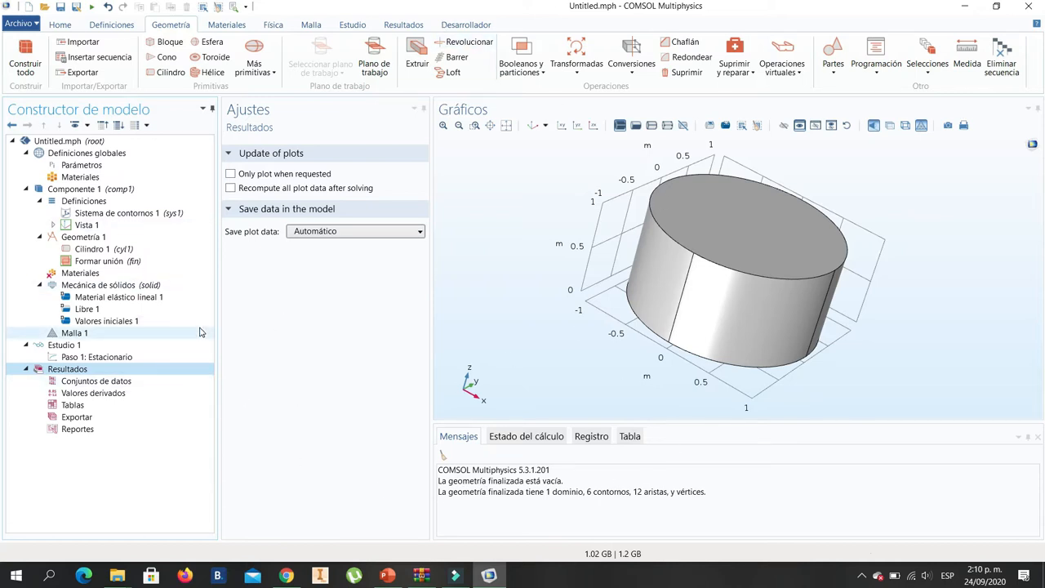
- Review the commands available for materials, physics, mesh, study, results and developer work
{"action": "left_click", "coordinate": [233, 31]}
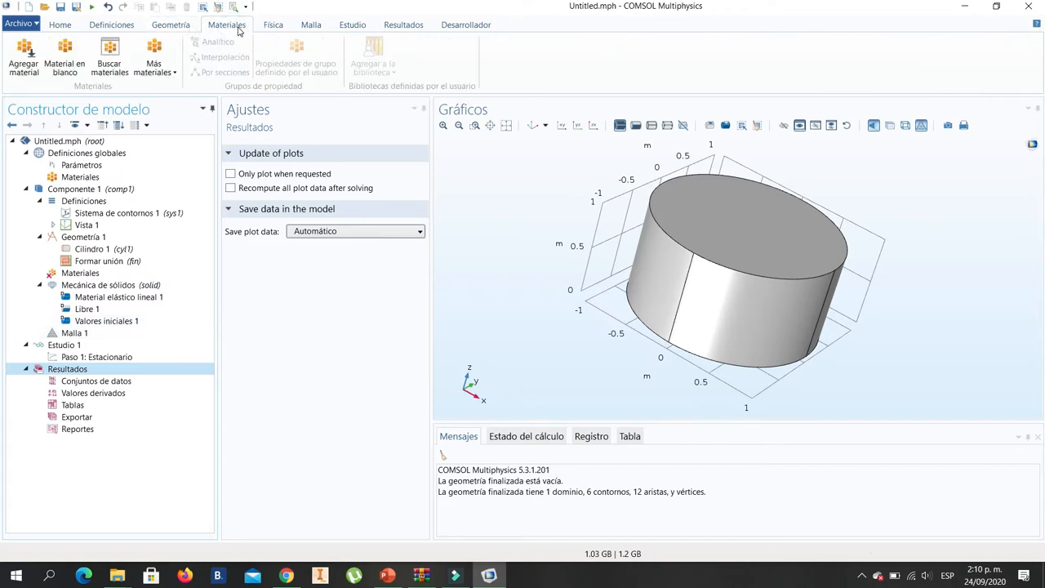
{"action": "left_click", "coordinate": [266, 27]}
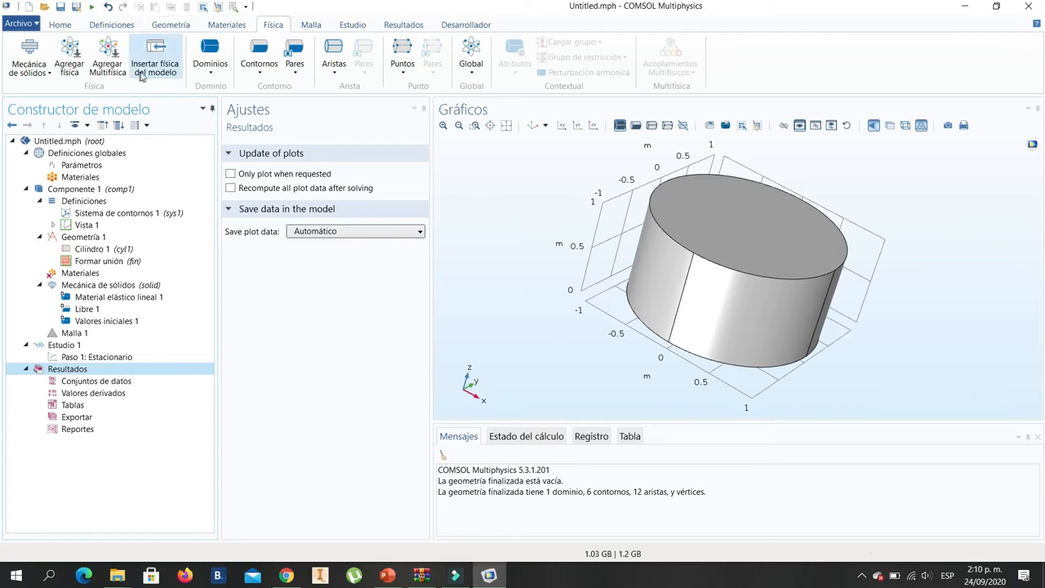
{"action": "left_click", "coordinate": [308, 29]}
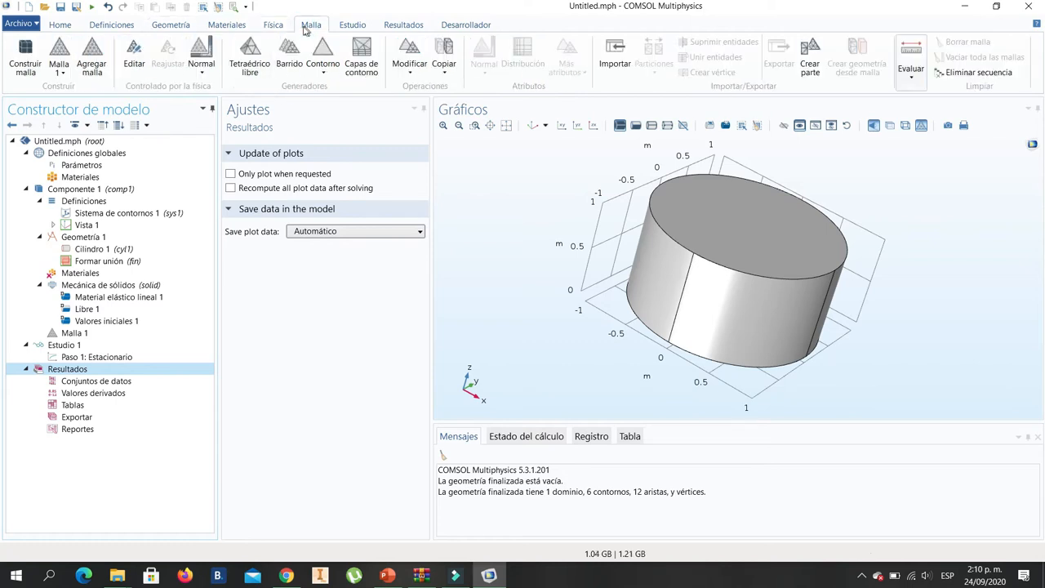
{"action": "left_click", "coordinate": [353, 25]}
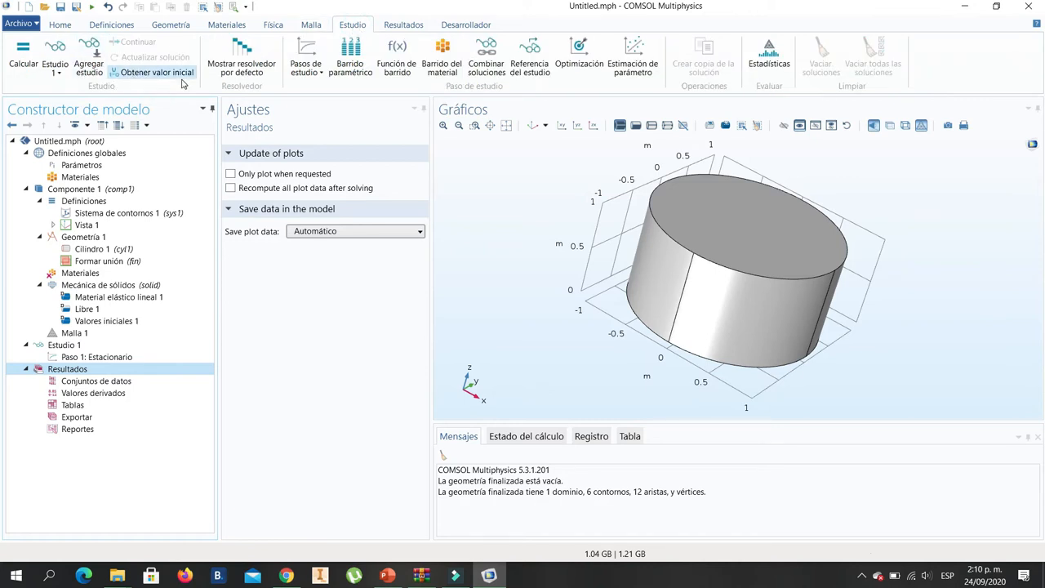
{"action": "left_click", "coordinate": [410, 25]}
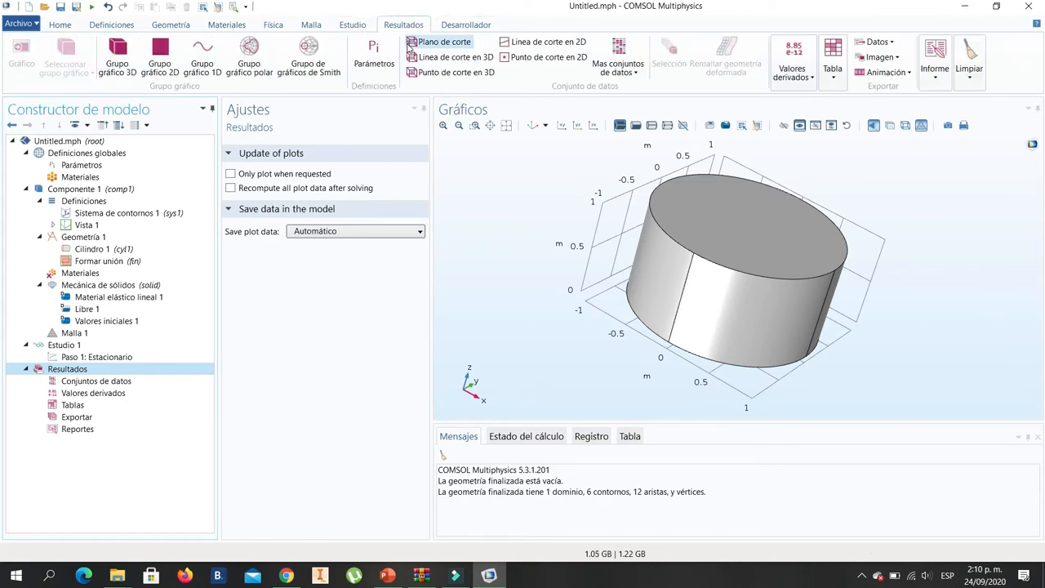
{"action": "left_click", "coordinate": [466, 26]}
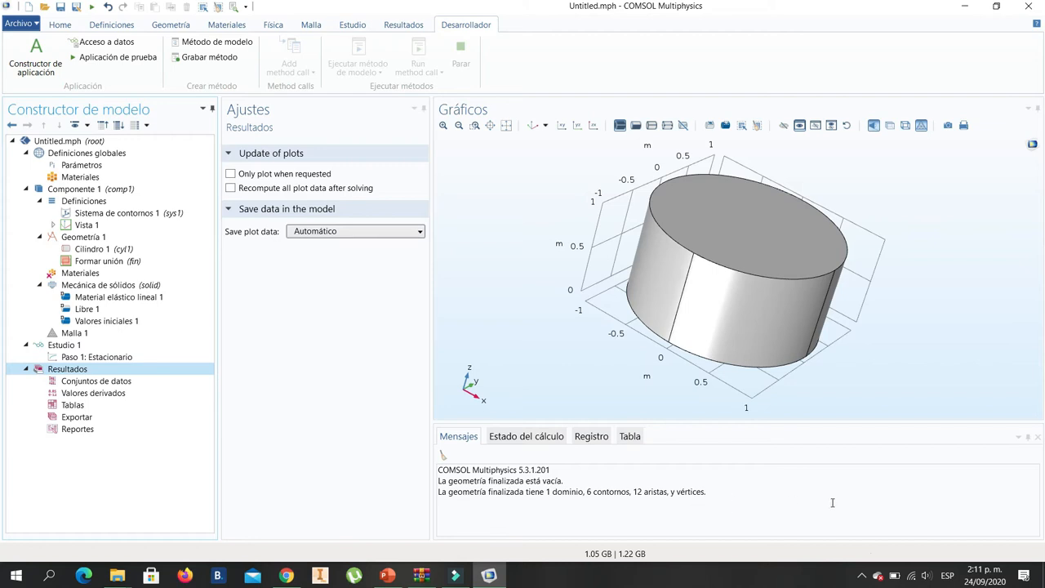
- Examine the geometry messages, the calculation status, the log and the results table of the model
{"action": "left_click", "coordinate": [516, 503]}
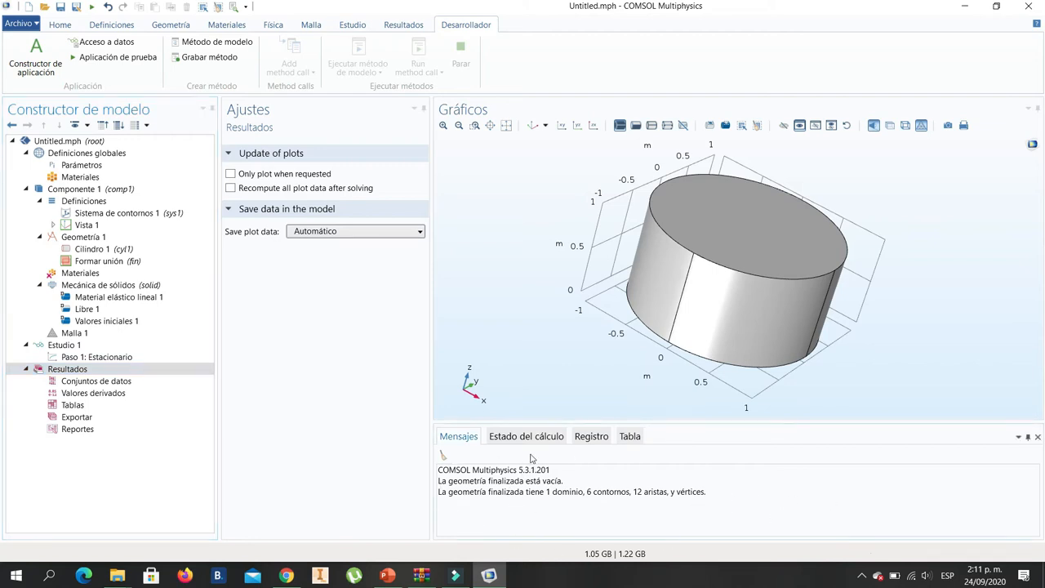
{"action": "left_click_drag", "start_coordinate": [556, 470], "coordinate": [438, 471]}
{"action": "left_click", "coordinate": [572, 486]}
{"action": "left_click_drag", "start_coordinate": [572, 486], "coordinate": [434, 482]}
{"action": "left_click", "coordinate": [517, 510]}
{"action": "left_click", "coordinate": [521, 436]}
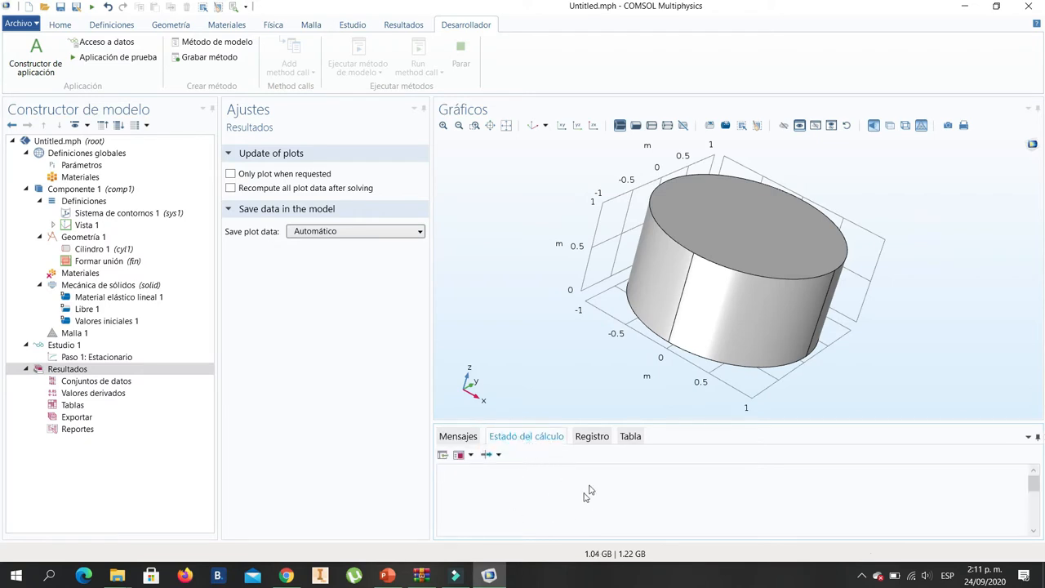
{"action": "left_click", "coordinate": [595, 436]}
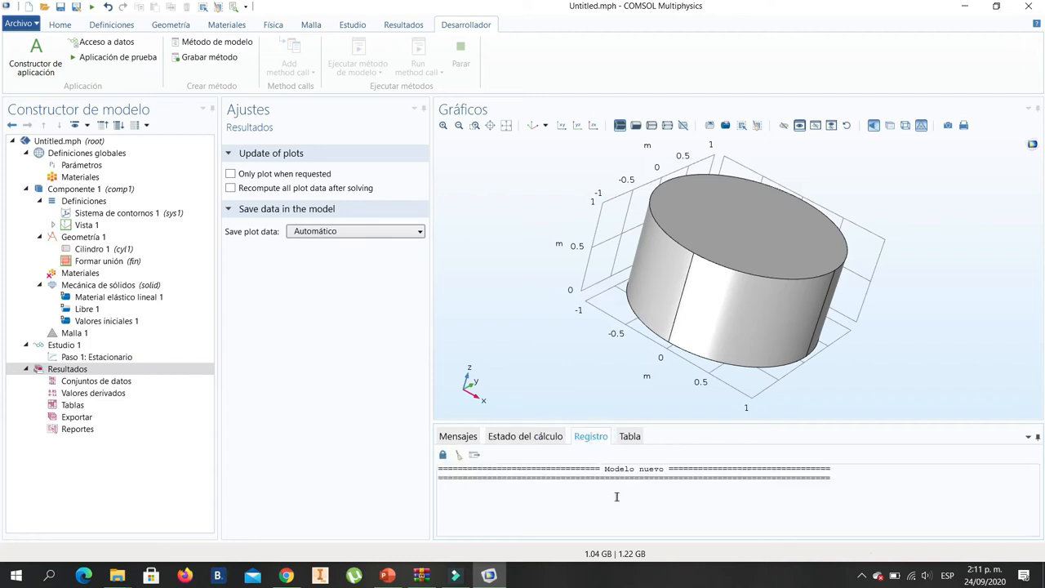
{"action": "left_click", "coordinate": [630, 436]}
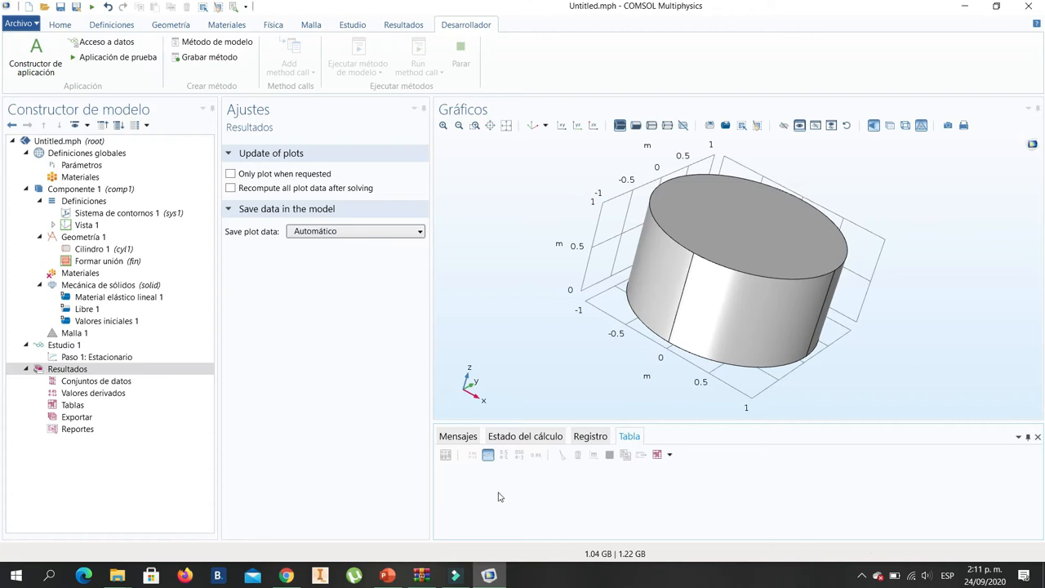
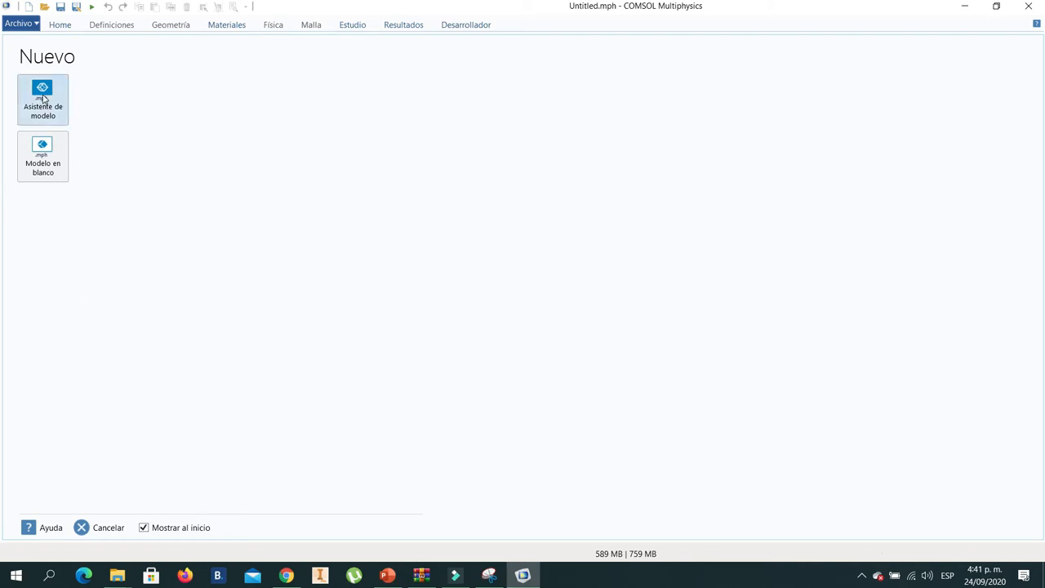
- Create a model with the model wizard, adding the Mecánica de sólidos (solid) physics and an Estacionario study
{"action": "left_click", "coordinate": [43, 99]}
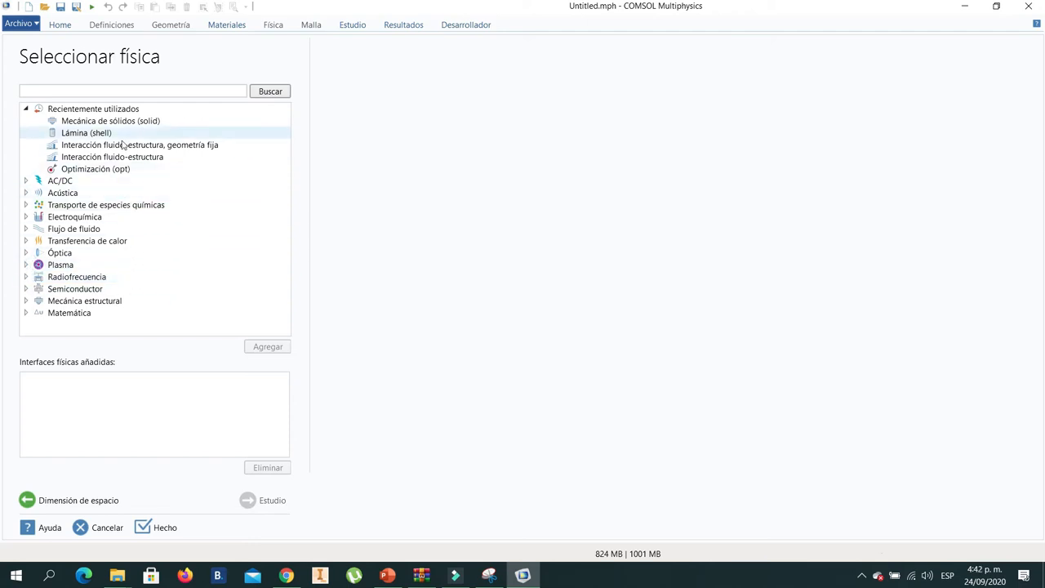
{"action": "left_click", "coordinate": [26, 300]}
{"action": "scroll", "coordinate": [145, 269], "scroll_direction": "down", "scroll_amount": 3}
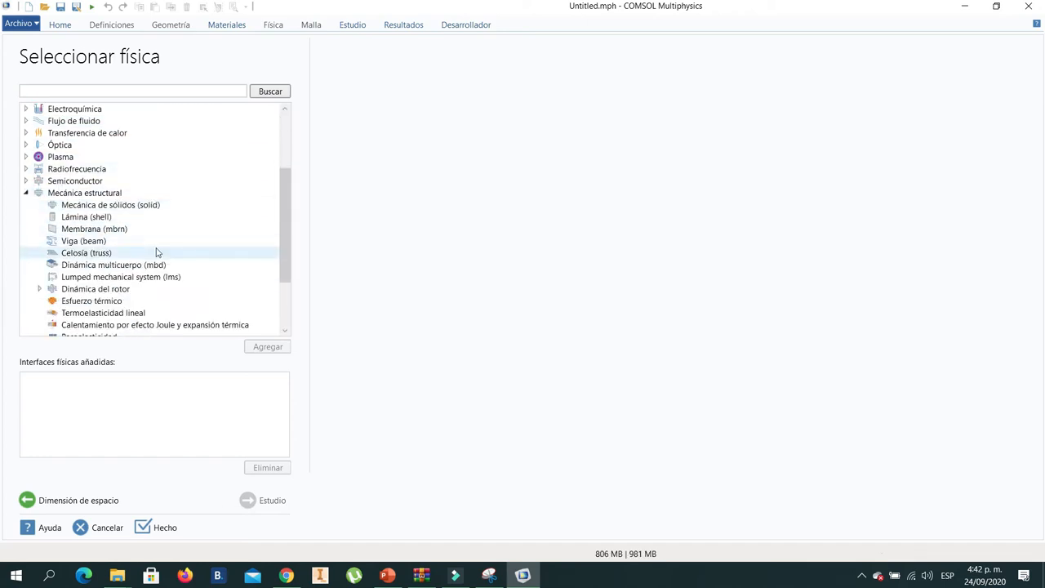
{"action": "left_click", "coordinate": [121, 207]}
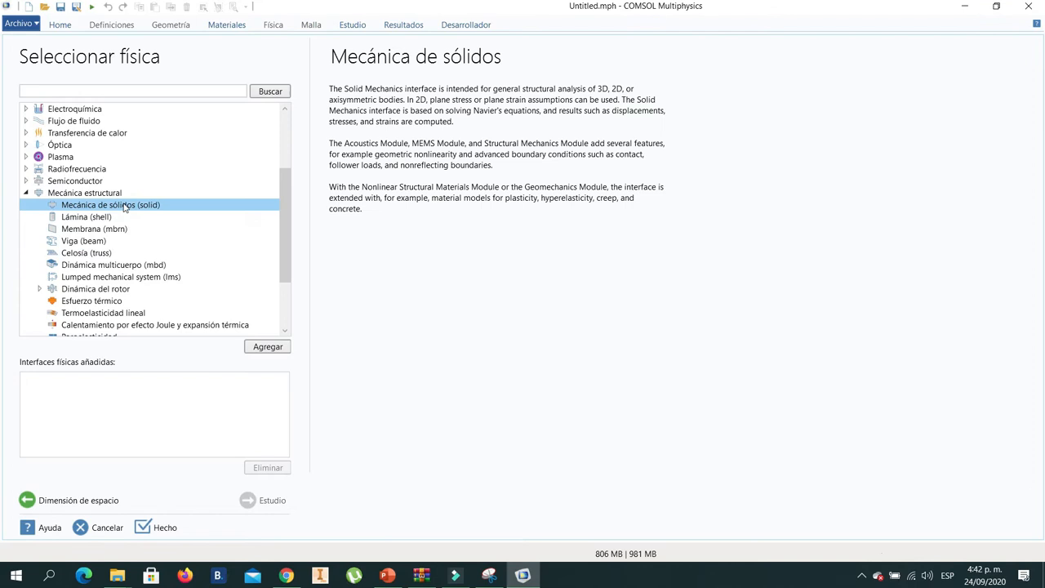
{"action": "left_click", "coordinate": [253, 348]}
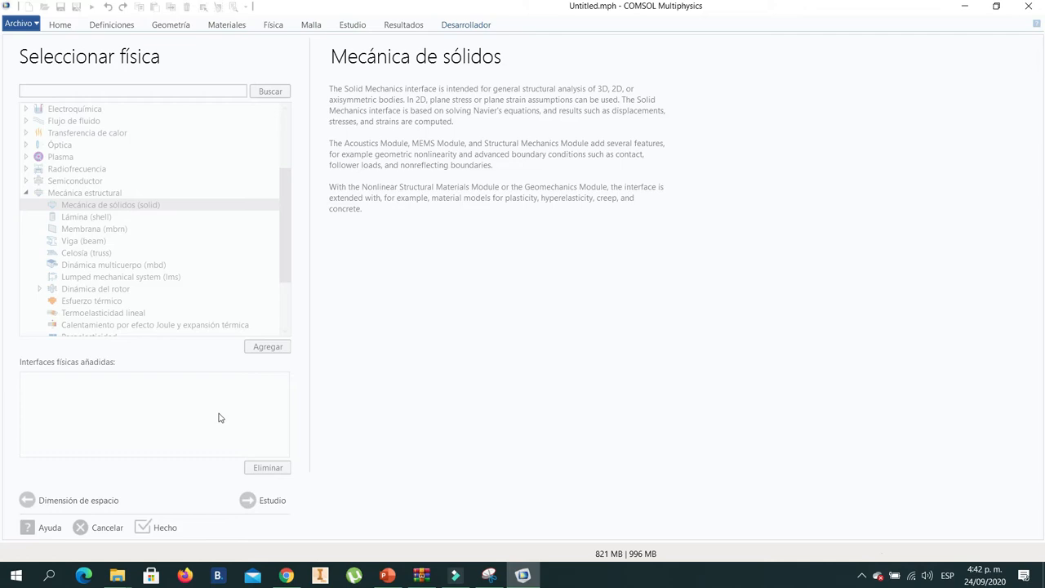
{"action": "left_click", "coordinate": [260, 500]}
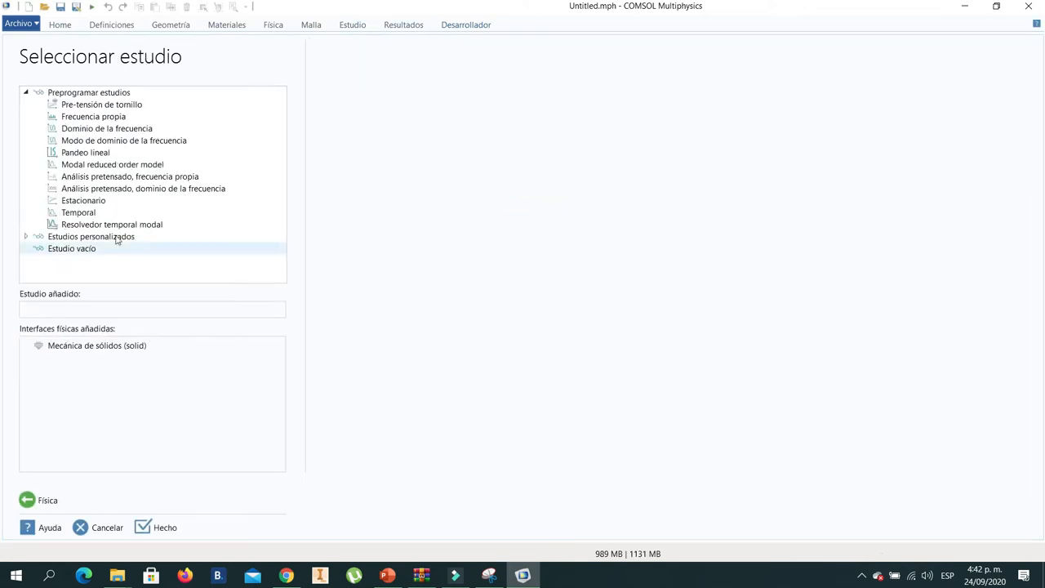
{"action": "left_click", "coordinate": [90, 201]}
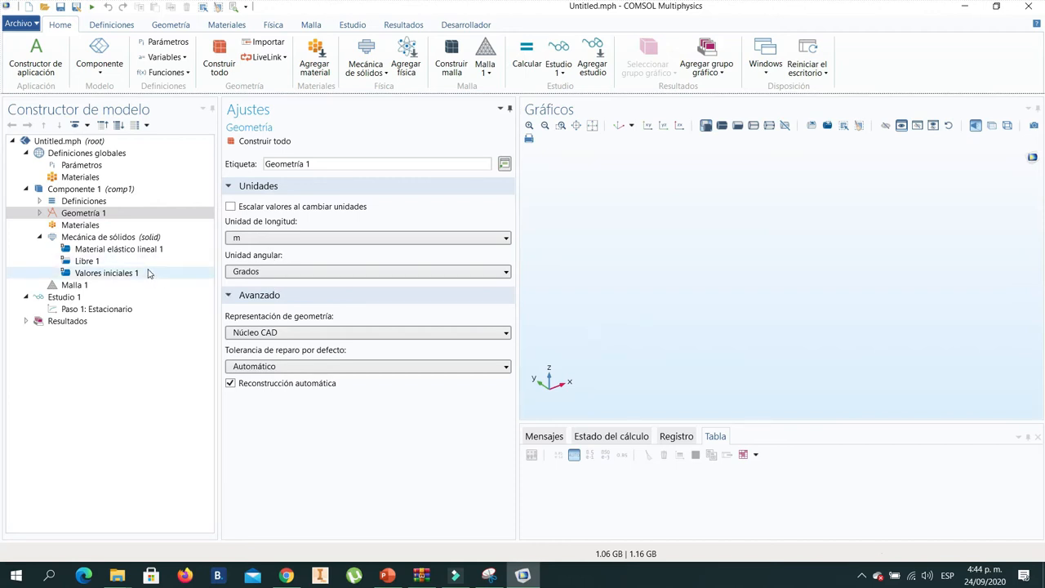
- Define a global parameter L with the expression 4[m]
{"action": "left_click", "coordinate": [78, 164]}
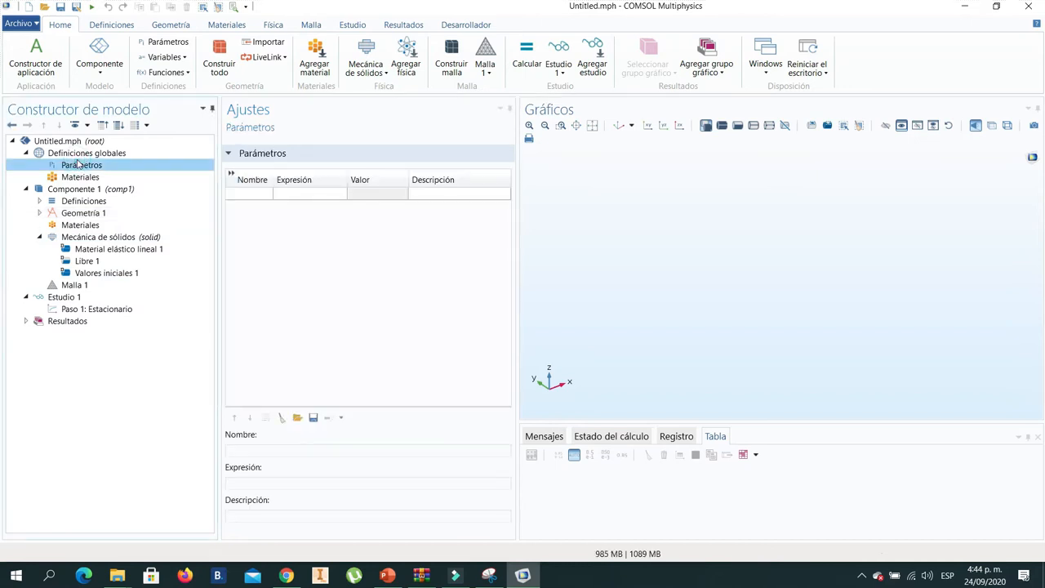
{"action": "left_click", "coordinate": [245, 198]}
{"action": "left_click", "coordinate": [245, 198]}
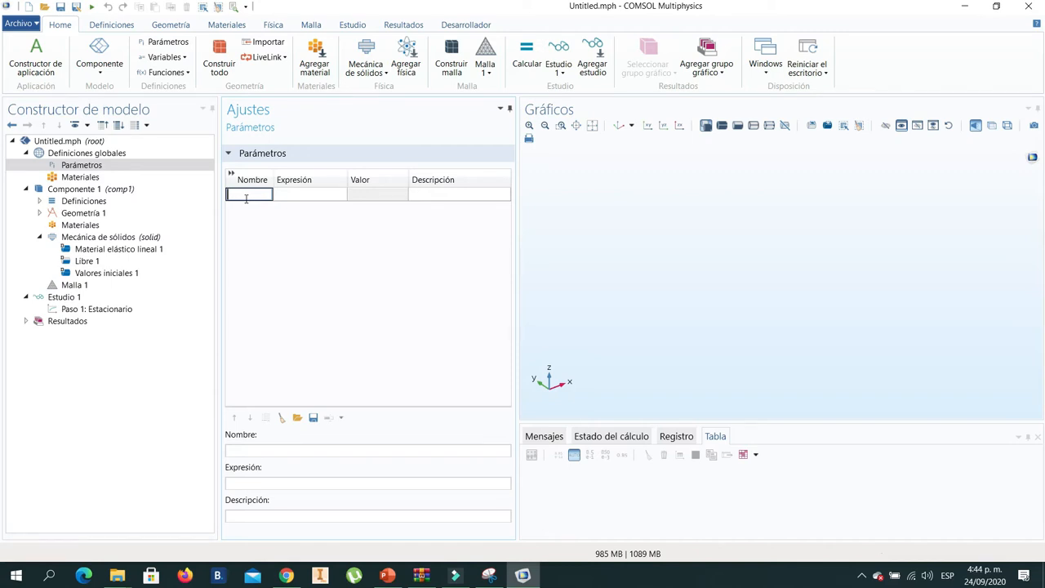
{"action": "type", "text": "L"}
{"action": "key", "text": "Return"}
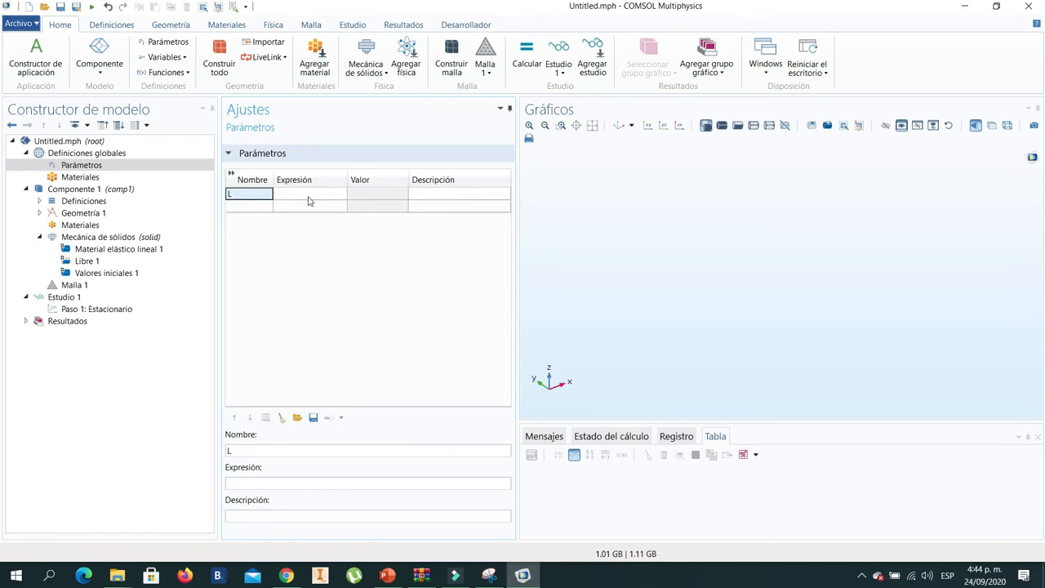
{"action": "left_click", "coordinate": [308, 197]}
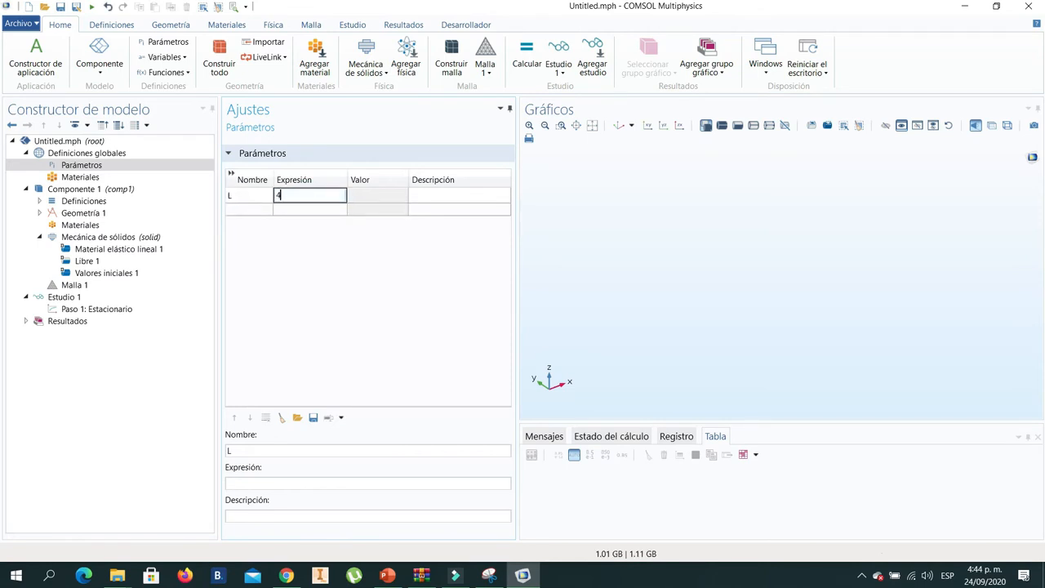
{"action": "type", "text": "4[mm"}
{"action": "key", "text": "BackSpace"}
{"action": "type", "text": "]"}
{"action": "key", "text": "Return"}
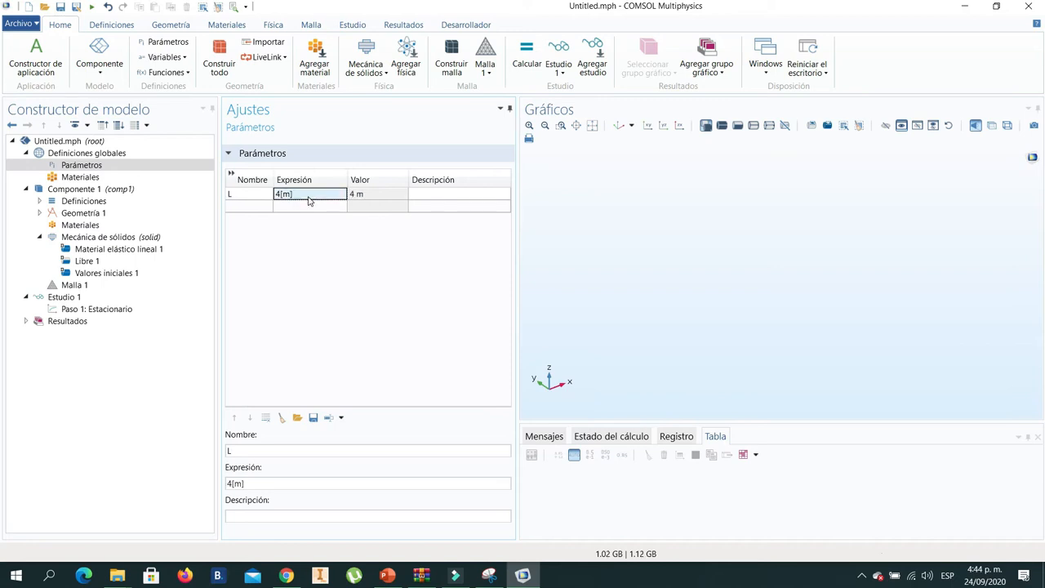
- Define a second global parameter h with the expression 0.1[m]
{"action": "left_click", "coordinate": [241, 207]}
{"action": "type", "text": "h"}
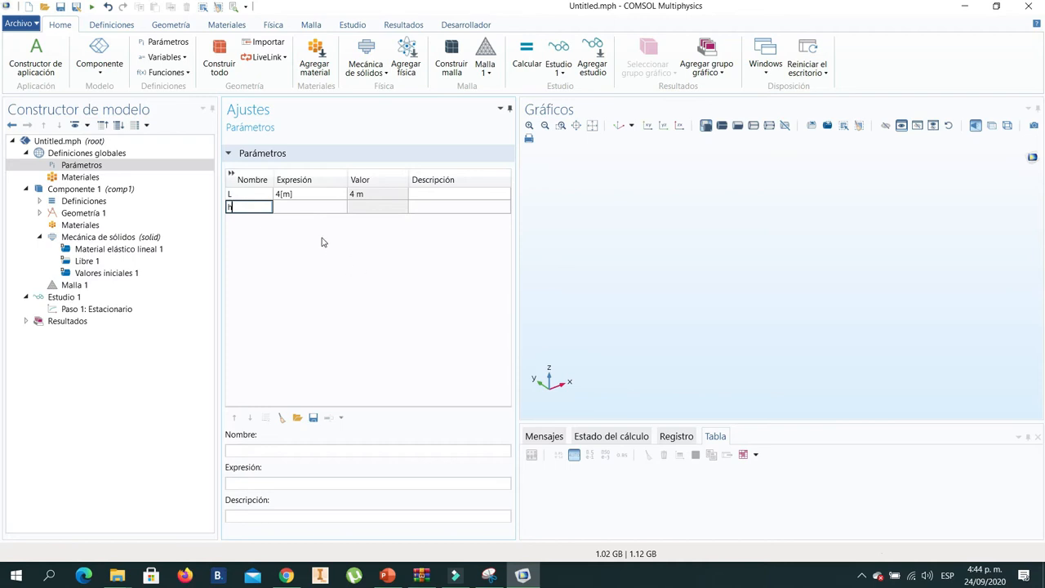
{"action": "left_click", "coordinate": [287, 208]}
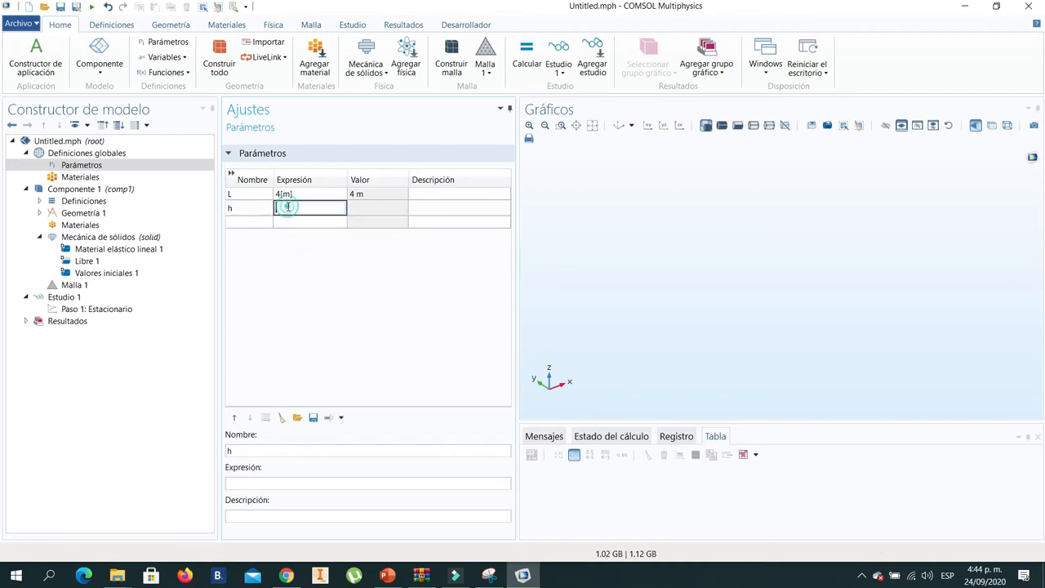
{"action": "type", "text": "0.1[m]"}
{"action": "key", "text": "Return"}
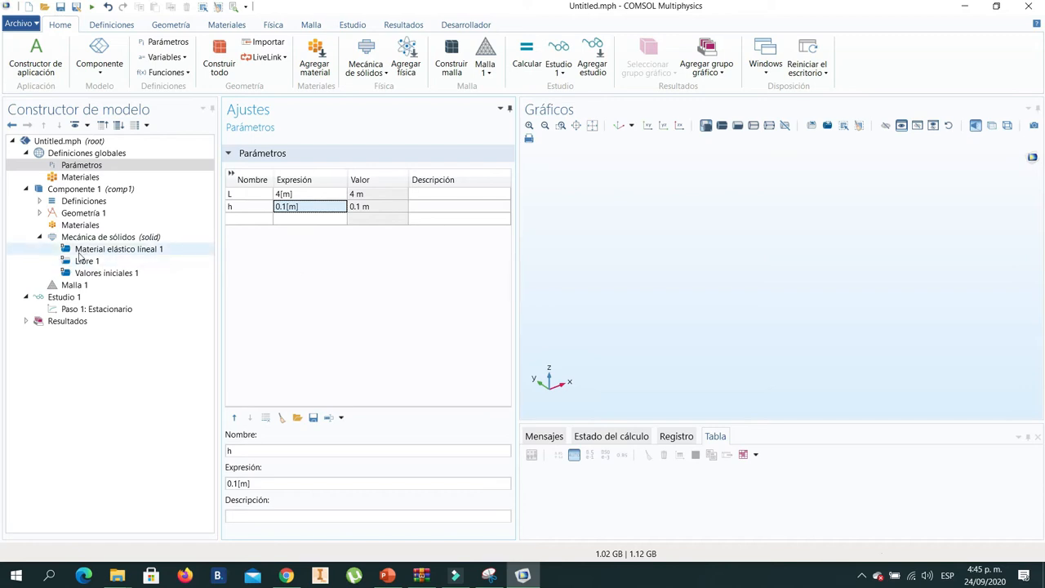
- Add a solid block to Geometría 1 with width h, depth h and height L
{"action": "left_click", "coordinate": [40, 212]}
{"action": "left_click", "coordinate": [83, 213]}
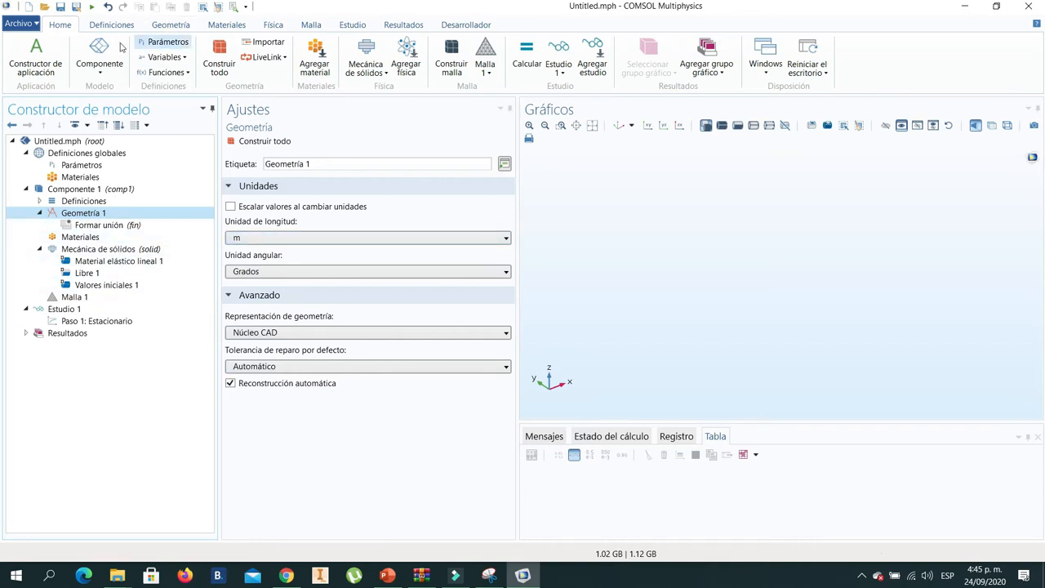
{"action": "left_click", "coordinate": [168, 27]}
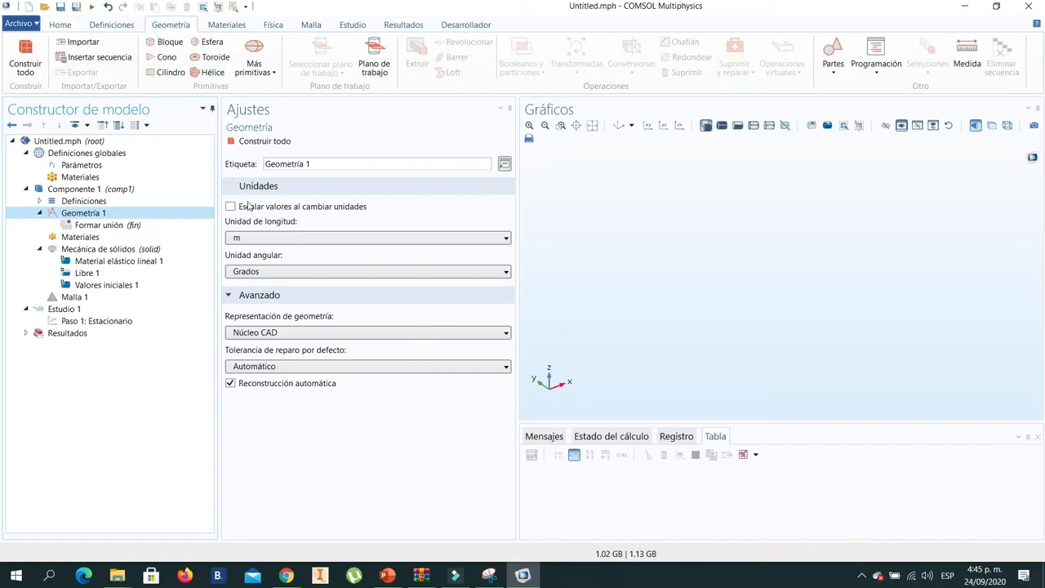
{"action": "left_click", "coordinate": [167, 43]}
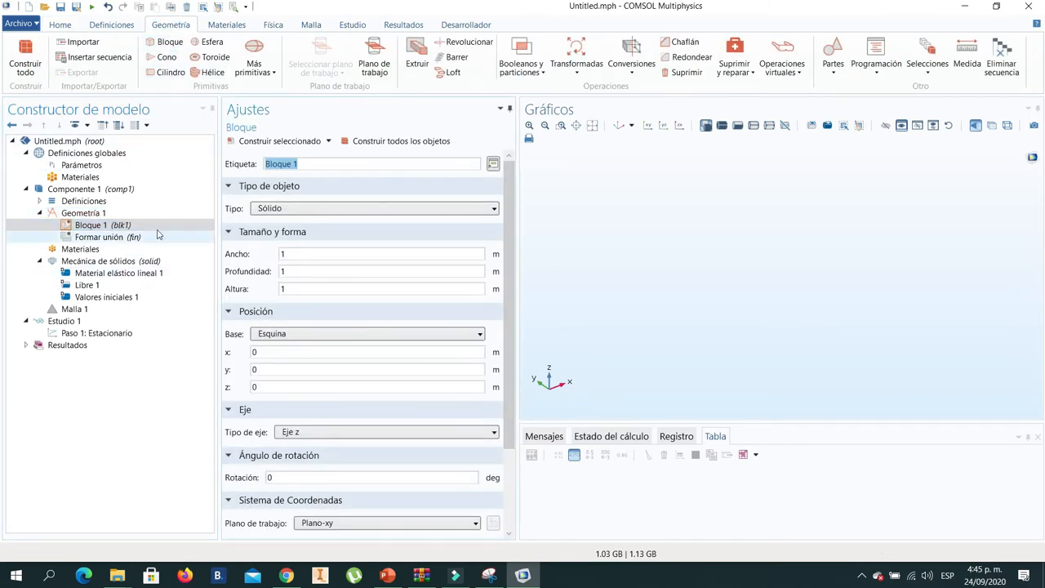
{"action": "left_click", "coordinate": [296, 254]}
{"action": "key", "text": "Tab"}
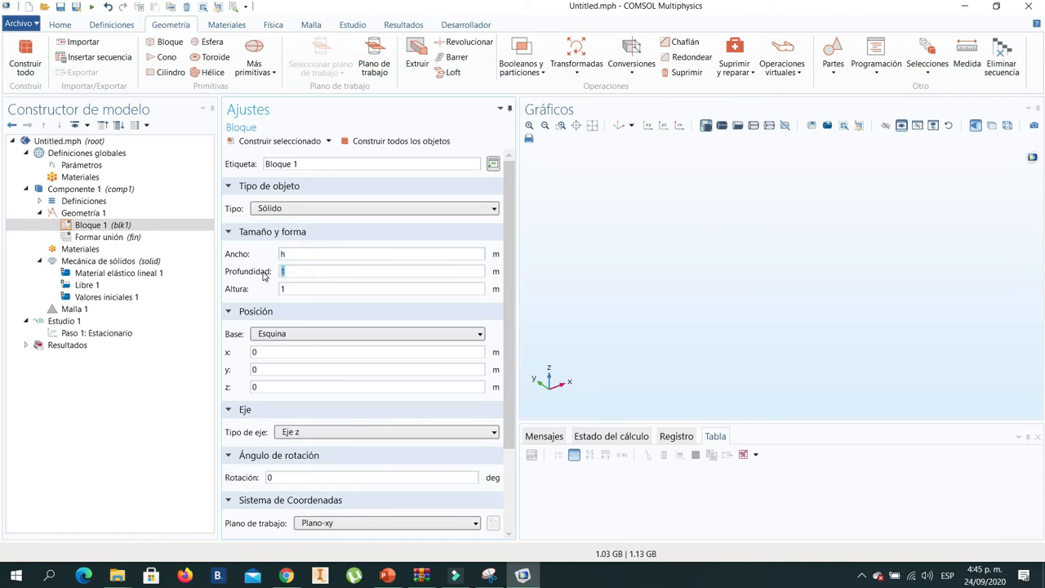
{"action": "left_click", "coordinate": [303, 288]}
{"action": "type", "text": "L"}
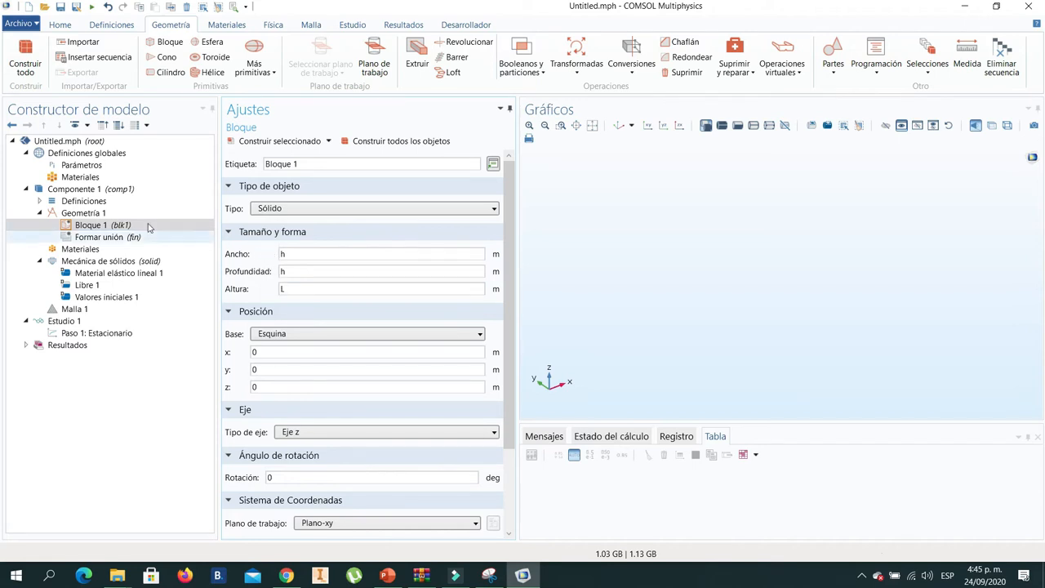
- Check the global parameters and build the block, orienting the view so the whole beam is shown lengthwise
{"action": "left_click", "coordinate": [100, 165]}
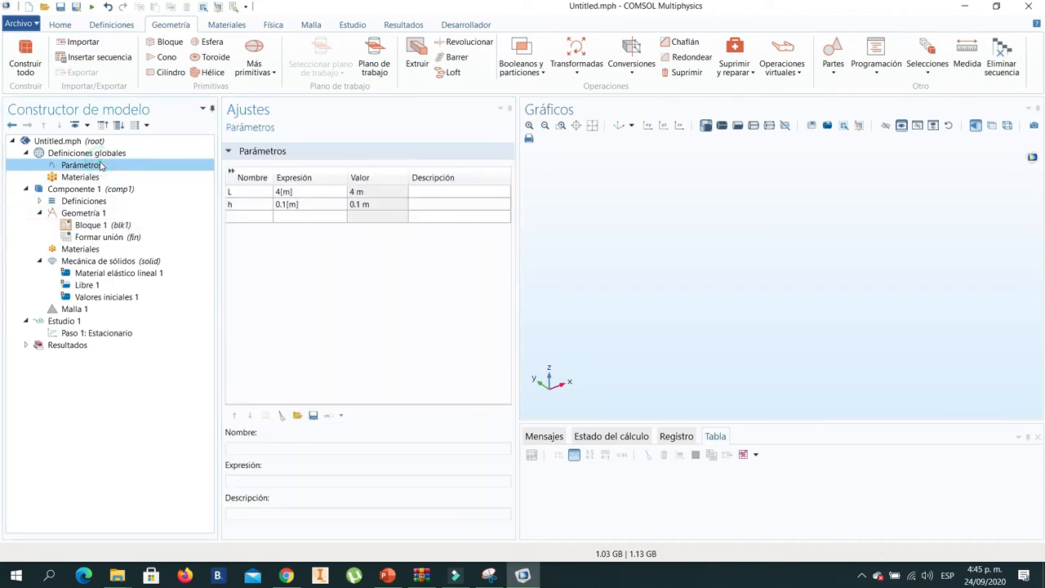
{"action": "left_click", "coordinate": [134, 226]}
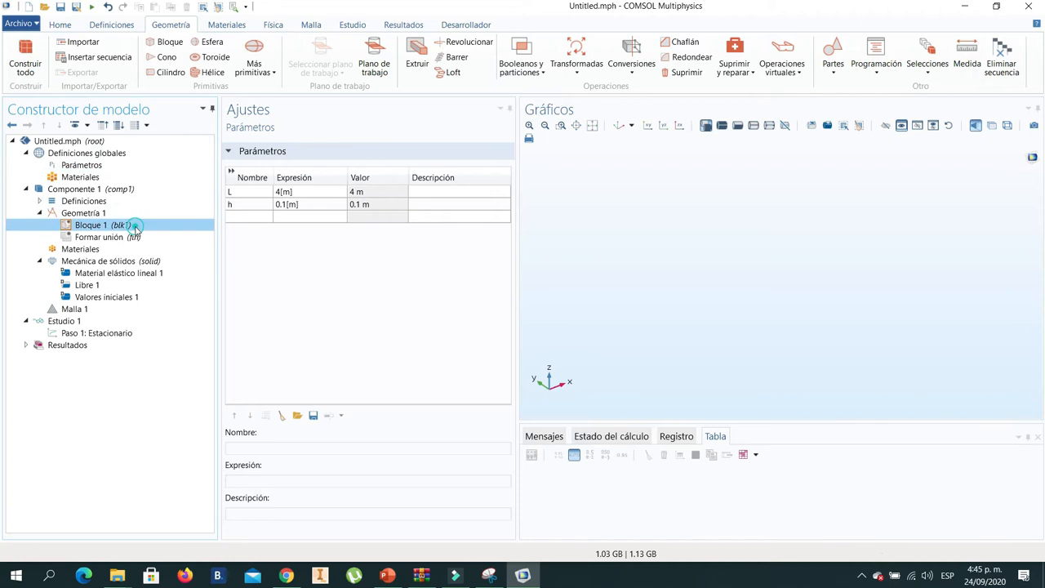
{"action": "left_click", "coordinate": [265, 141]}
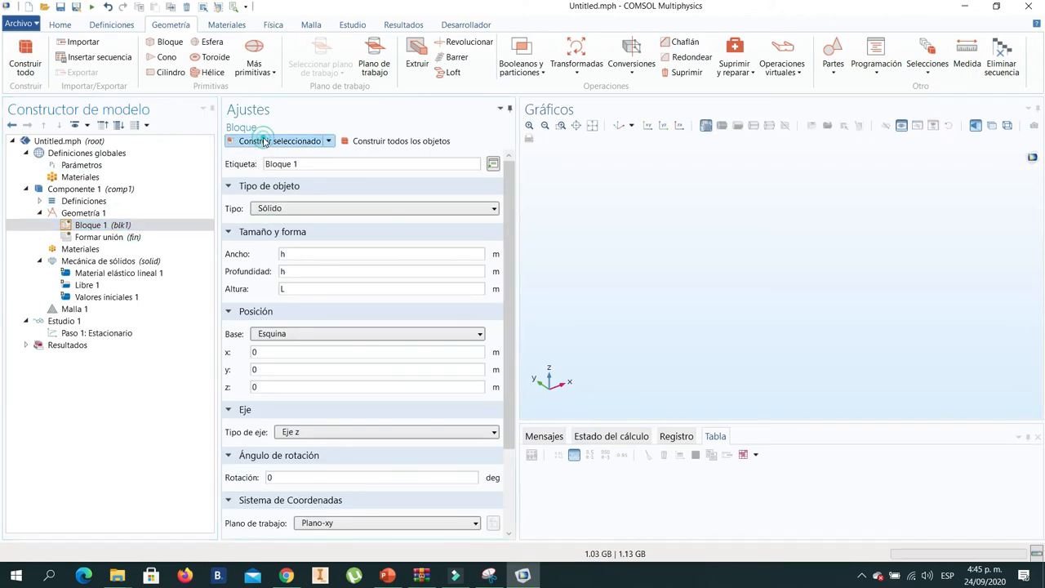
{"action": "left_click_drag", "start_coordinate": [660, 250], "coordinate": [698, 301]}
{"action": "left_click", "coordinate": [561, 124]}
{"action": "left_click_drag", "start_coordinate": [909, 362], "coordinate": [933, 347]}
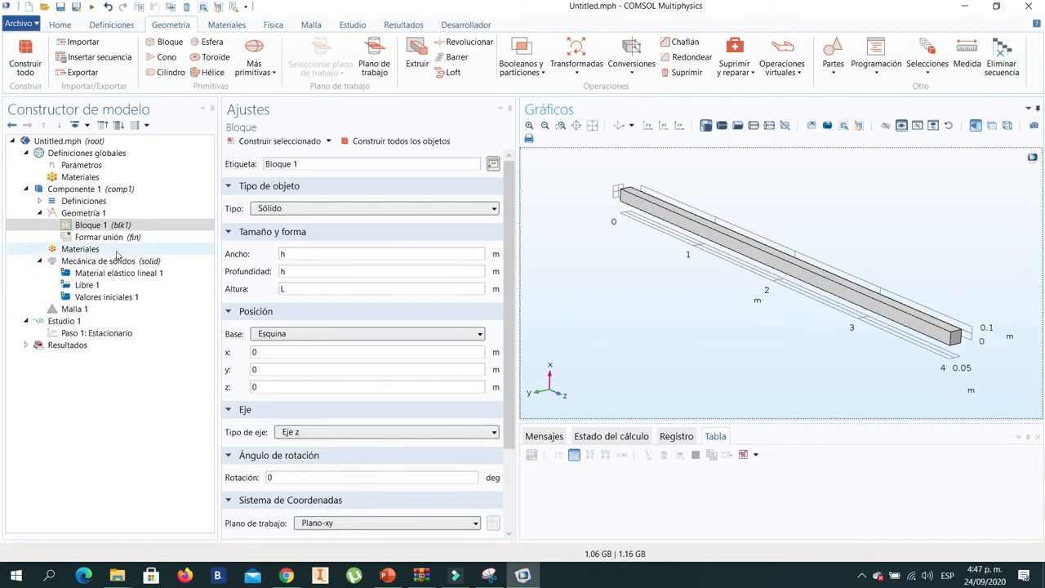
- Add Iron from the Básica material library to Componente 1 and close the material library
{"action": "left_click", "coordinate": [86, 252]}
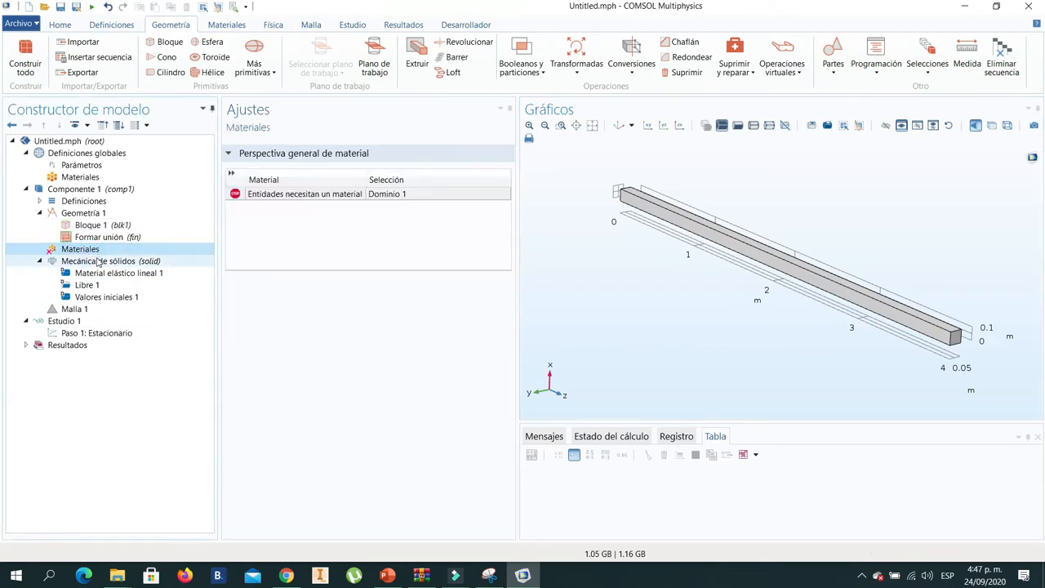
{"action": "right_click", "coordinate": [91, 253]}
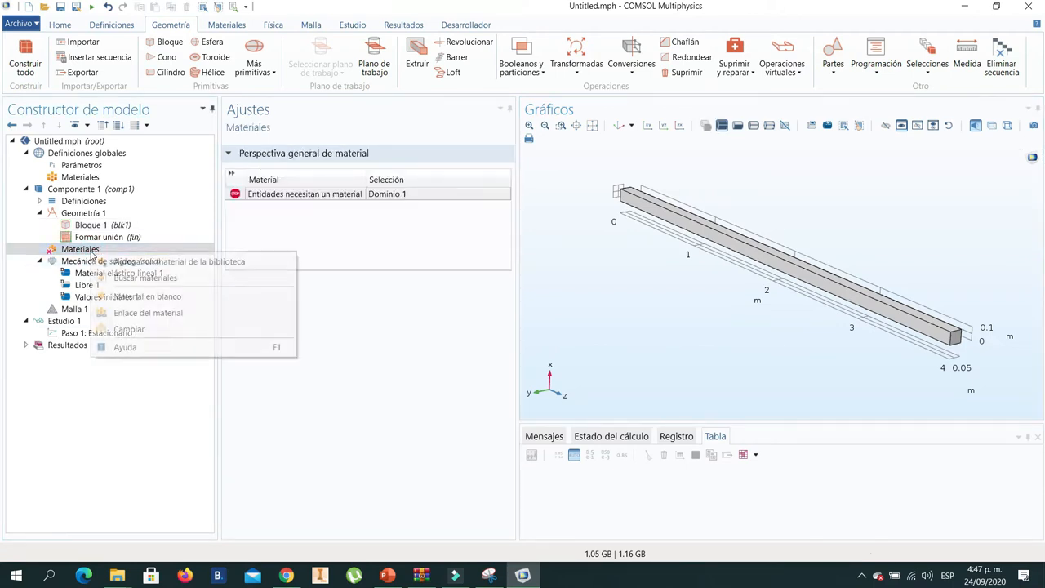
{"action": "left_click", "coordinate": [170, 262]}
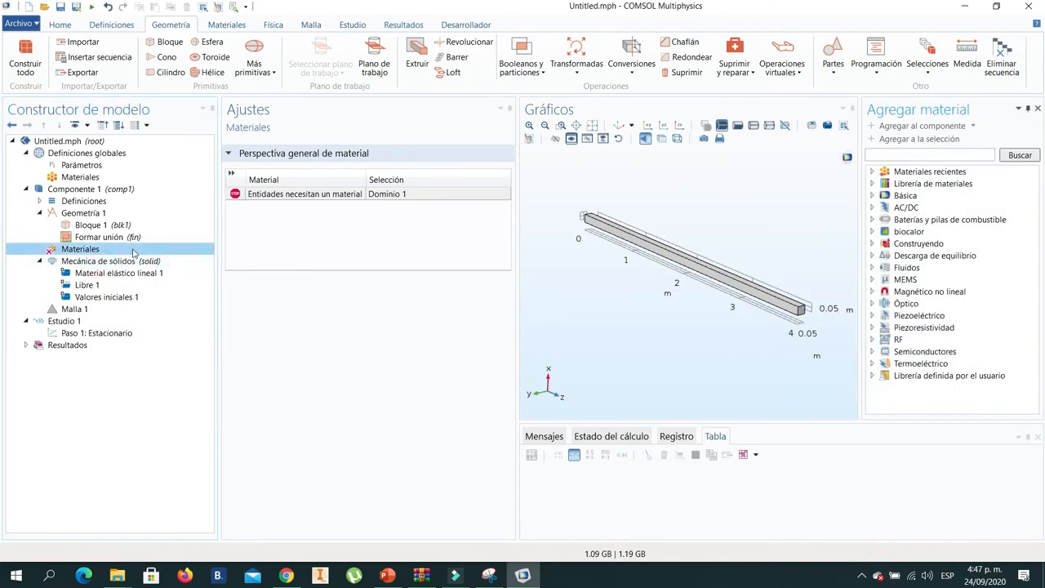
{"action": "left_click", "coordinate": [875, 197]}
{"action": "scroll", "coordinate": [961, 260], "scroll_direction": "down", "scroll_amount": 2}
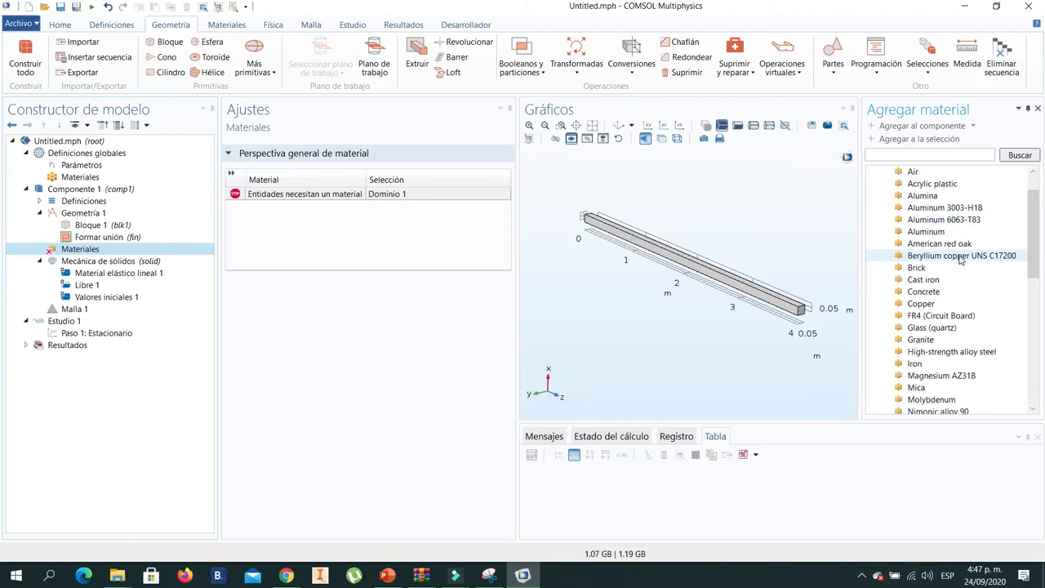
{"action": "left_click", "coordinate": [917, 328]}
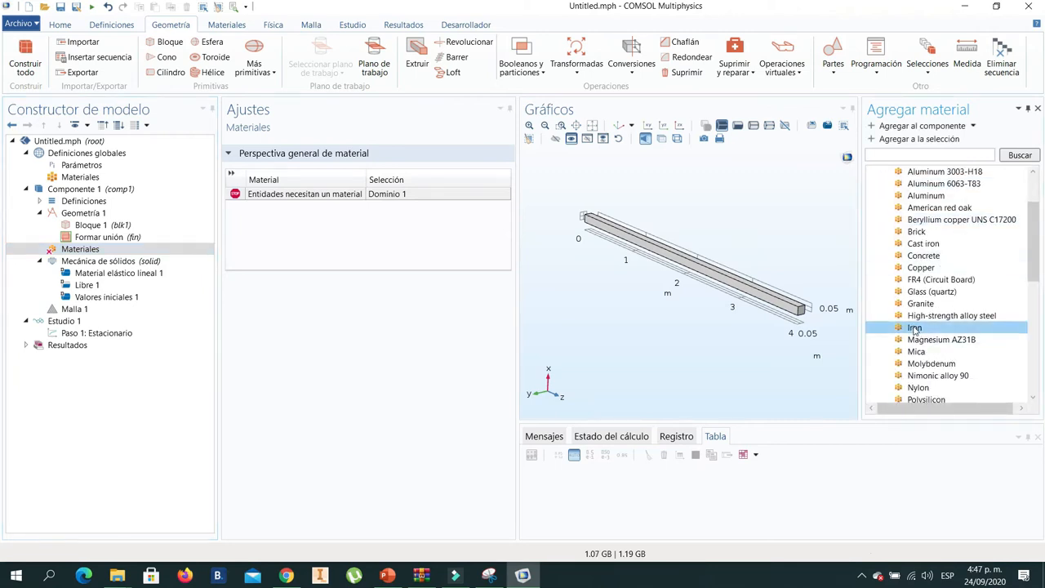
{"action": "right_click", "coordinate": [921, 330]}
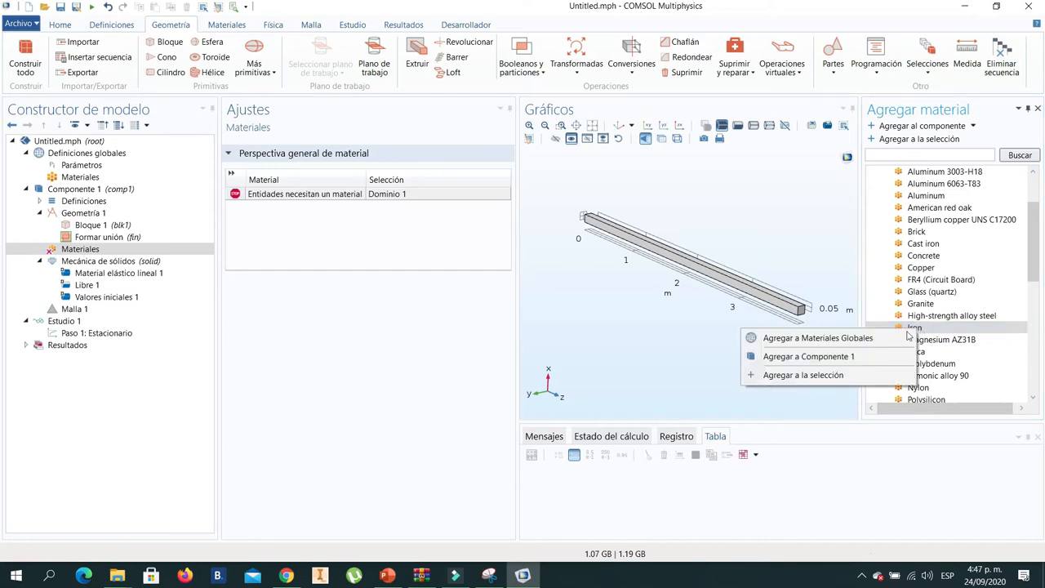
{"action": "left_click", "coordinate": [822, 357]}
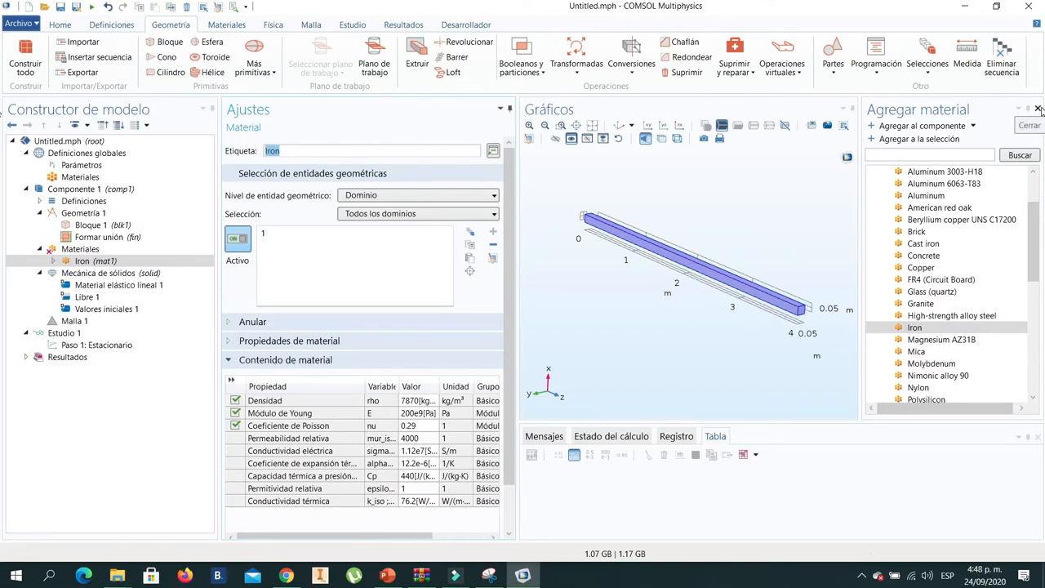
{"action": "left_click", "coordinate": [1038, 109]}
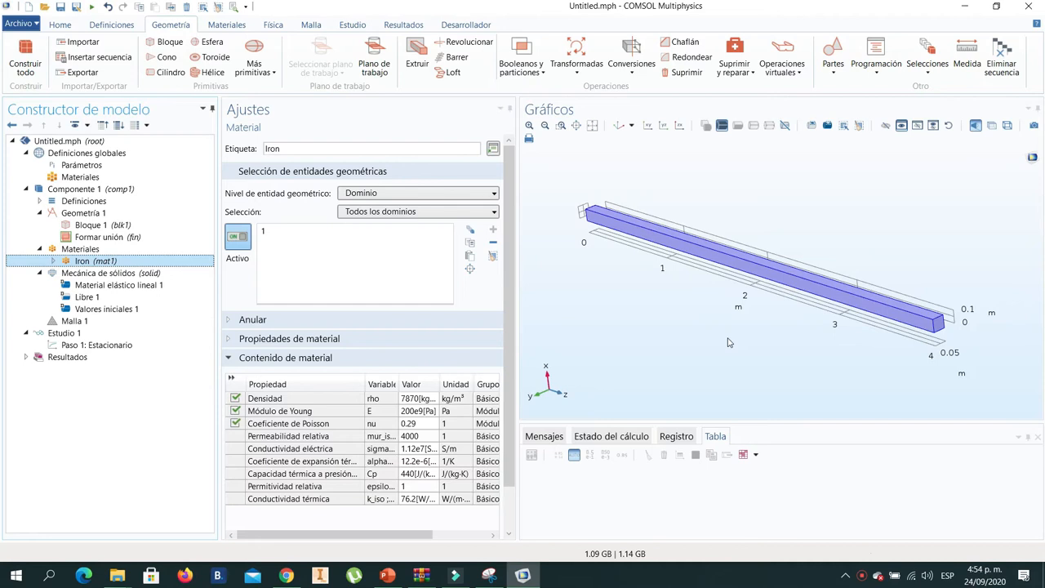
- Examine Iron's Young's modulus and the linear elastic material, free boundary and initial values settings of Mecánica de sólidos
{"action": "left_click", "coordinate": [129, 260]}
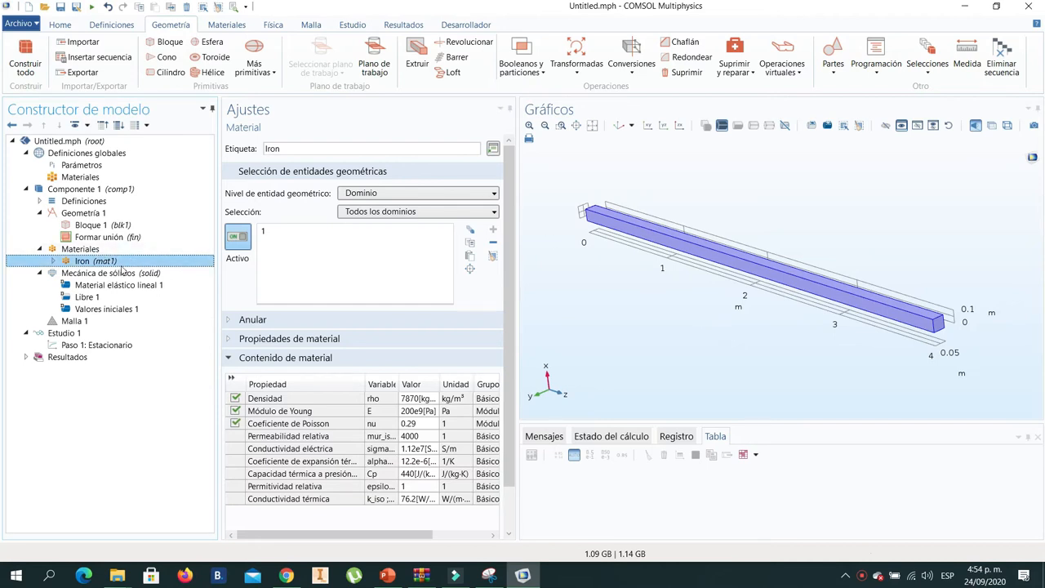
{"action": "left_click", "coordinate": [415, 412]}
{"action": "left_click", "coordinate": [409, 415]}
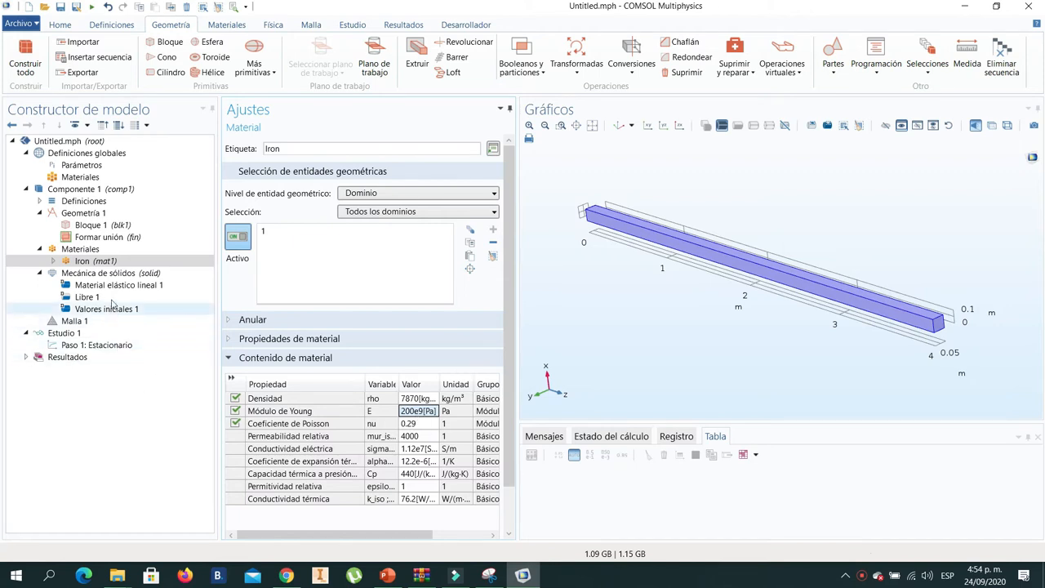
{"action": "left_click", "coordinate": [119, 275]}
{"action": "left_click", "coordinate": [133, 285]}
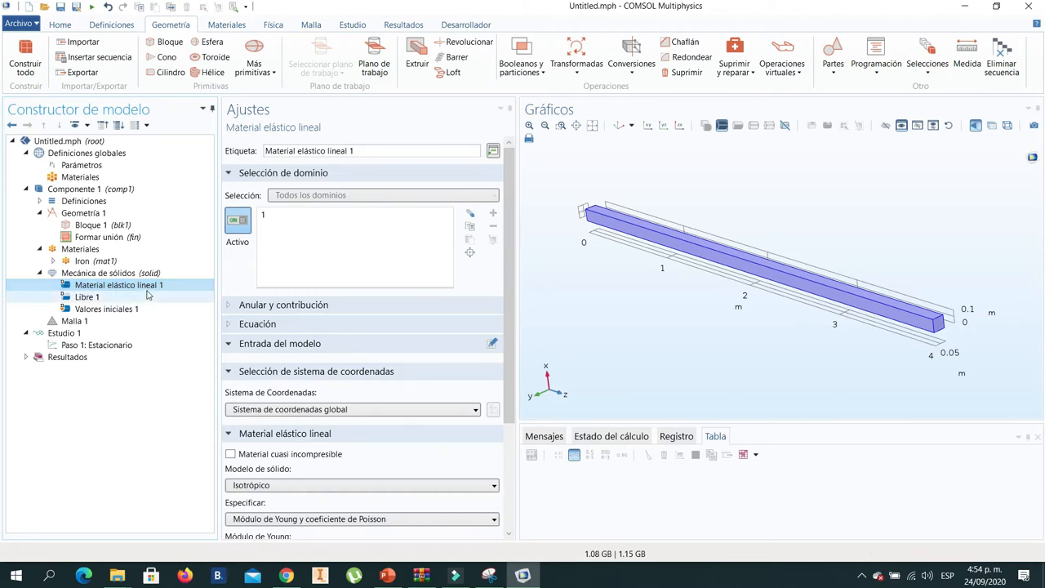
{"action": "left_click", "coordinate": [100, 299]}
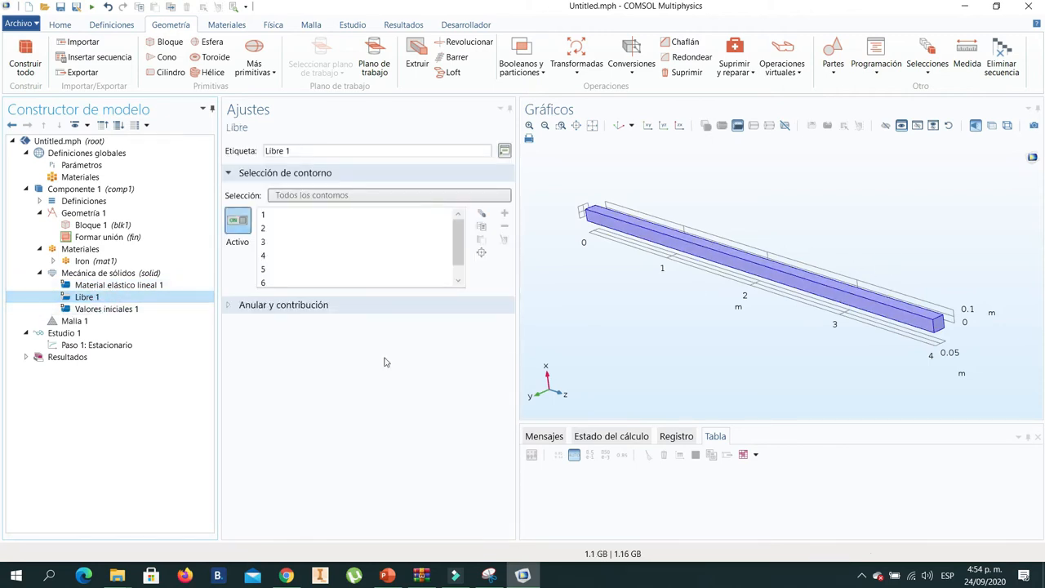
{"action": "left_click", "coordinate": [130, 309]}
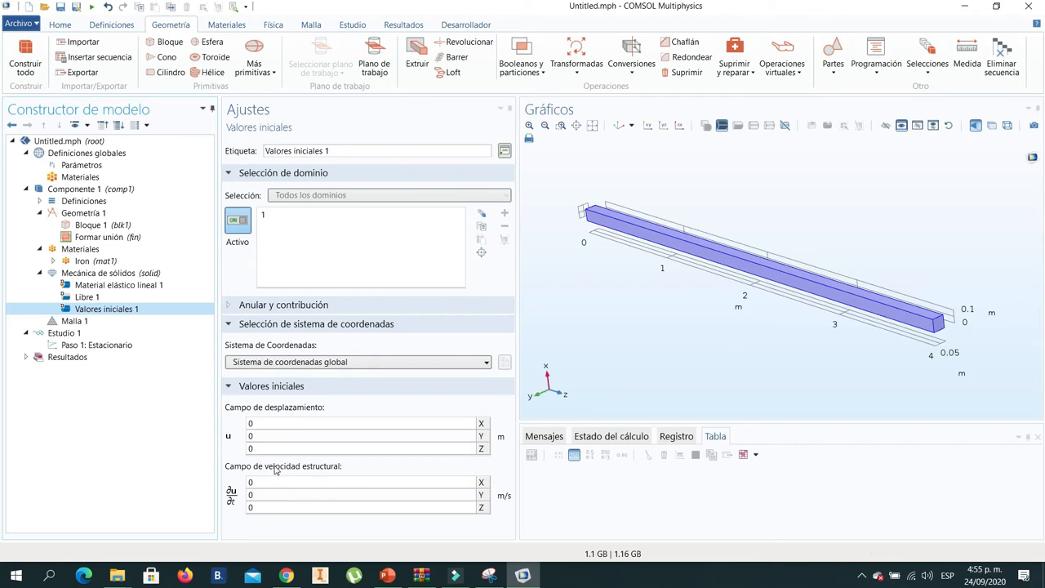
- Review the cantilever beam diagram in the PowerPoint slides and add a fixed constraint (Restricción fija) to Mecánica de sólidos in COMSOL
{"action": "left_click", "coordinate": [116, 274]}
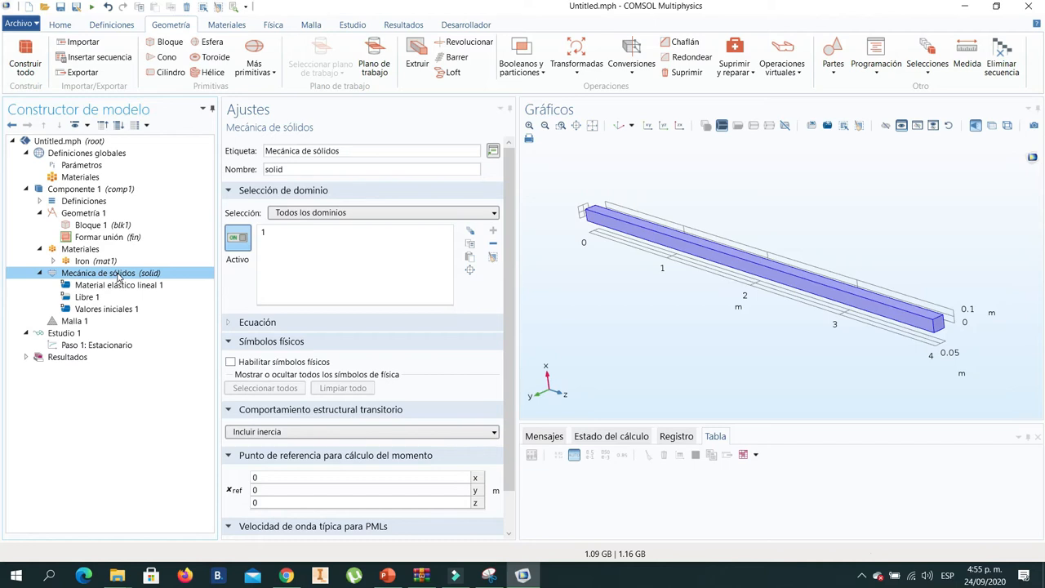
{"action": "left_click", "coordinate": [390, 577]}
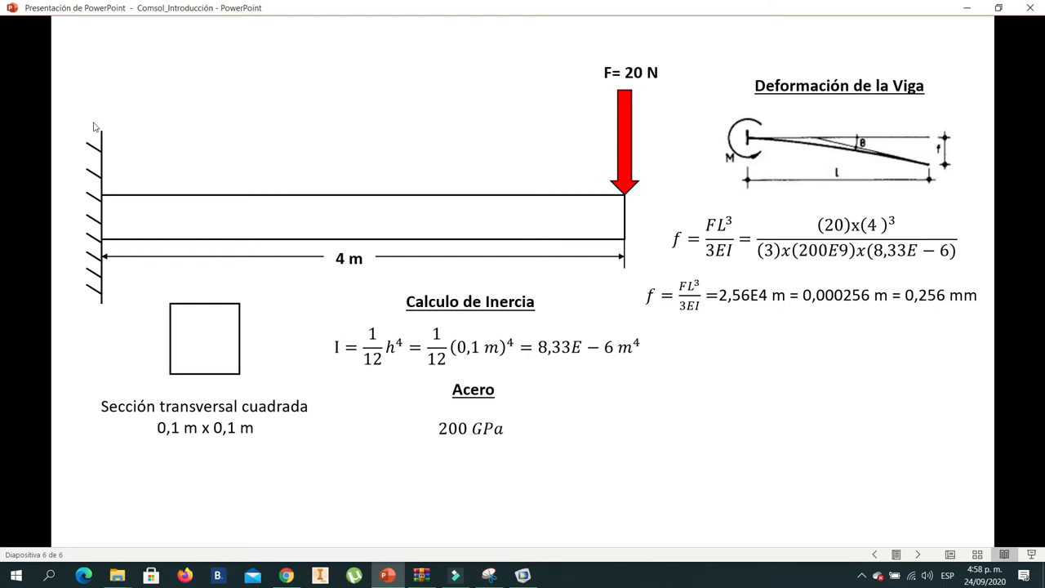
{"action": "left_click", "coordinate": [525, 577]}
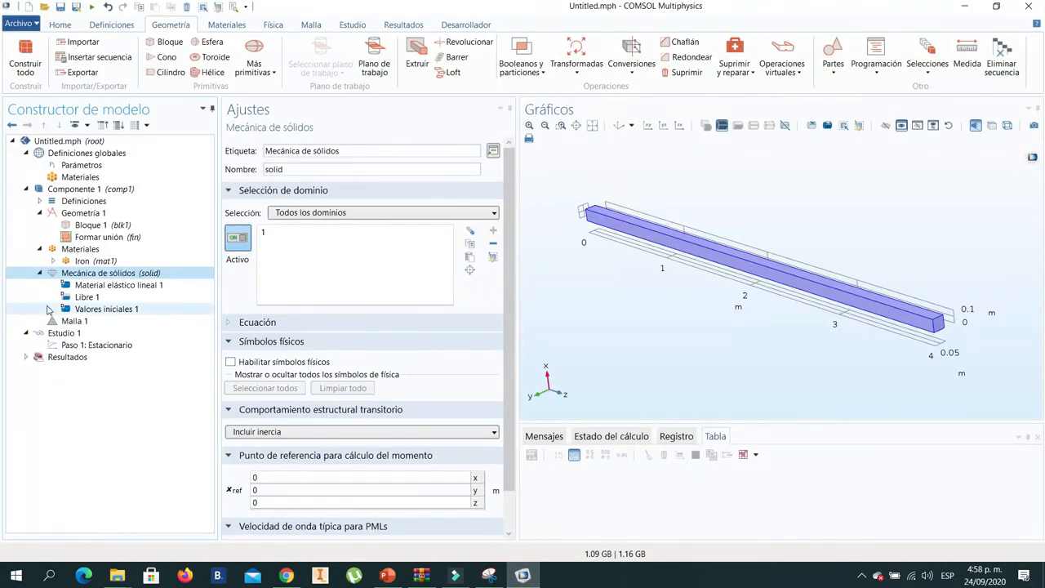
{"action": "right_click", "coordinate": [123, 278]}
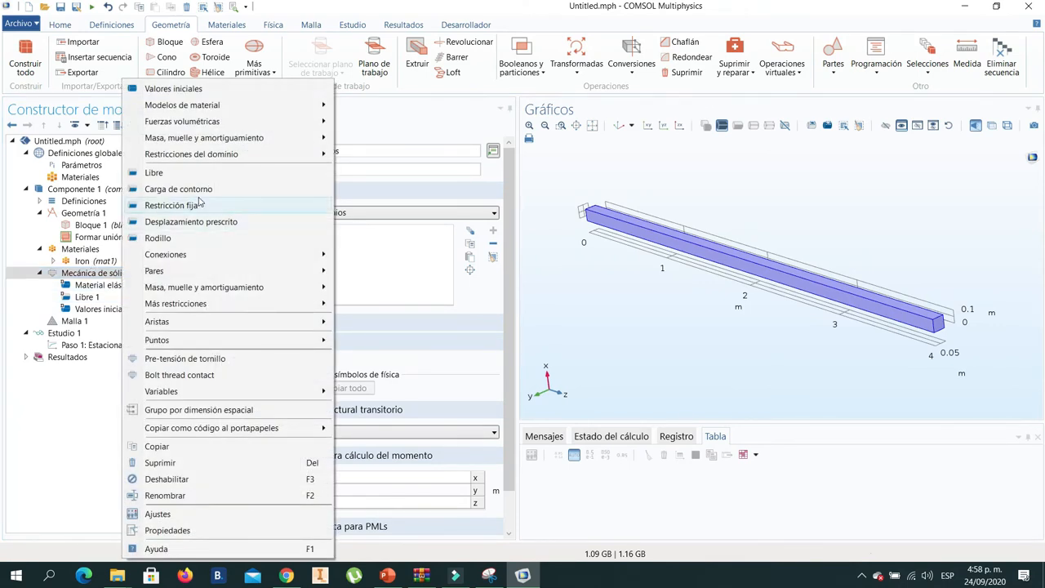
{"action": "left_click", "coordinate": [94, 277]}
{"action": "right_click", "coordinate": [98, 278]}
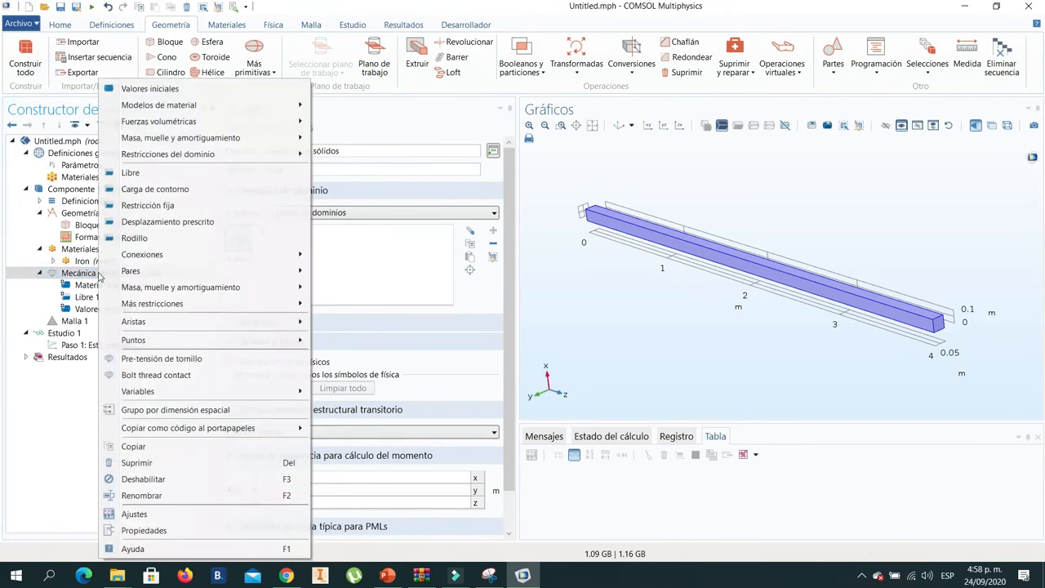
{"action": "left_click", "coordinate": [170, 210]}
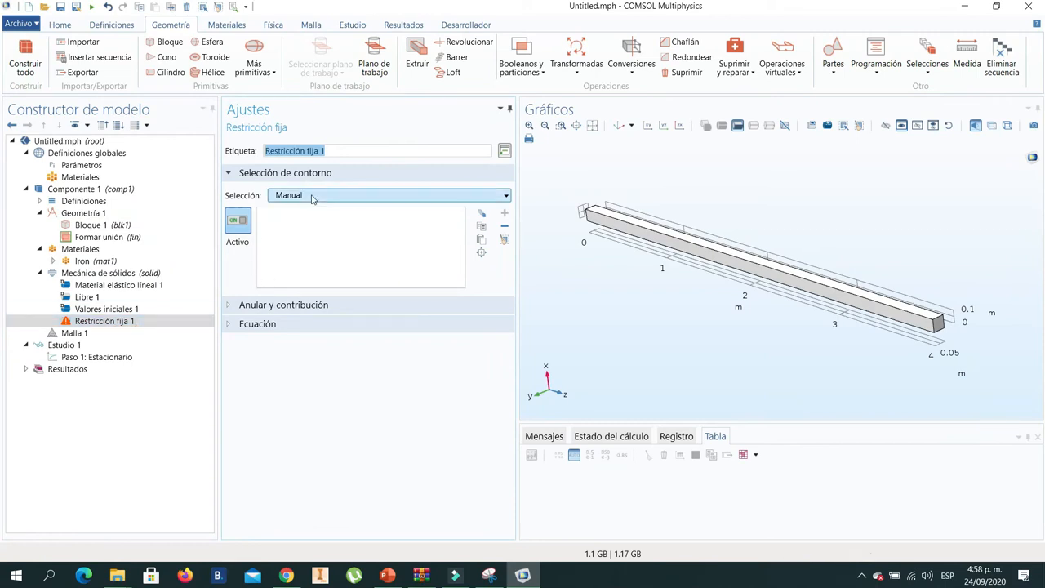
- Assign the fixed constraint to the beam's square end face at 0 m and check the selected boundary
{"action": "left_click_drag", "start_coordinate": [618, 282], "coordinate": [709, 333]}
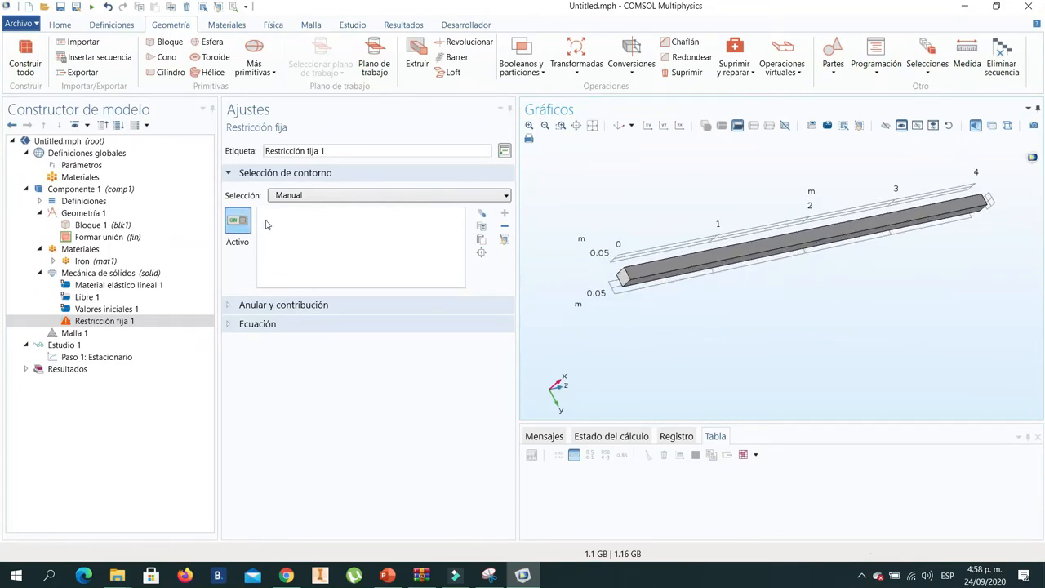
{"action": "left_click", "coordinate": [240, 233]}
{"action": "left_click", "coordinate": [240, 233]}
{"action": "left_click", "coordinate": [616, 278]}
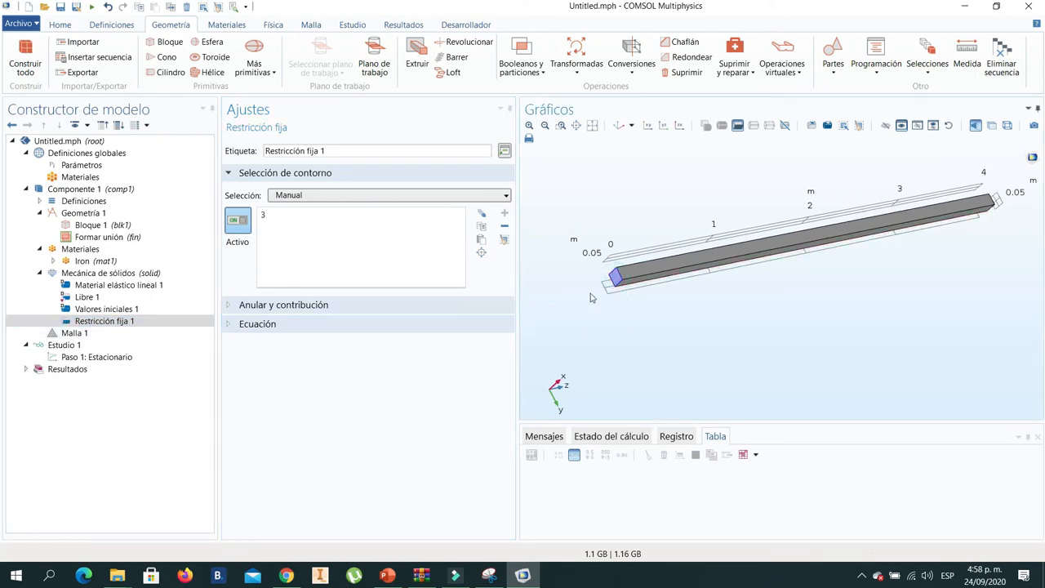
{"action": "left_click", "coordinate": [267, 217]}
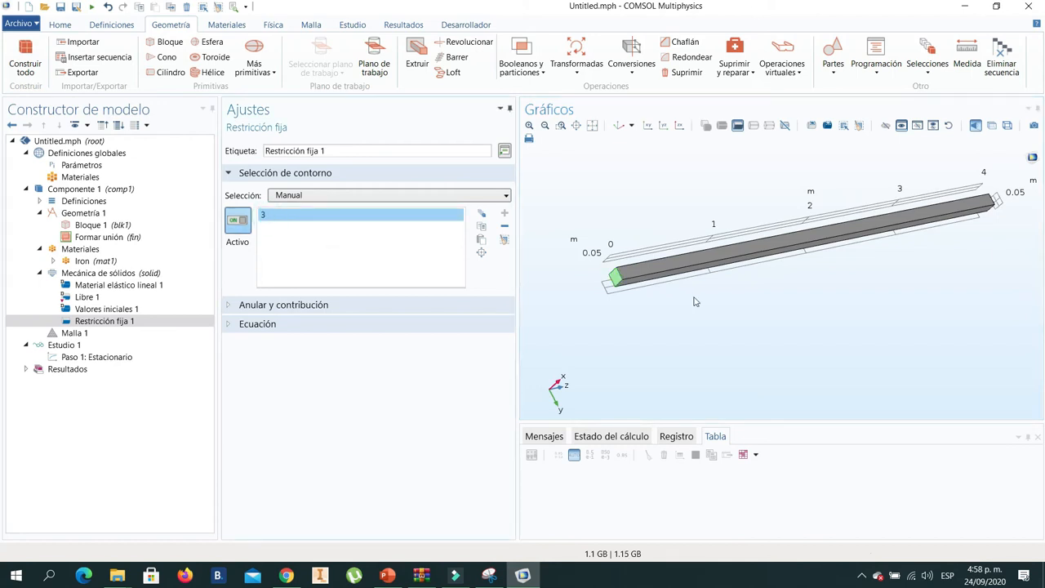
{"action": "left_click_drag", "start_coordinate": [695, 327], "coordinate": [684, 323]}
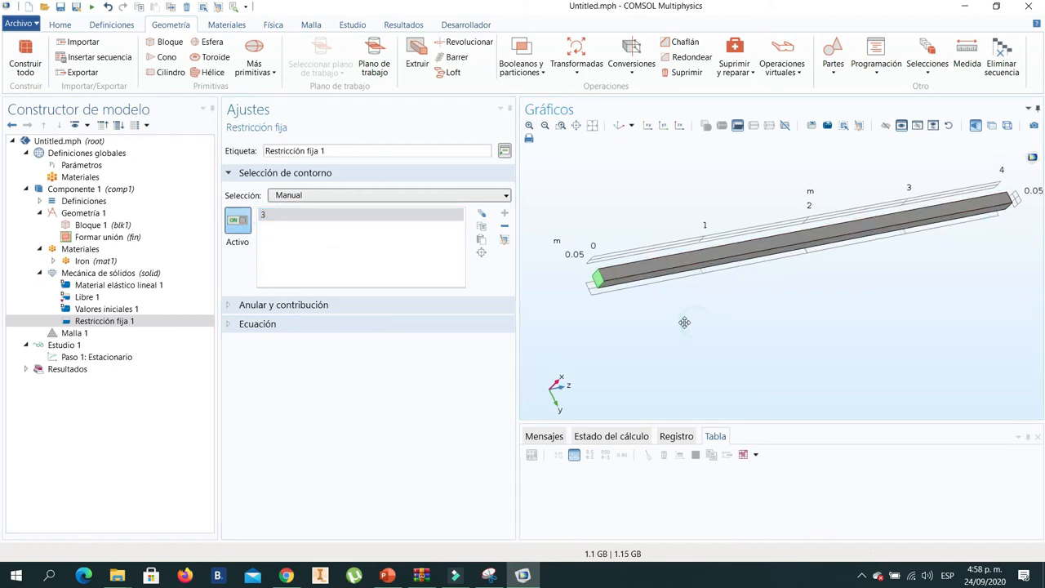
- Add an edge load (Carga en arista) to Mecánica de sólidos
{"action": "right_click", "coordinate": [98, 272]}
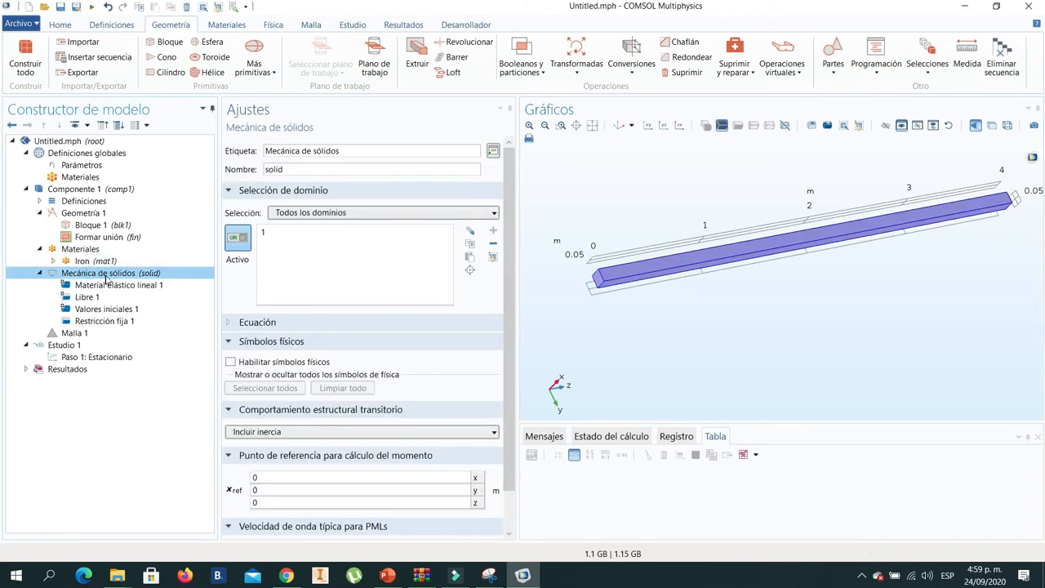
{"action": "right_click", "coordinate": [106, 278]}
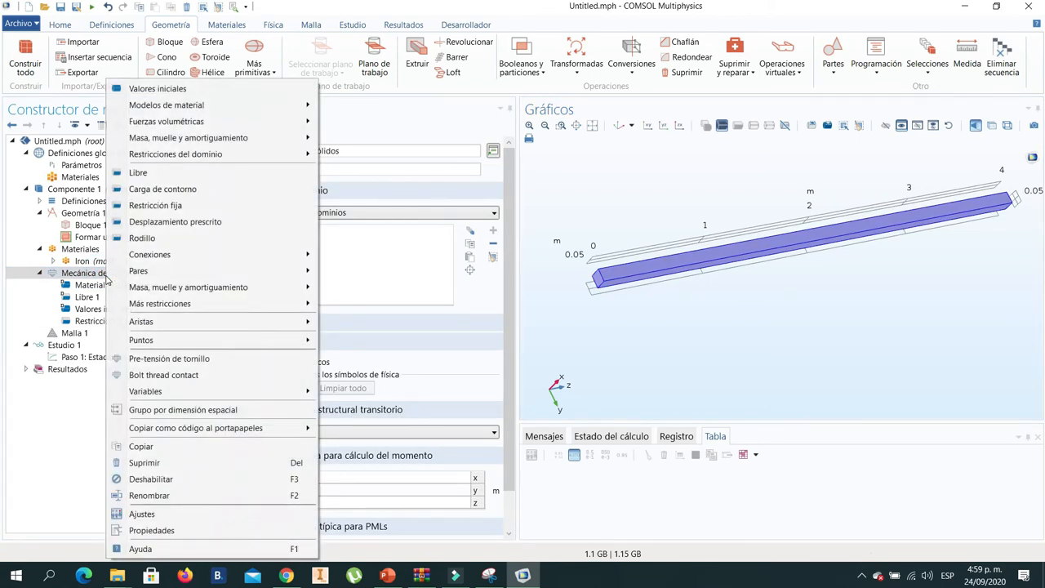
{"action": "mouse_move", "coordinate": [208, 326]}
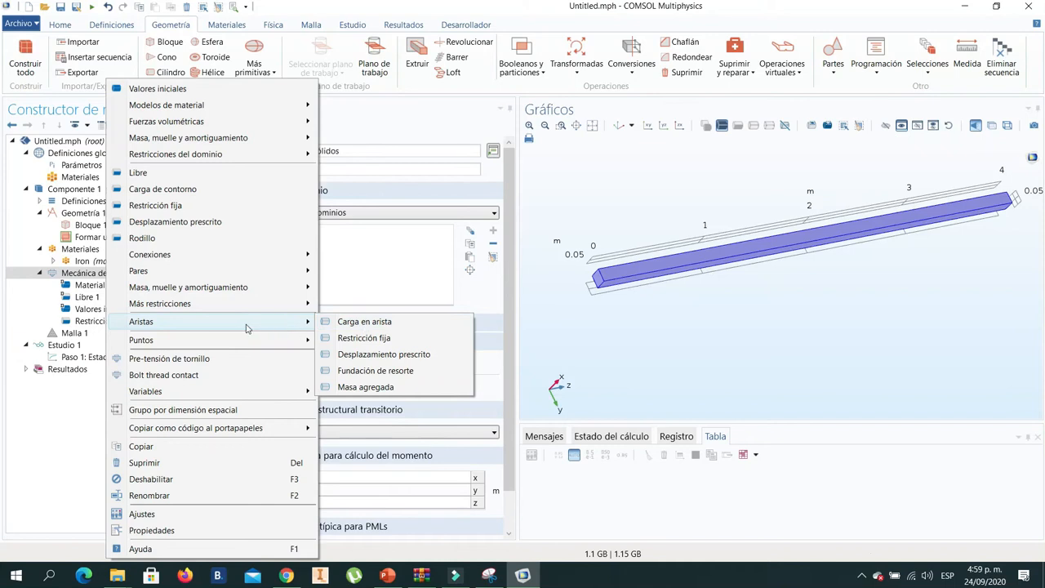
{"action": "left_click", "coordinate": [367, 324]}
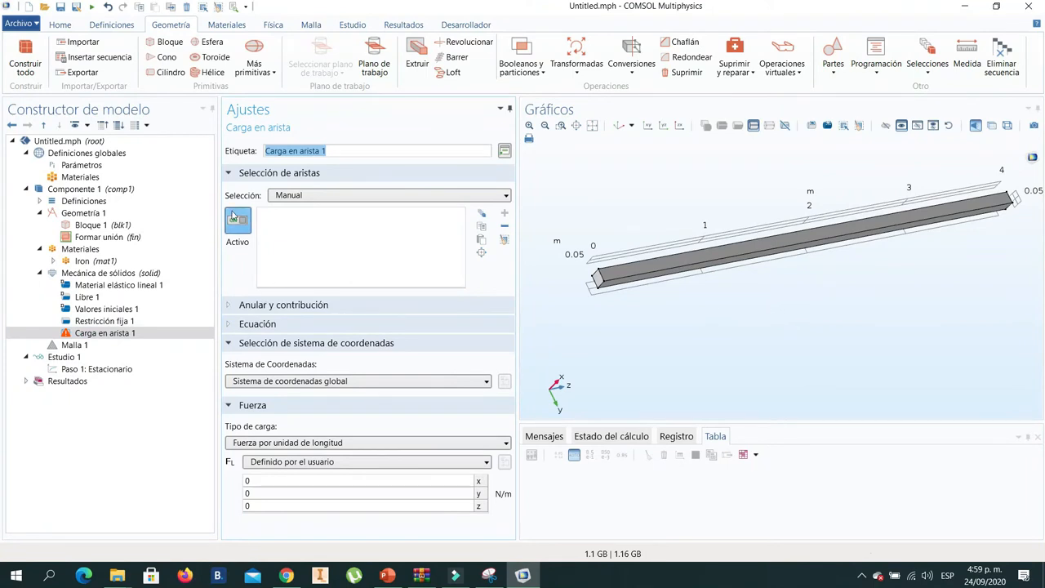
- Check the load position on the PowerPoint beam diagram and apply the edge load to the upper edge of the free end at 4 m
{"action": "left_click_drag", "start_coordinate": [807, 326], "coordinate": [685, 321]}
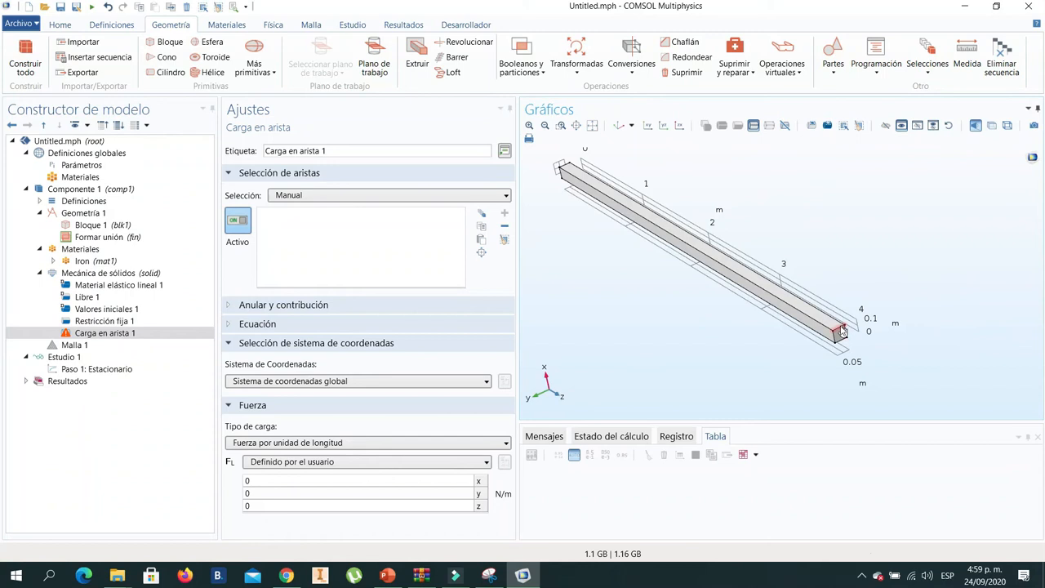
{"action": "left_click", "coordinate": [387, 575]}
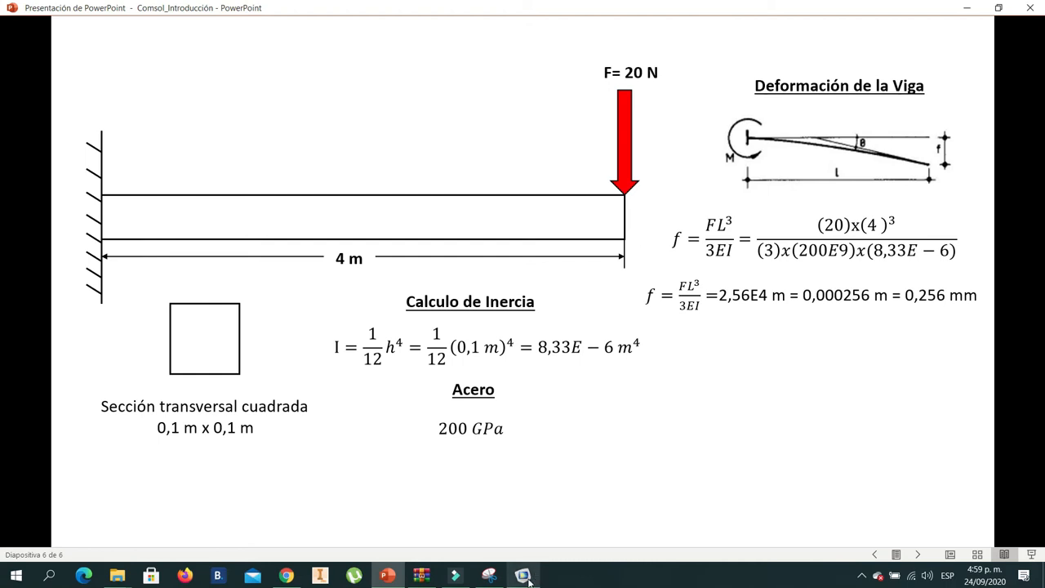
{"action": "left_click", "coordinate": [535, 573]}
{"action": "left_click_drag", "start_coordinate": [782, 359], "coordinate": [823, 346]}
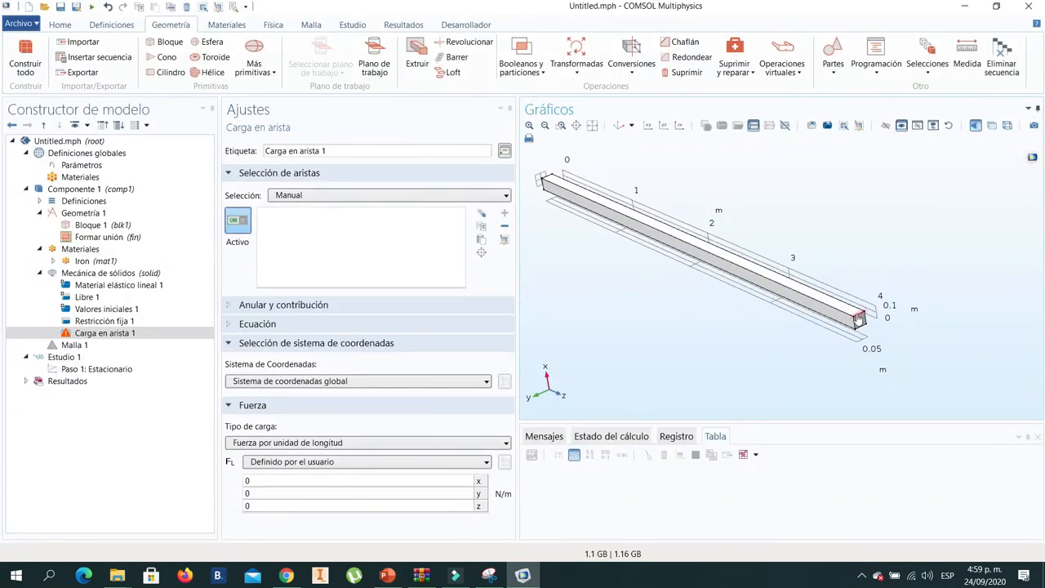
{"action": "left_click", "coordinate": [859, 319]}
{"action": "left_click", "coordinate": [96, 335]}
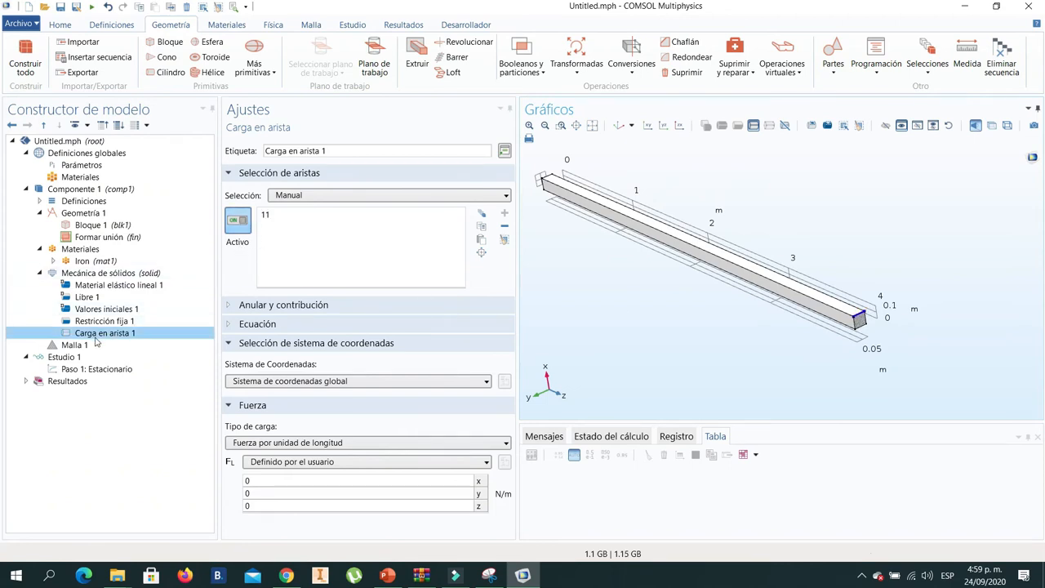
{"action": "left_click", "coordinate": [267, 217]}
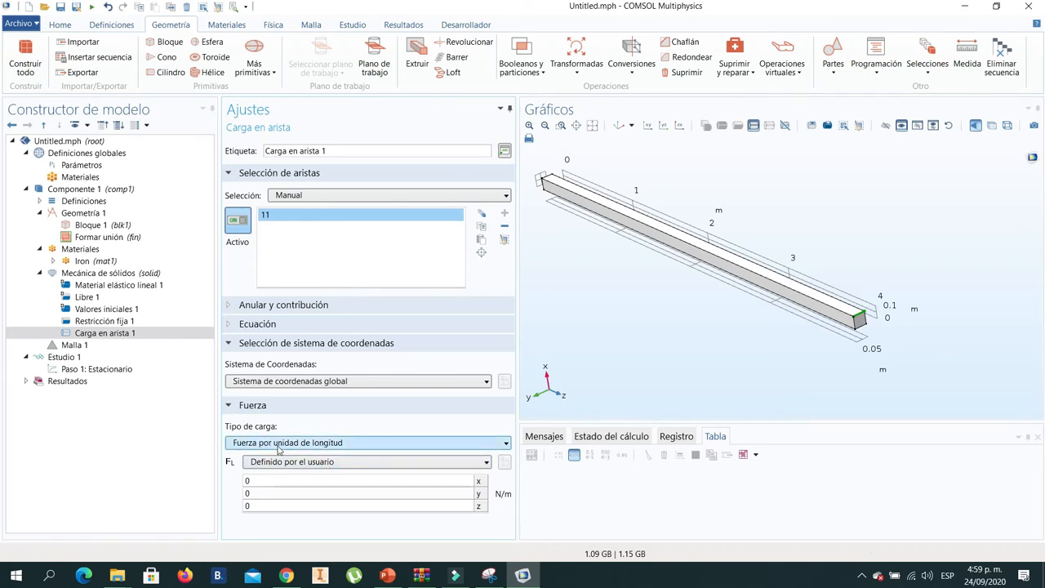
- Set the edge load type to Fuerza total with an x component of -20 N, checking the force against the PowerPoint diagram
{"action": "left_click", "coordinate": [327, 442]}
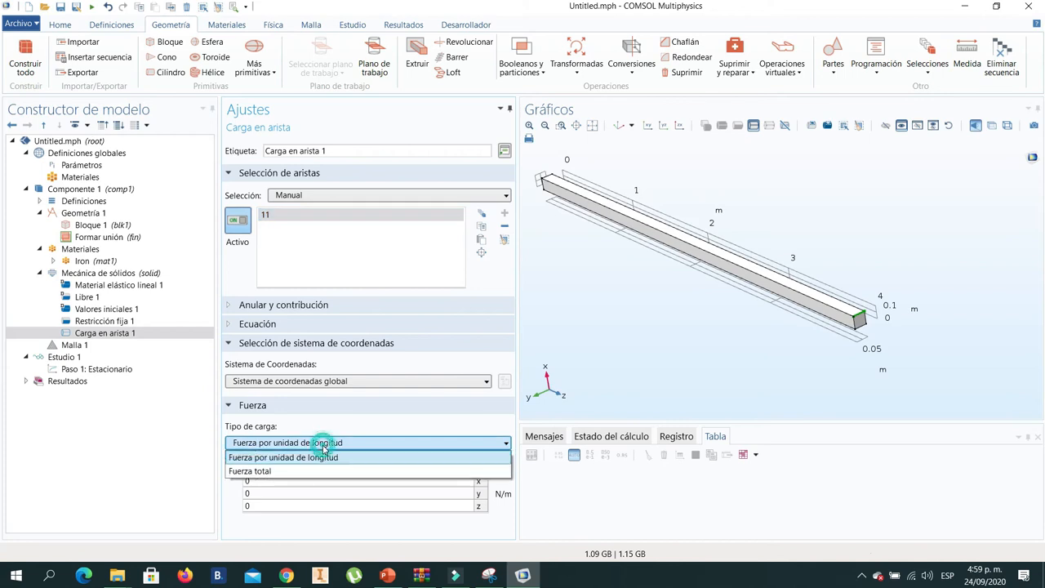
{"action": "left_click", "coordinate": [250, 471]}
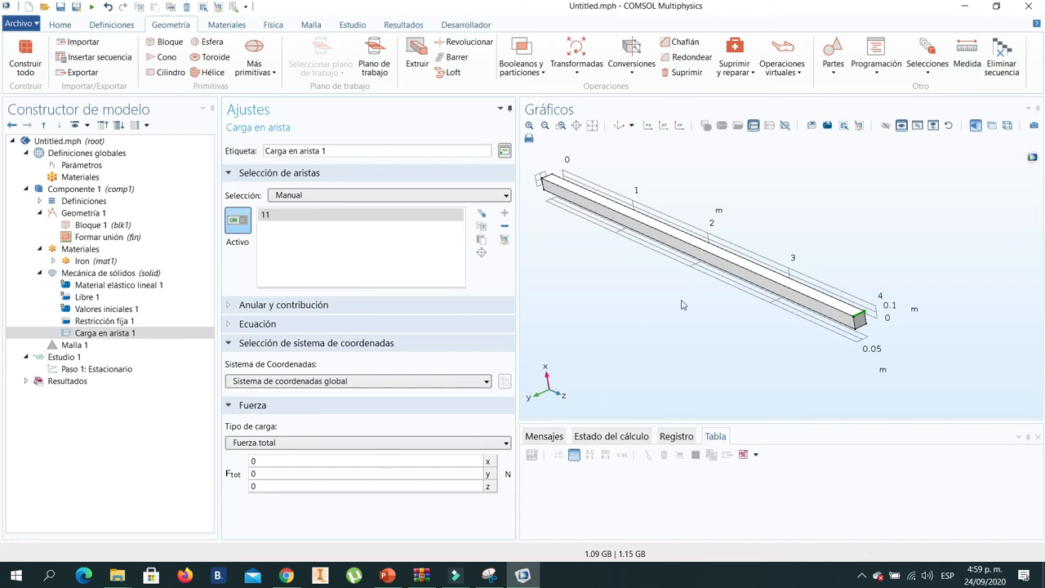
{"action": "left_click", "coordinate": [387, 575]}
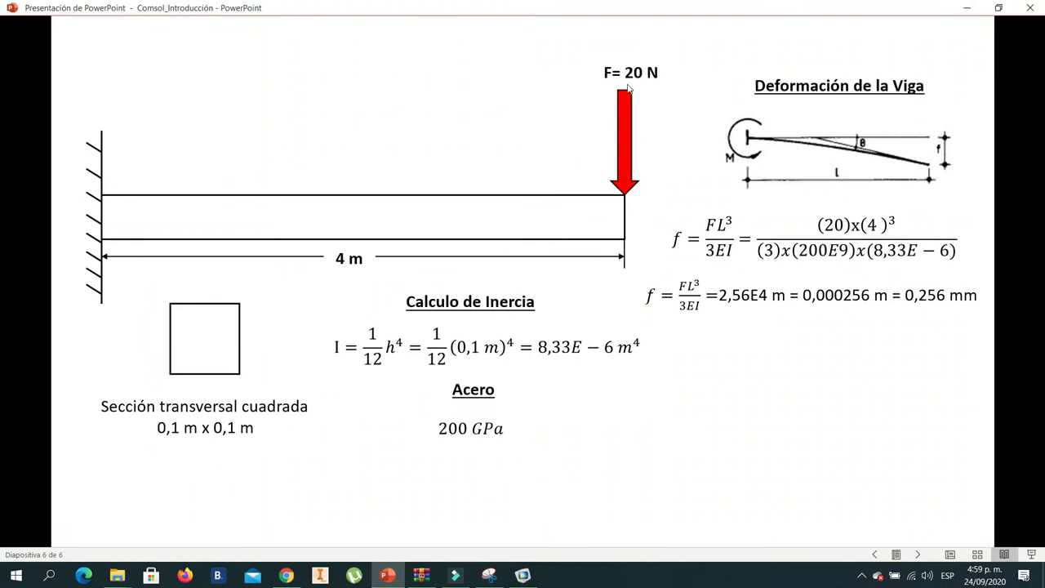
{"action": "left_click", "coordinate": [395, 575]}
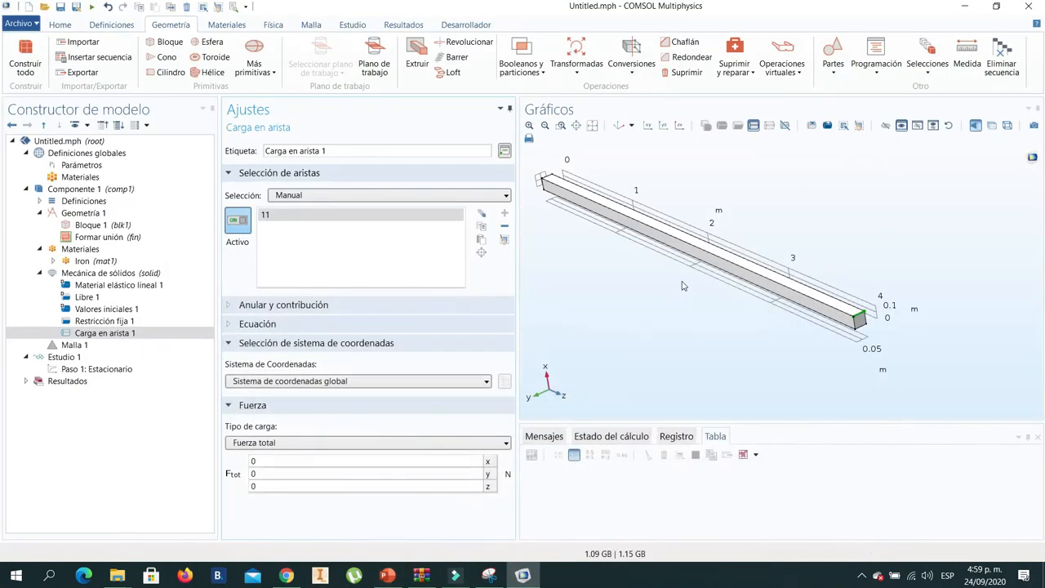
{"action": "scroll", "coordinate": [693, 292], "scroll_direction": "up", "scroll_amount": 3}
{"action": "scroll", "coordinate": [774, 327], "scroll_direction": "down", "scroll_amount": 3}
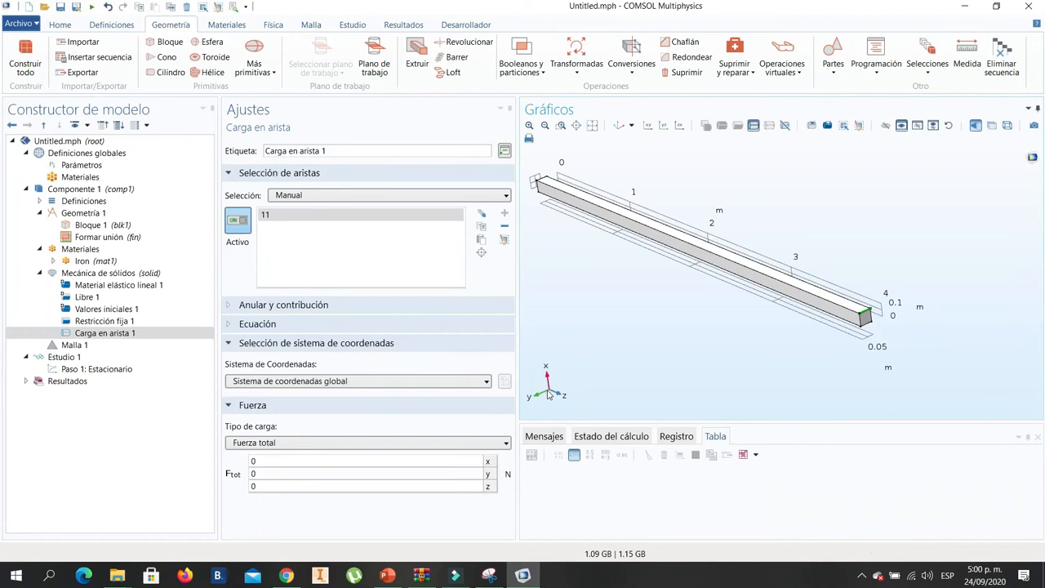
{"action": "left_click", "coordinate": [274, 462]}
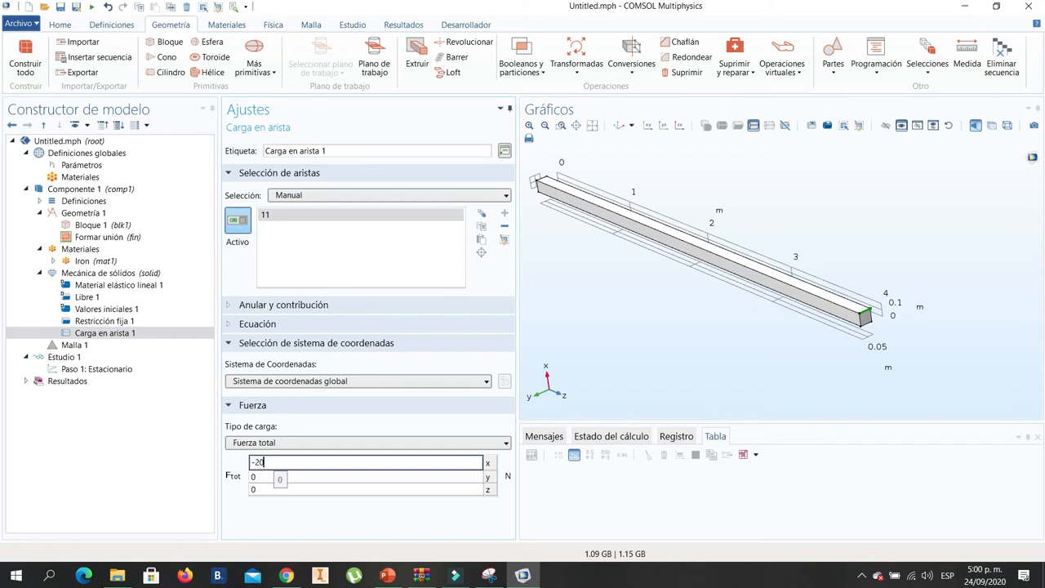
{"action": "key", "text": "Return"}
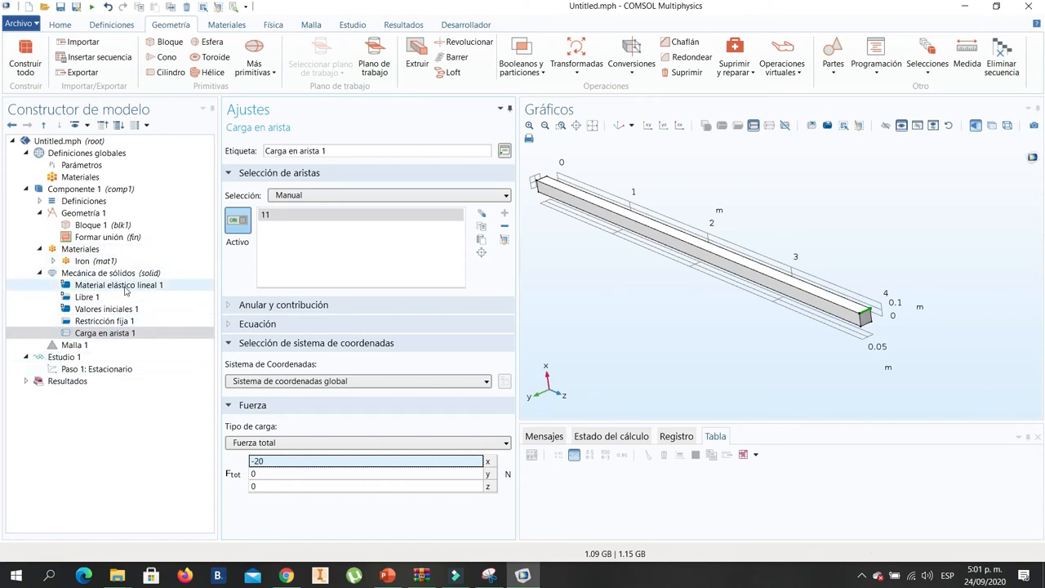
- Set Malla 1's element size to Extremadamente fina, build the whole mesh and inspect it on the beam
{"action": "left_click", "coordinate": [83, 349]}
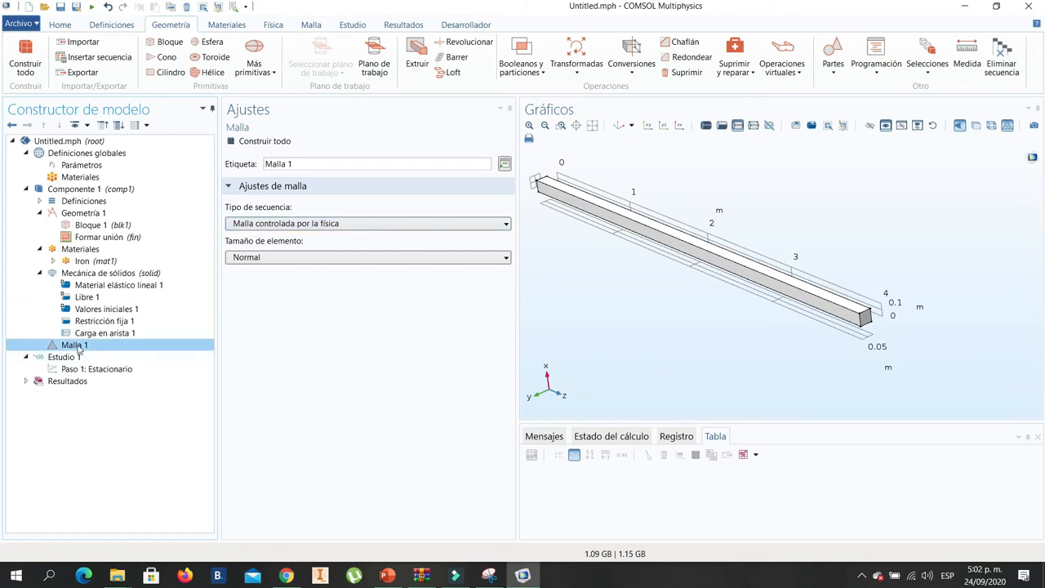
{"action": "left_click", "coordinate": [334, 260]}
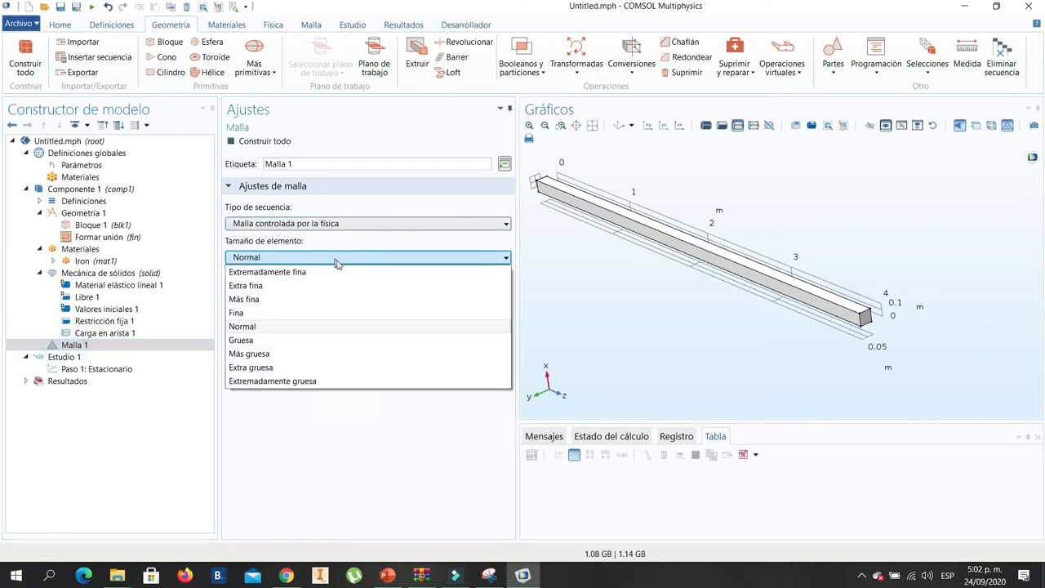
{"action": "left_click", "coordinate": [282, 272]}
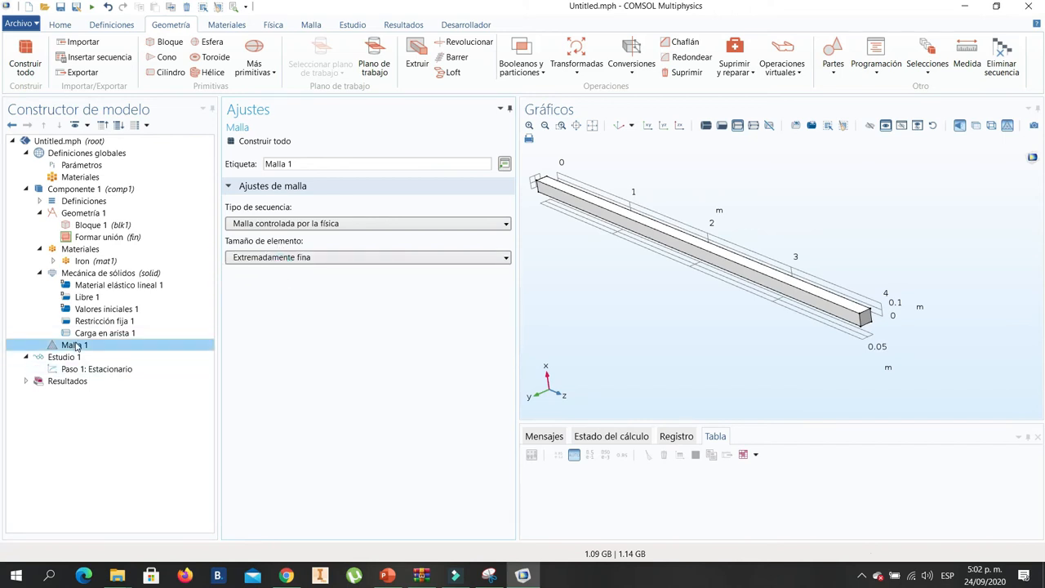
{"action": "left_click", "coordinate": [267, 141]}
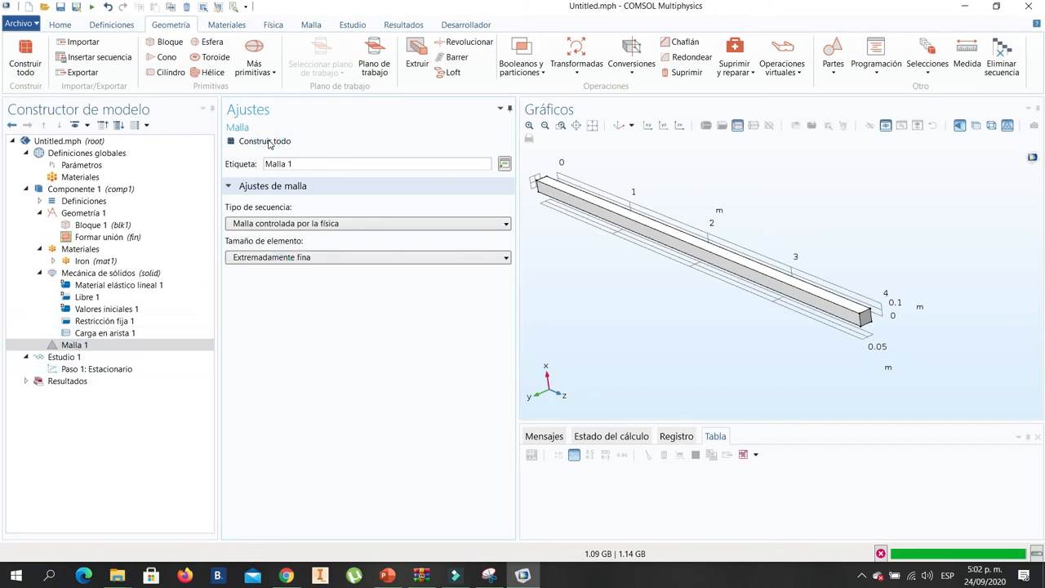
{"action": "left_click_drag", "start_coordinate": [771, 286], "coordinate": [787, 306]}
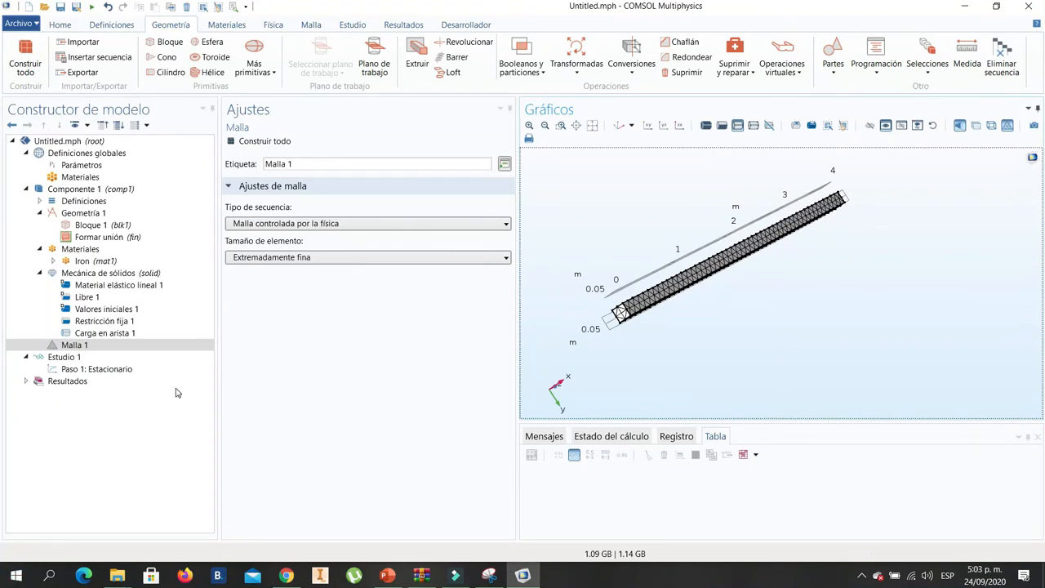
- Try to compute Estudio 1 with default and convergence plots enabled, and dismiss the error dialog
{"action": "left_click", "coordinate": [66, 357]}
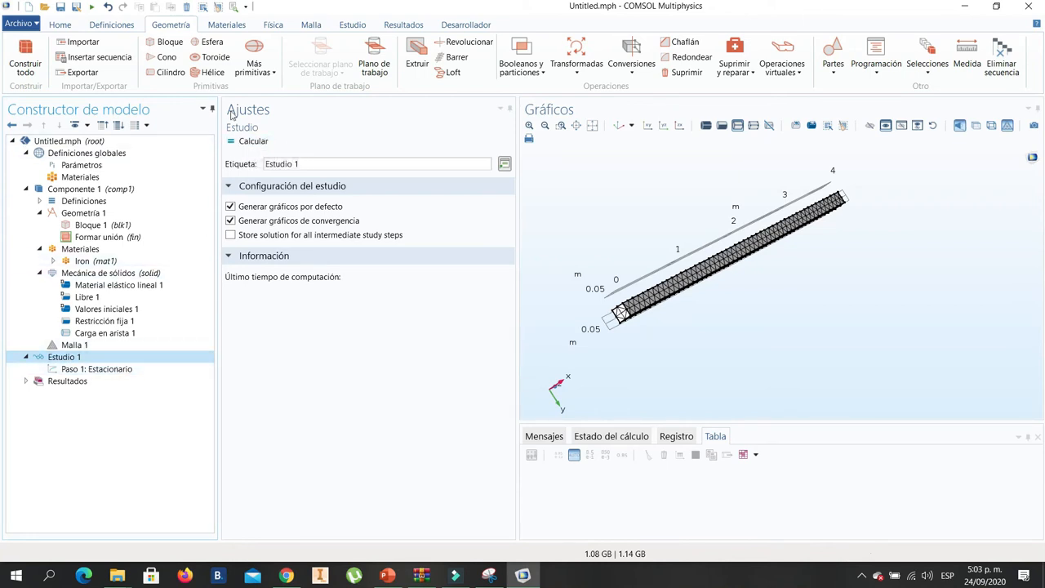
{"action": "left_click", "coordinate": [255, 142]}
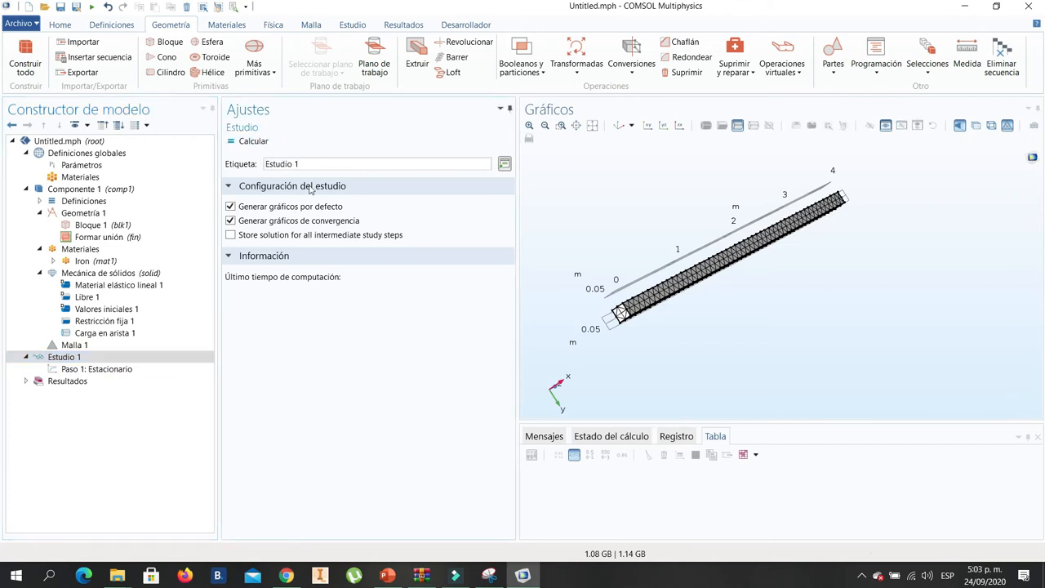
{"action": "left_click", "coordinate": [255, 140]}
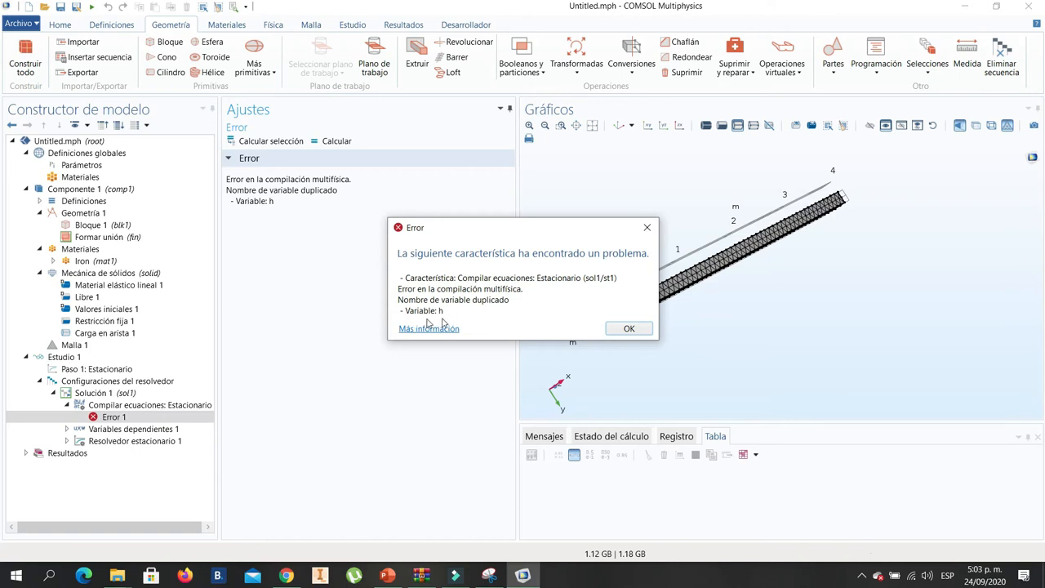
{"action": "left_click", "coordinate": [627, 329]}
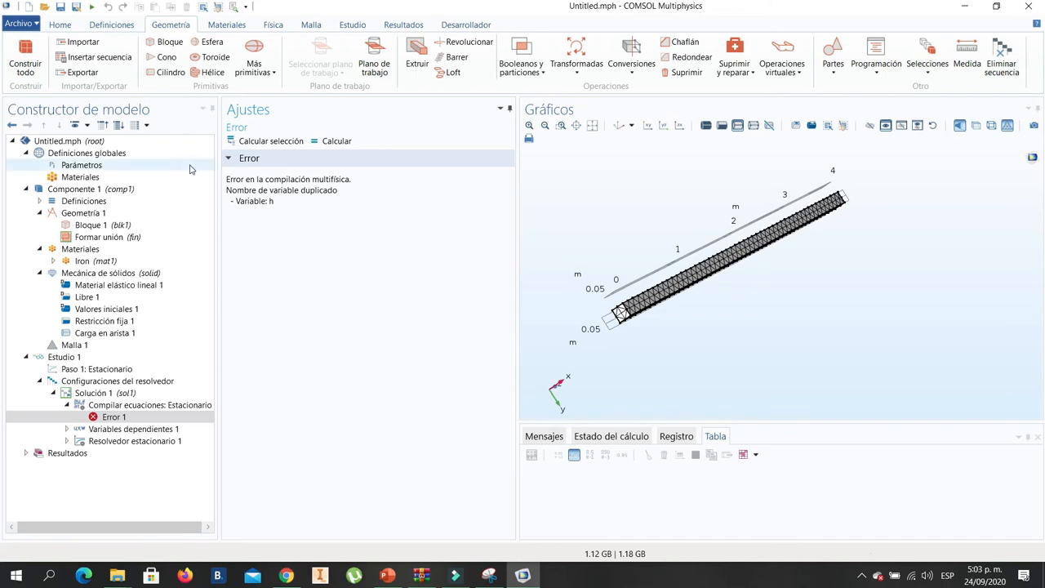
- Rename the global parameter h as ha
{"action": "left_click", "coordinate": [100, 167]}
{"action": "left_click", "coordinate": [245, 204]}
{"action": "left_click", "coordinate": [245, 204]}
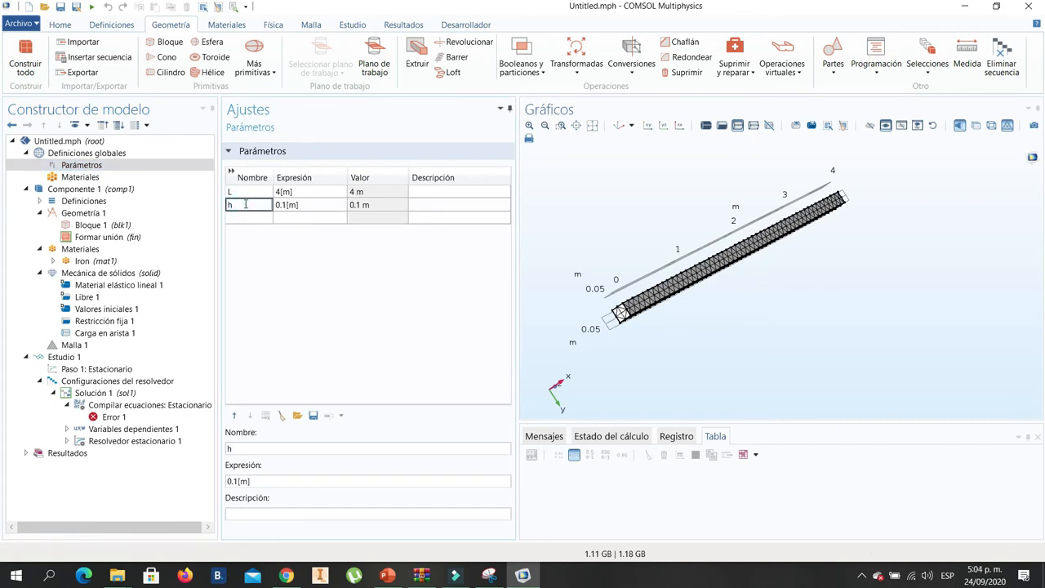
{"action": "type", "text": "a"}
{"action": "key", "text": "Return"}
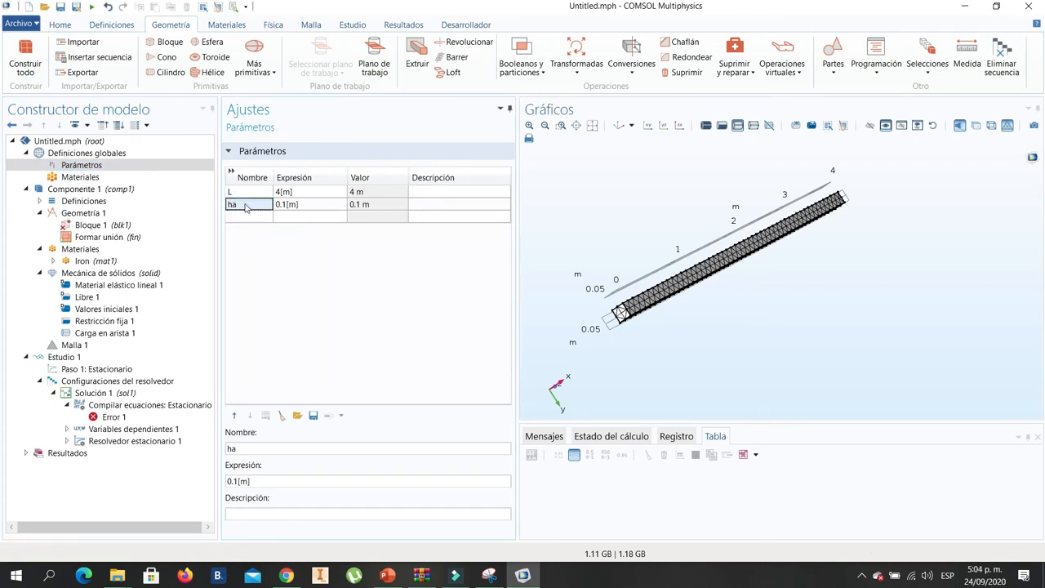
- Set the width and depth of Bloque 1 to the parameter ha
{"action": "left_click", "coordinate": [90, 226]}
{"action": "left_click", "coordinate": [311, 256]}
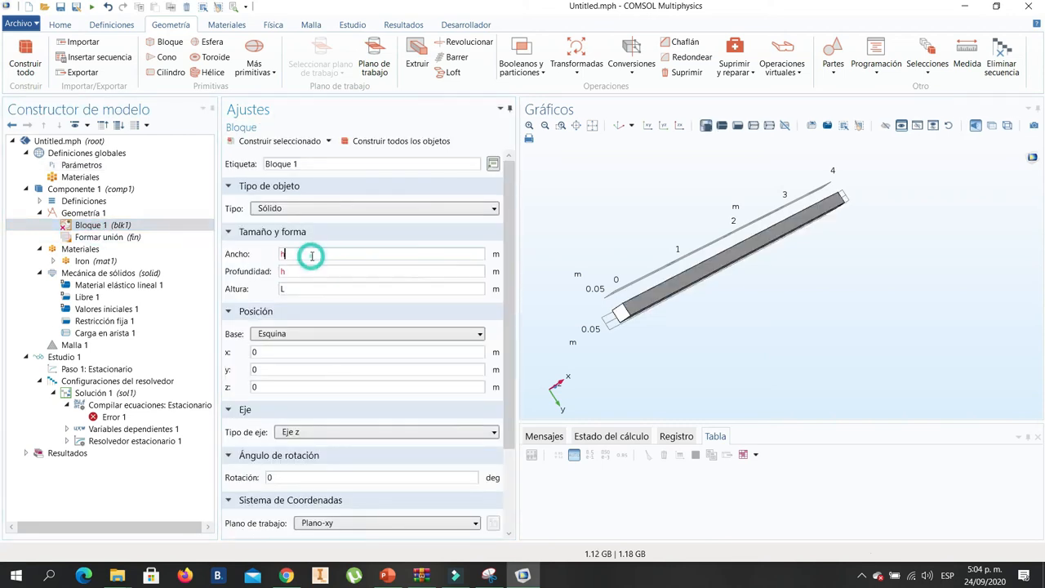
{"action": "left_click", "coordinate": [309, 271]}
{"action": "type", "text": "a"}
{"action": "left_click", "coordinate": [312, 304]}
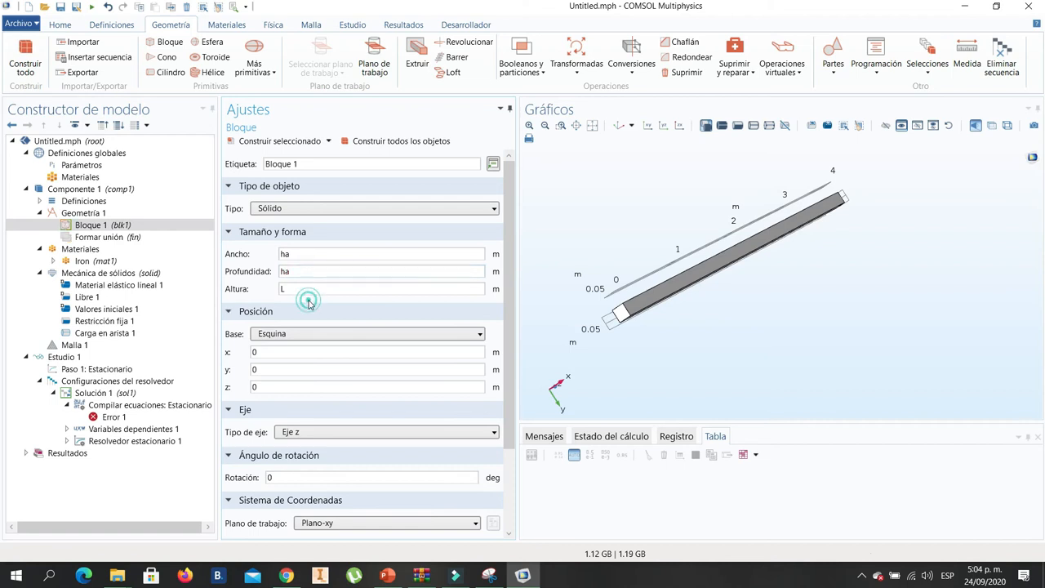
- Compute Estudio 1 and inspect the resulting von Mises stress plot on the deformed beam
{"action": "left_click", "coordinate": [106, 360]}
{"action": "left_click", "coordinate": [254, 142]}
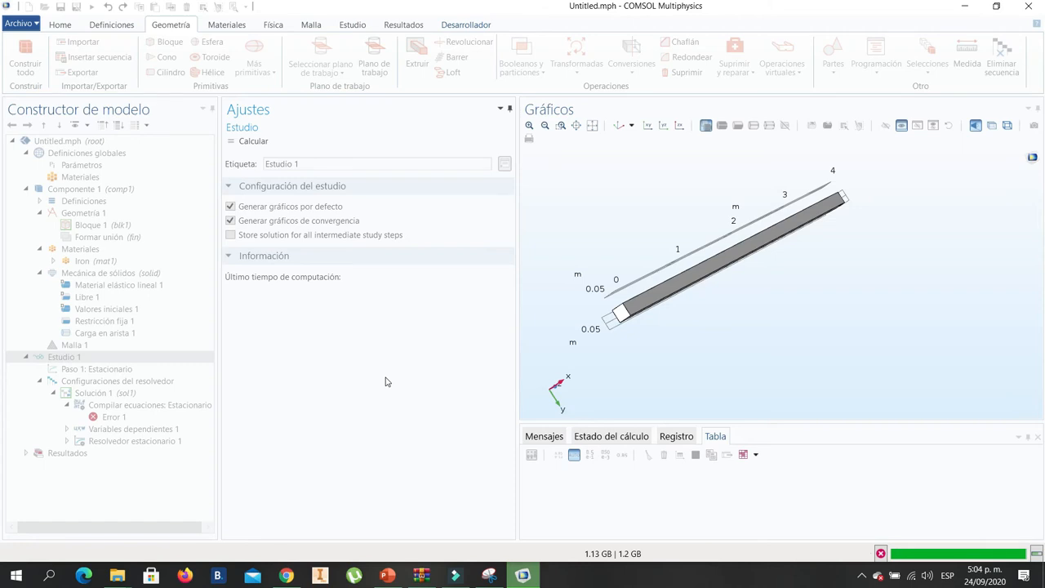
{"action": "left_click_drag", "start_coordinate": [775, 318], "coordinate": [770, 350]}
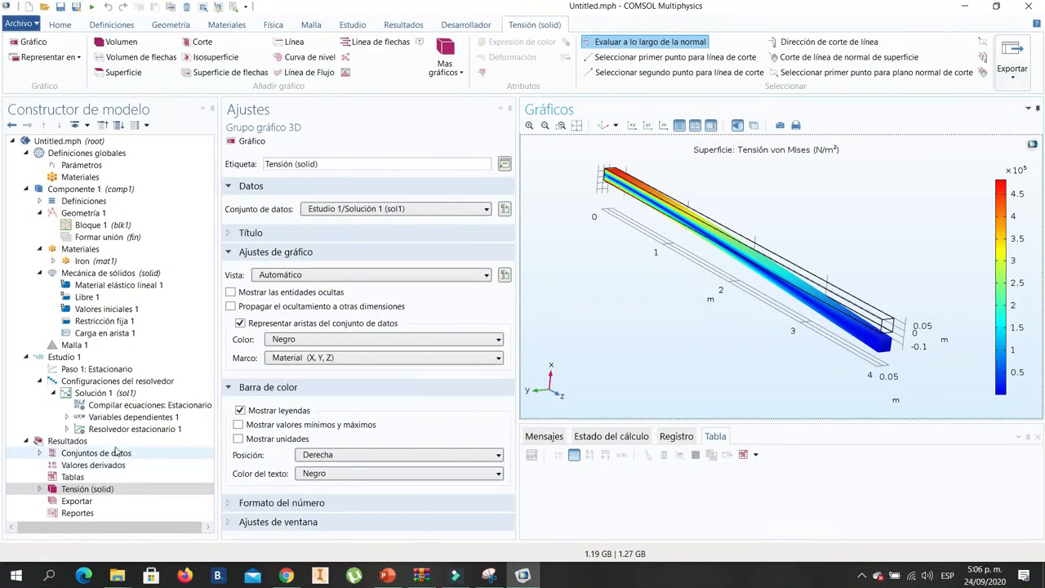
{"action": "left_click", "coordinate": [123, 490]}
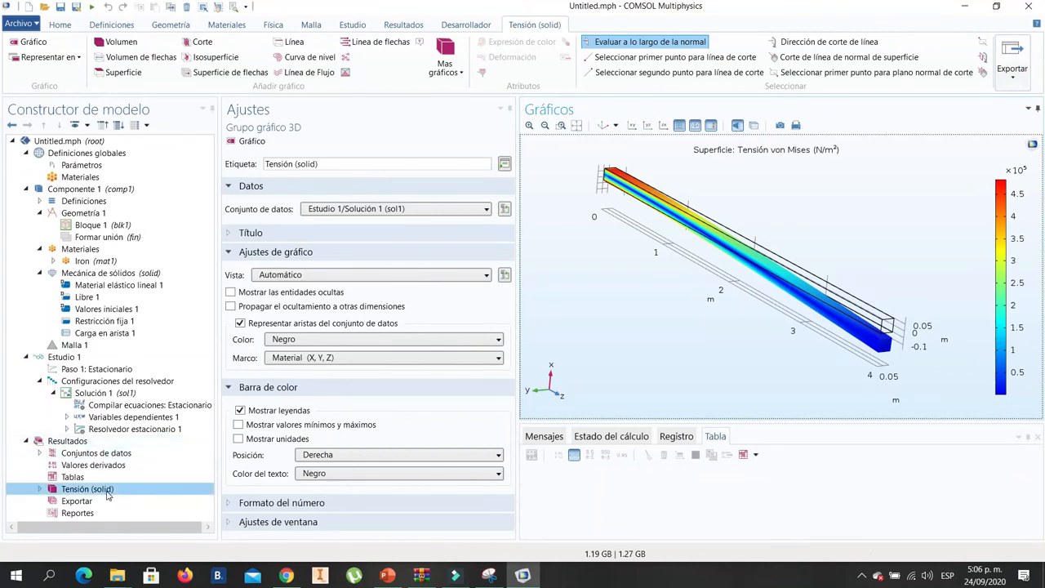
{"action": "left_click", "coordinate": [72, 441]}
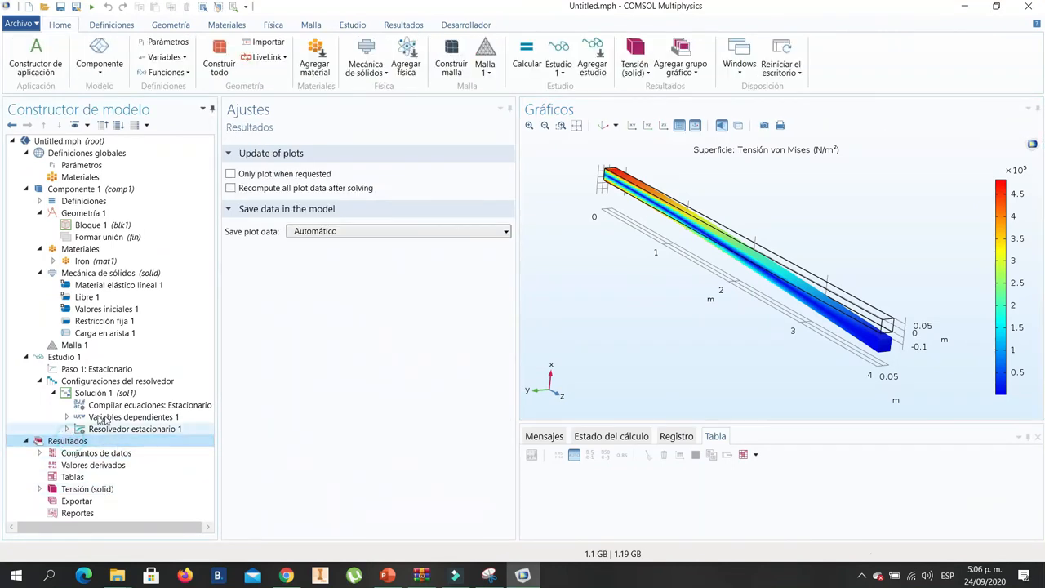
{"action": "left_click", "coordinate": [90, 489]}
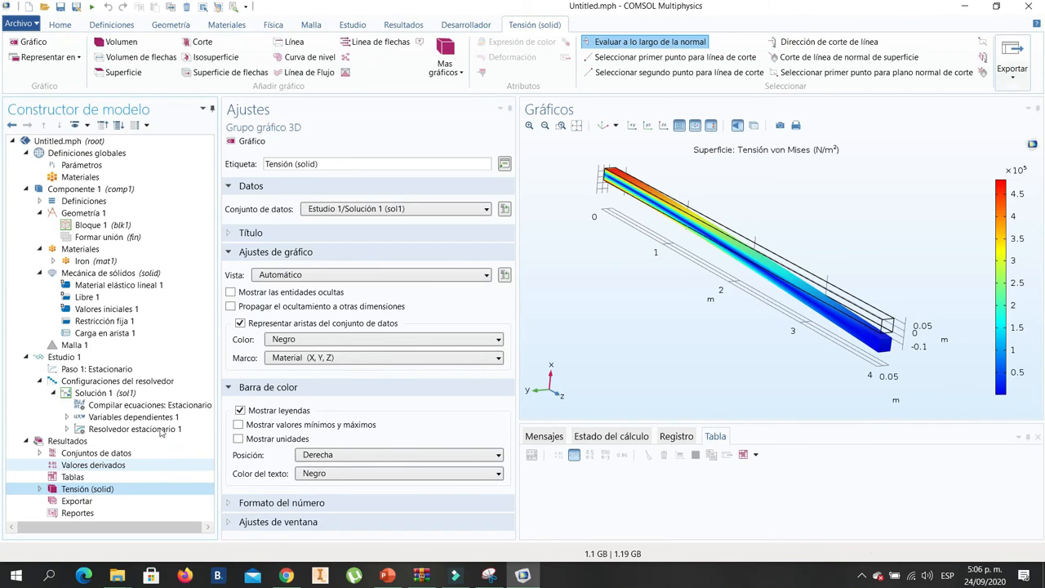
- Add a 3D plot group to the results and rename it as desplazamiento
{"action": "left_click", "coordinate": [76, 443]}
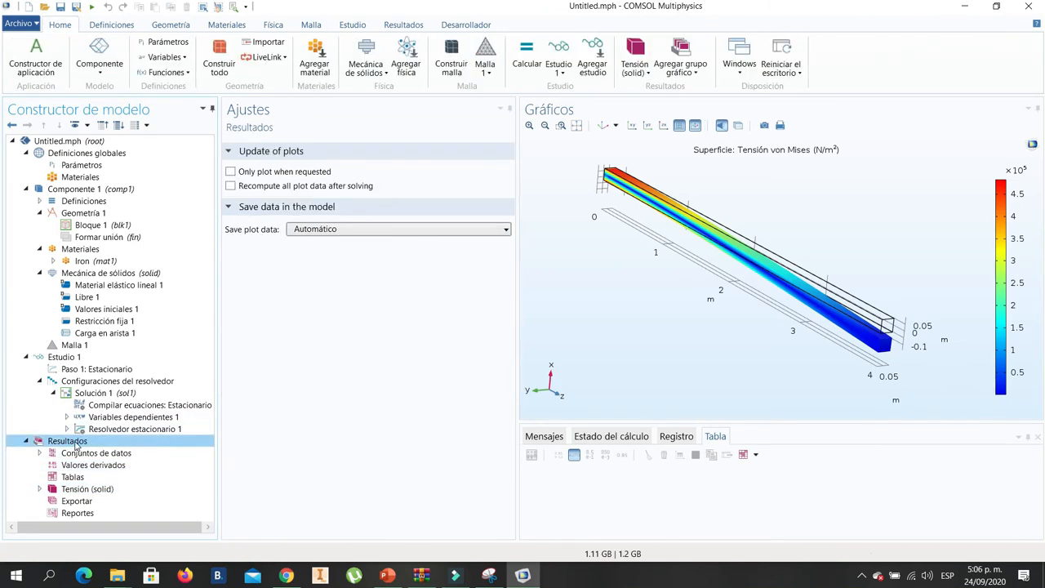
{"action": "right_click", "coordinate": [76, 443]}
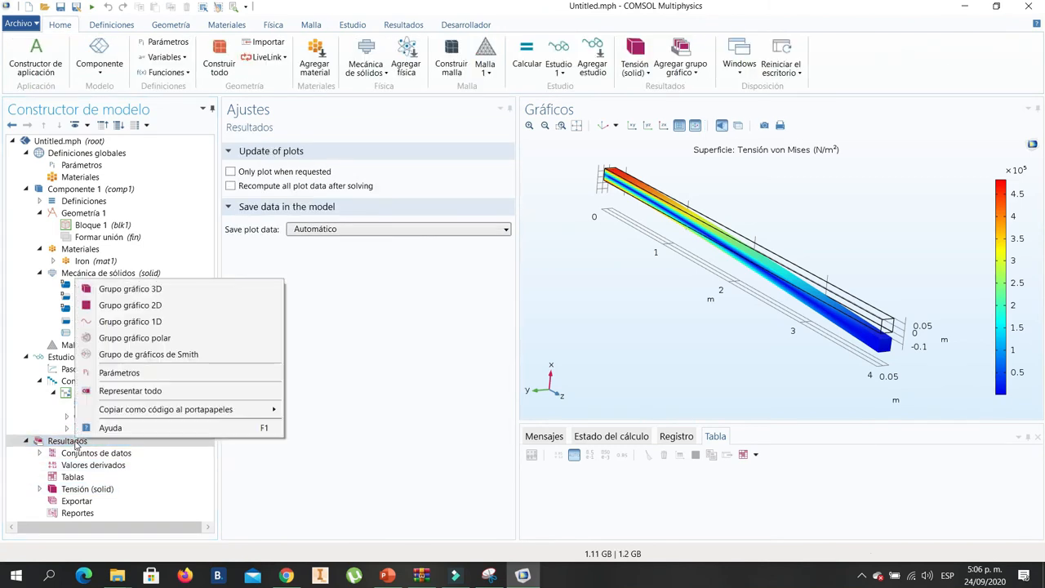
{"action": "left_click", "coordinate": [163, 292]}
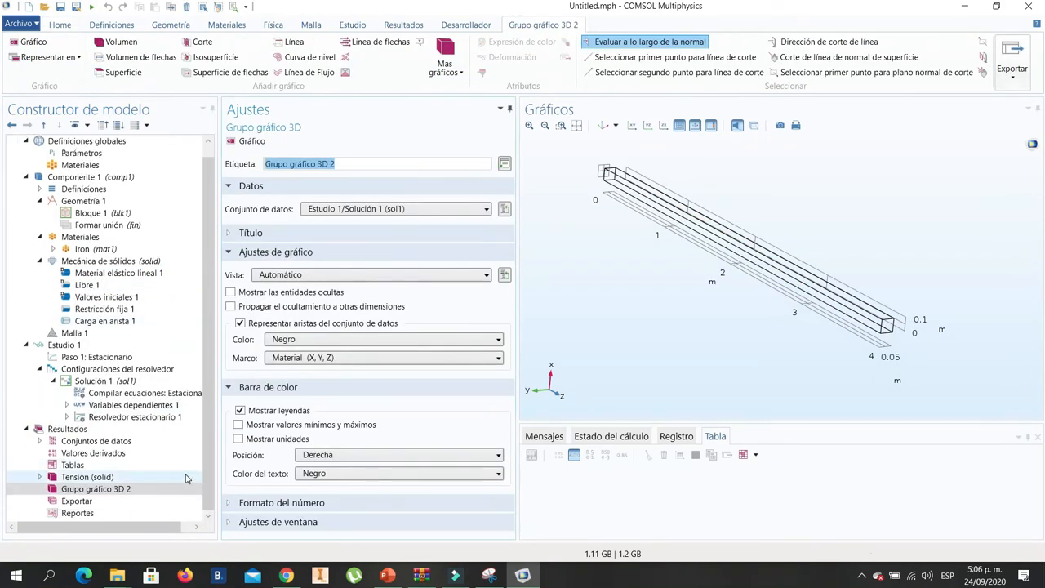
{"action": "right_click", "coordinate": [98, 490]}
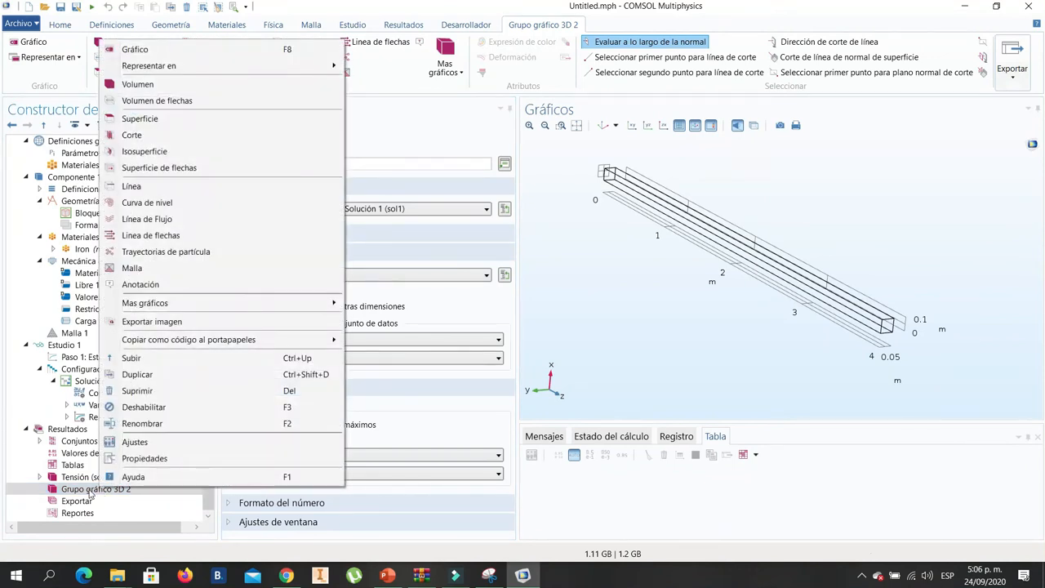
{"action": "left_click", "coordinate": [151, 426]}
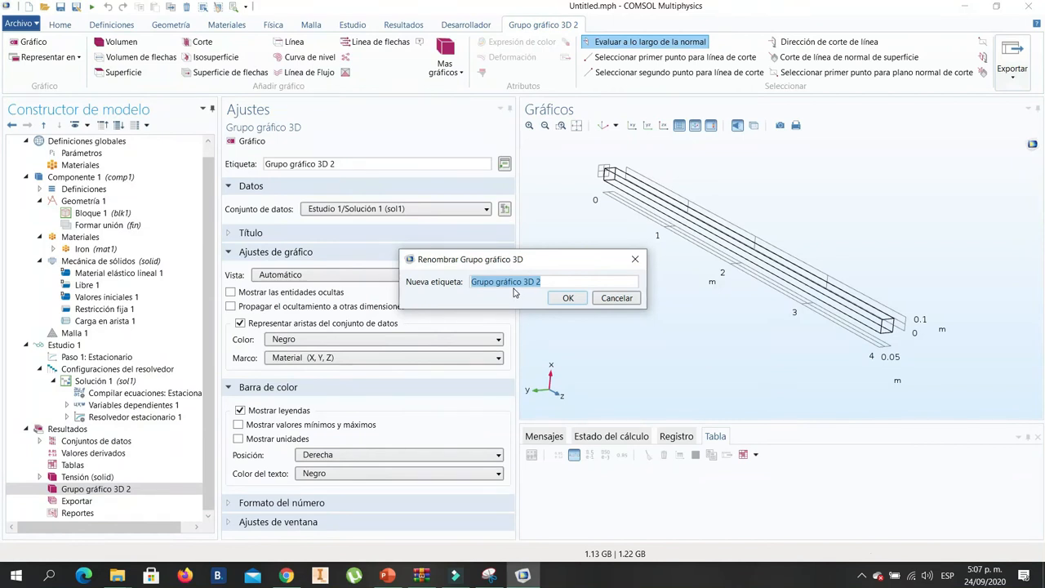
{"action": "type", "text": "desplazamiento"}
{"action": "left_click", "coordinate": [563, 298]}
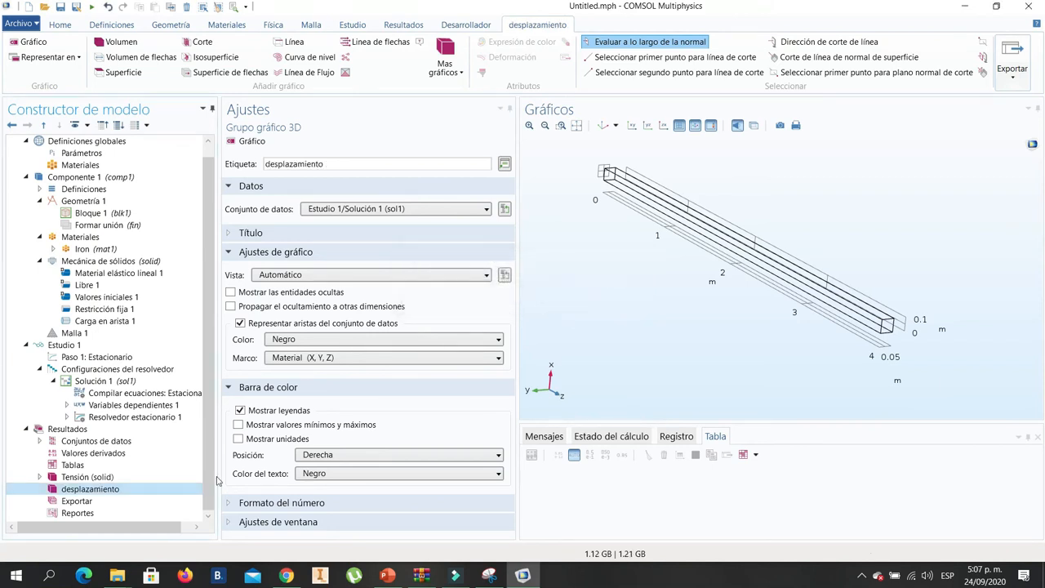
- Add a surface plot to the desplazamiento group and give it a deformation attribute
{"action": "left_click", "coordinate": [111, 490]}
{"action": "right_click", "coordinate": [112, 490]}
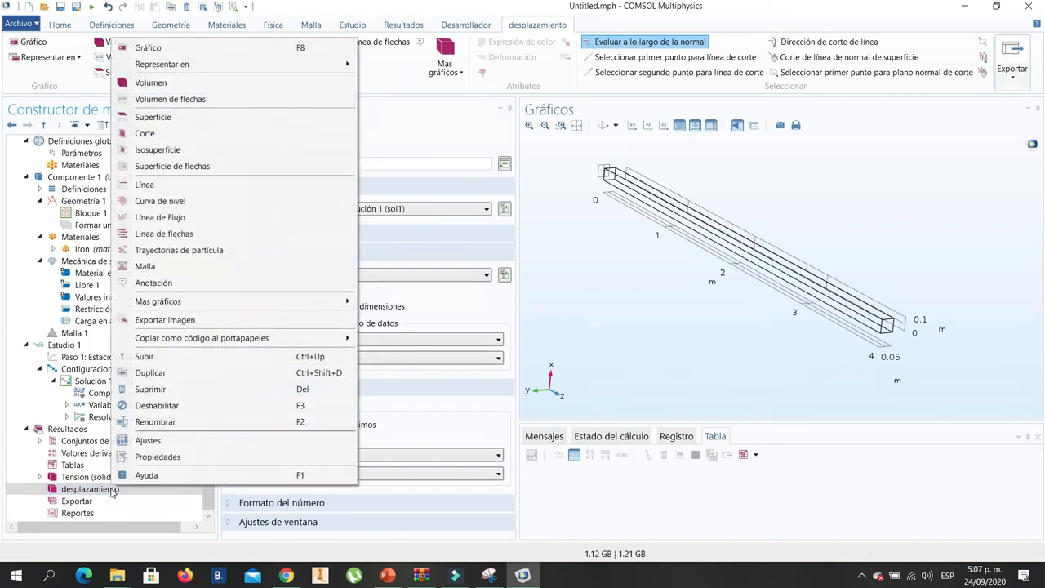
{"action": "left_click", "coordinate": [151, 117]}
{"action": "left_click", "coordinate": [112, 501]}
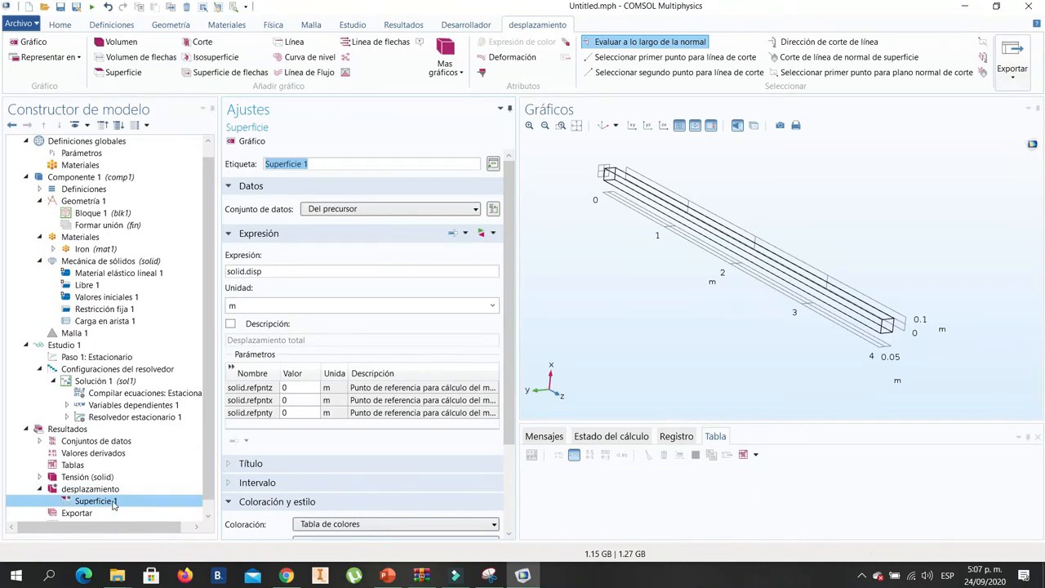
{"action": "right_click", "coordinate": [104, 502]}
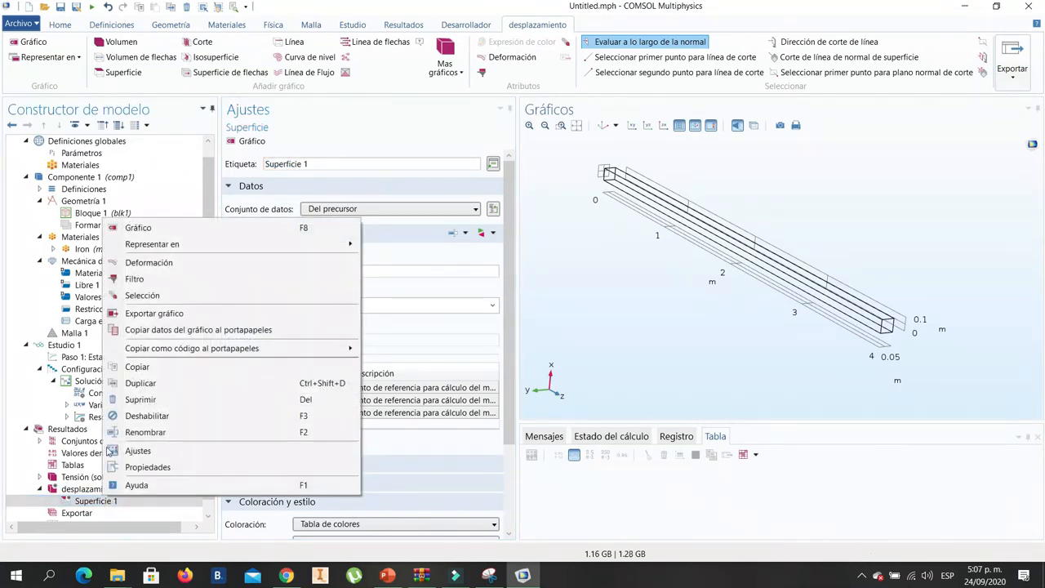
{"action": "left_click", "coordinate": [150, 266]}
{"action": "scroll", "coordinate": [143, 461], "scroll_direction": "down", "scroll_amount": 1}
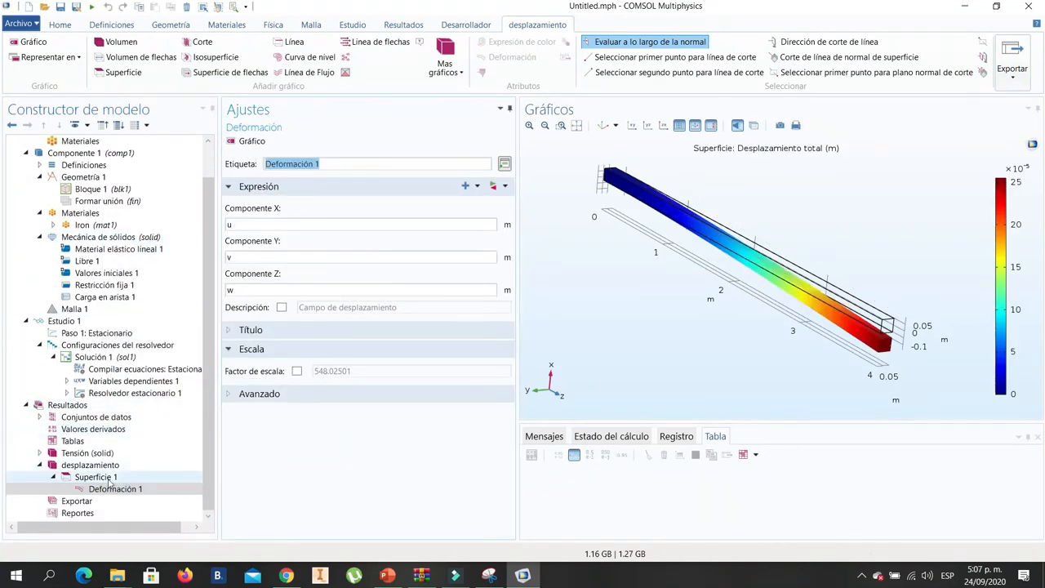
- Set the expression of Superficie 1 to the Mecánica de sólidos total displacement, solid.disp
{"action": "left_click", "coordinate": [144, 477]}
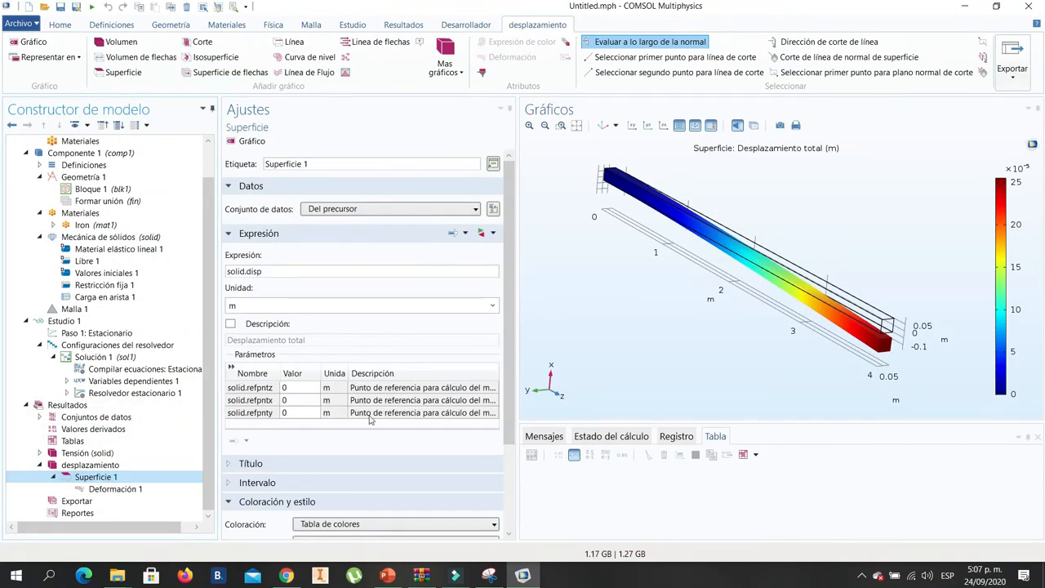
{"action": "left_click", "coordinate": [266, 271]}
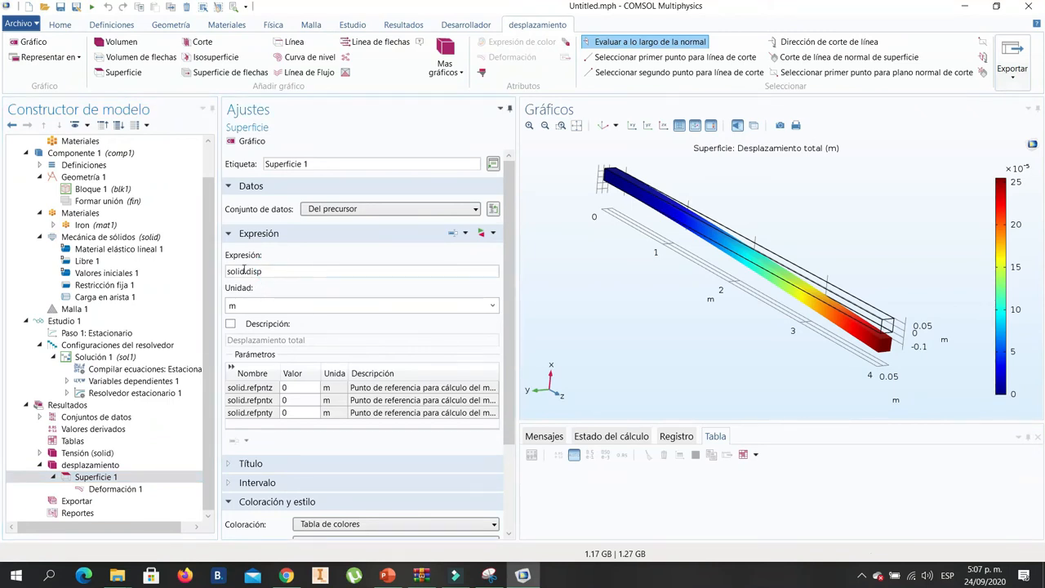
{"action": "left_click_drag", "start_coordinate": [279, 272], "coordinate": [219, 271]}
{"action": "left_click", "coordinate": [486, 235]}
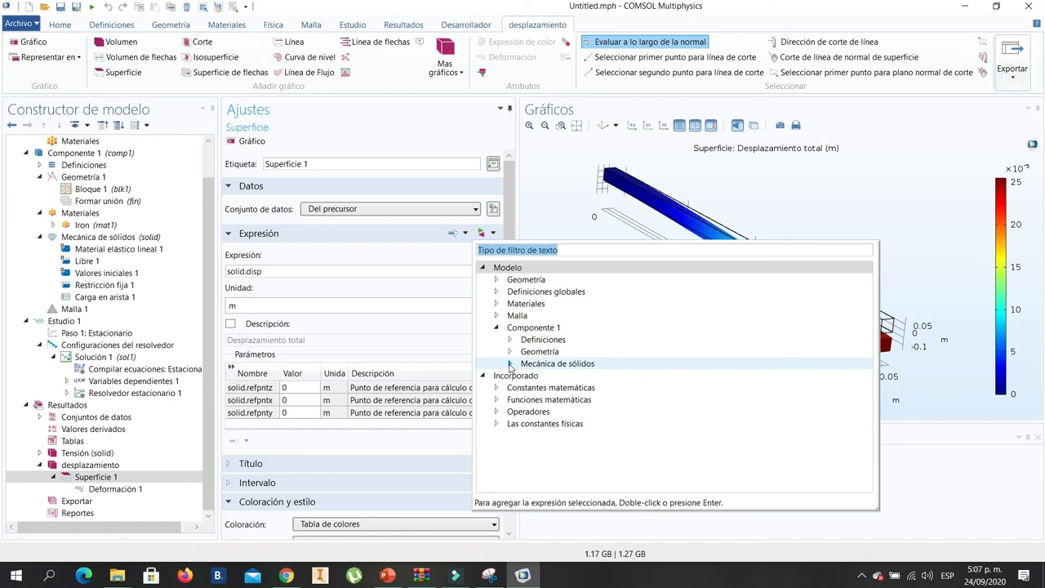
{"action": "double_click", "coordinate": [582, 364]}
{"action": "scroll", "coordinate": [612, 358], "scroll_direction": "down", "scroll_amount": 2}
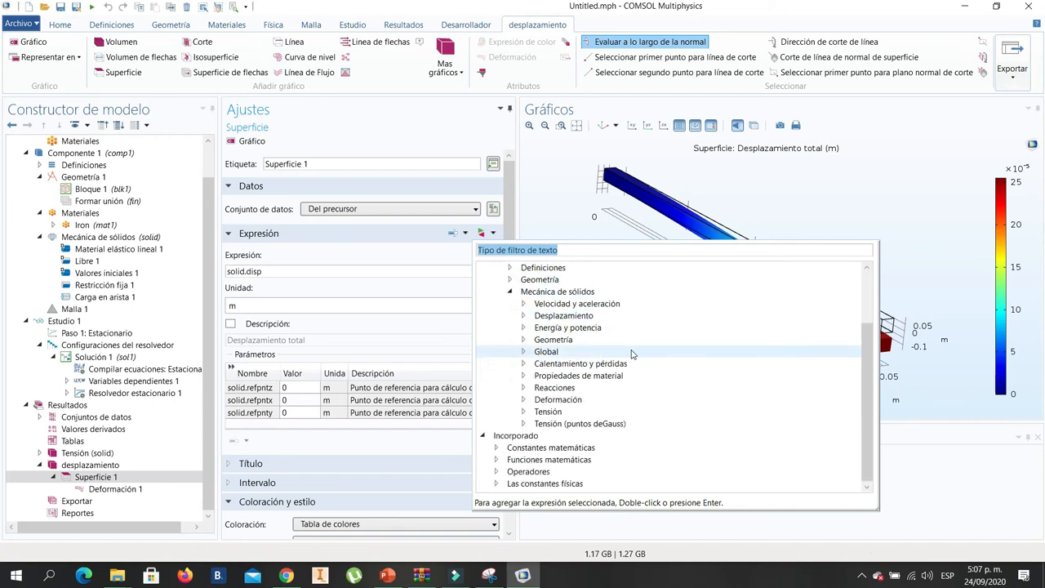
{"action": "left_click", "coordinate": [523, 316]}
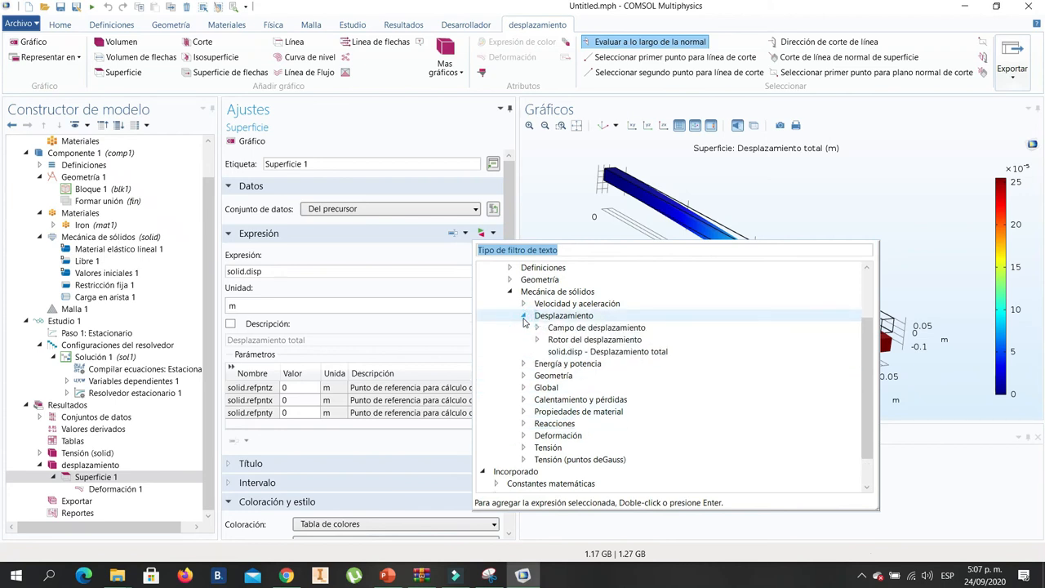
{"action": "double_click", "coordinate": [624, 352]}
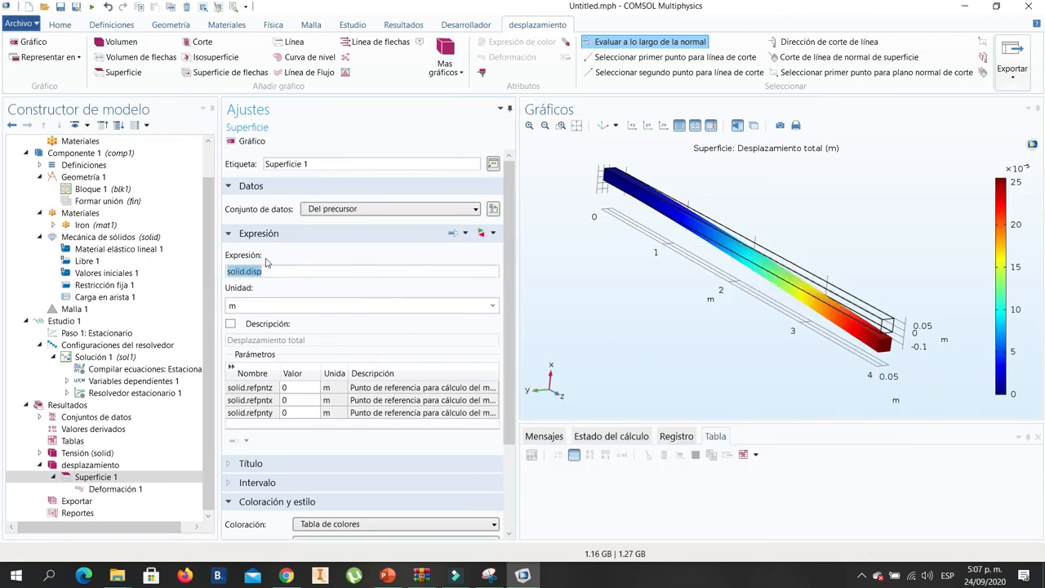
- Set the unit of Superficie 1 to mm and replot the total displacement
{"action": "left_click", "coordinate": [493, 306]}
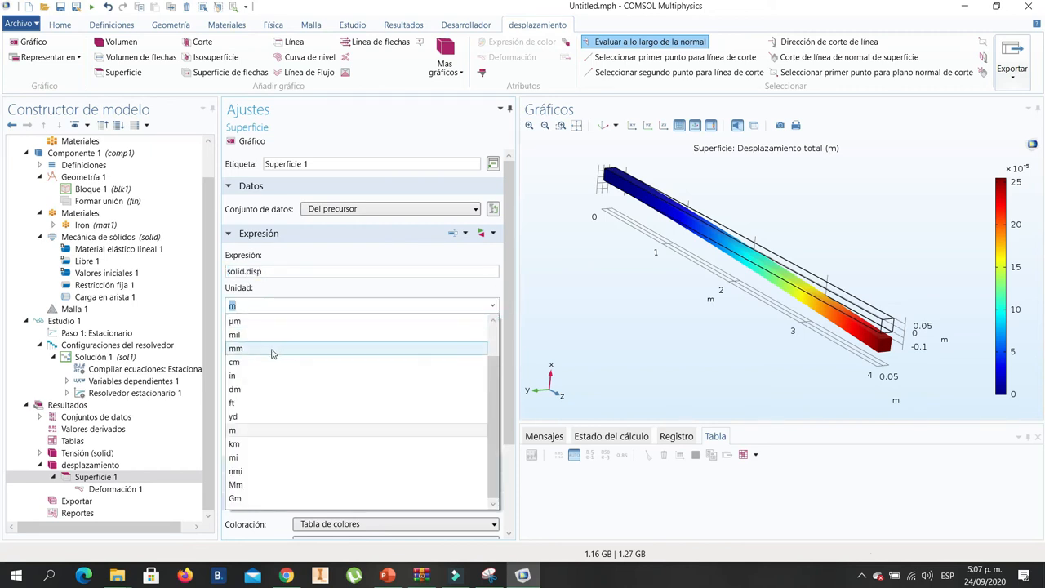
{"action": "left_click", "coordinate": [273, 350]}
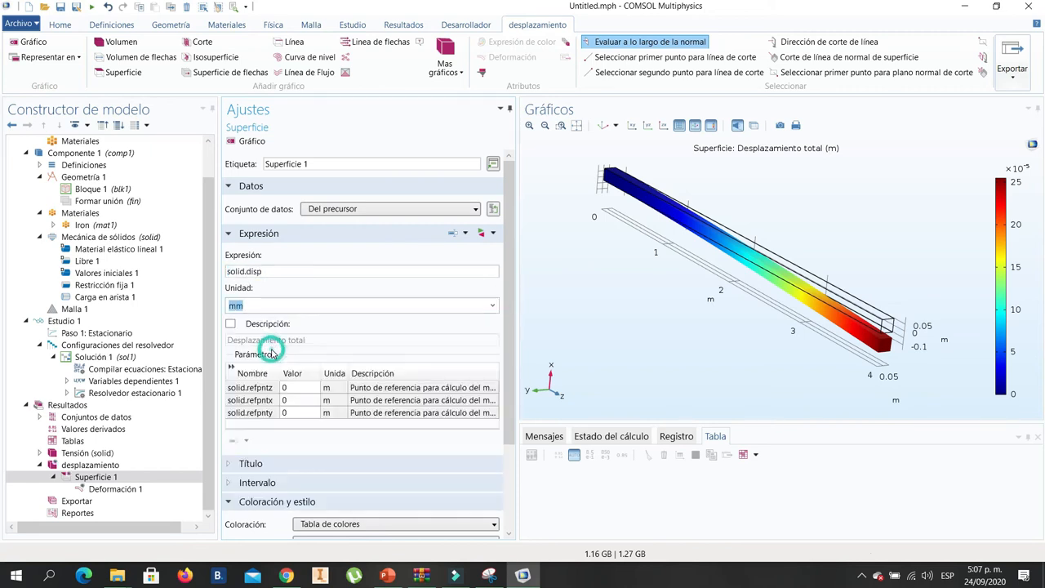
{"action": "left_click", "coordinate": [249, 142]}
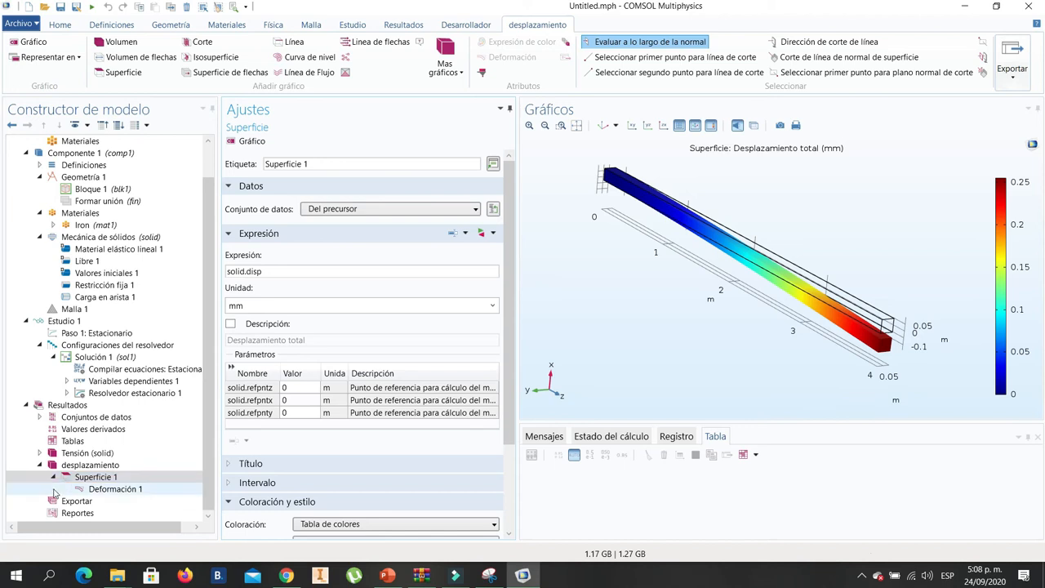
- Delete Deformación 1 from Superficie 1 and add a deformation attribute to that surface plot again
{"action": "left_click", "coordinate": [90, 479]}
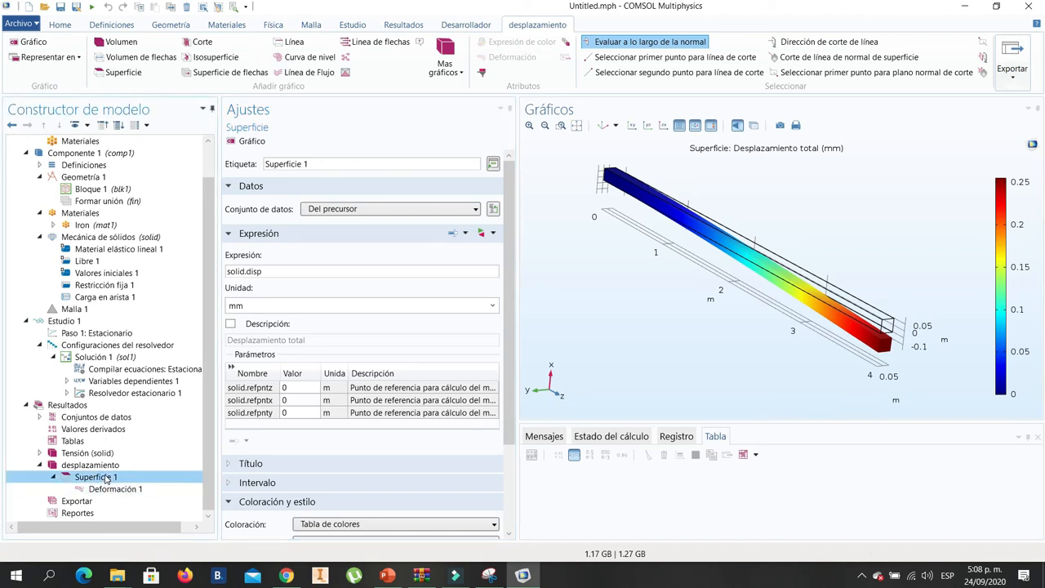
{"action": "right_click", "coordinate": [106, 480]}
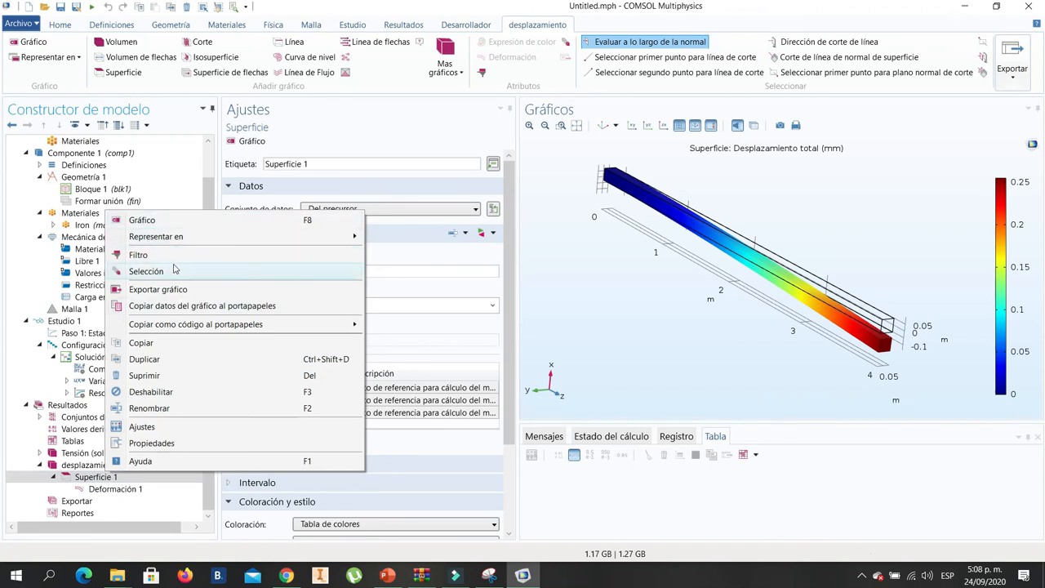
{"action": "left_click", "coordinate": [117, 488]}
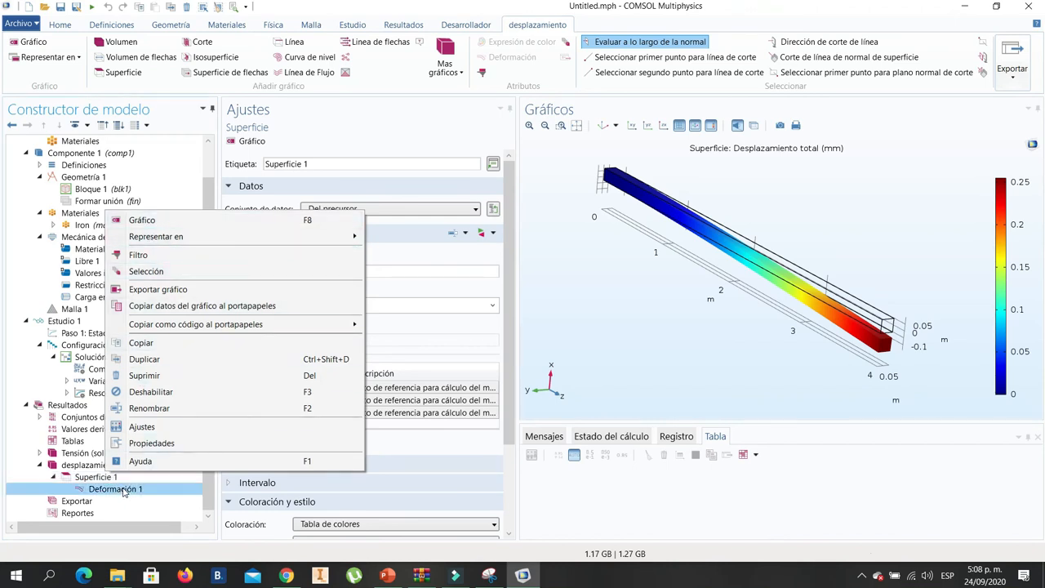
{"action": "right_click", "coordinate": [118, 481]}
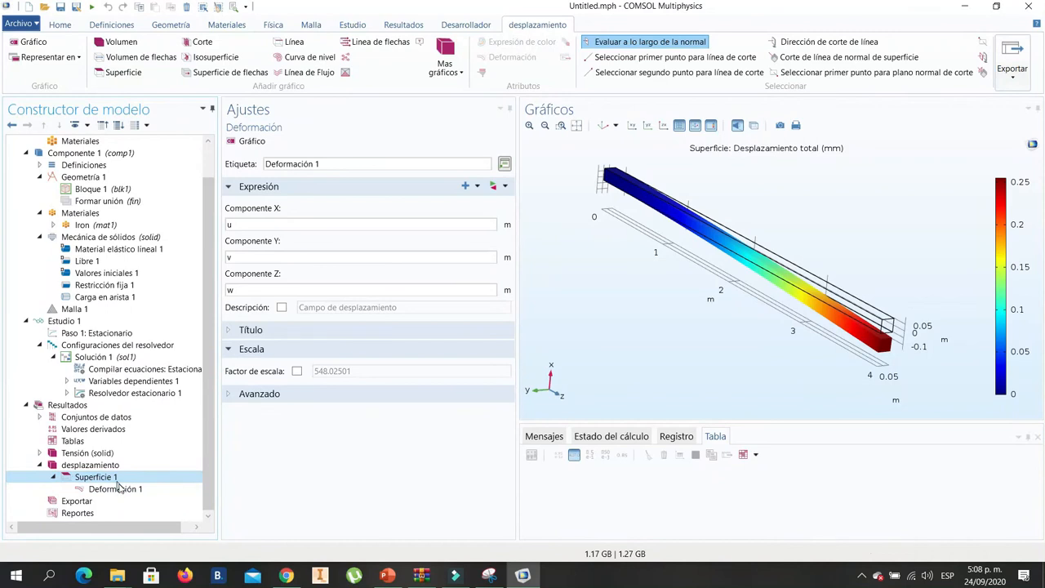
{"action": "left_click", "coordinate": [120, 490]}
{"action": "right_click", "coordinate": [121, 488]}
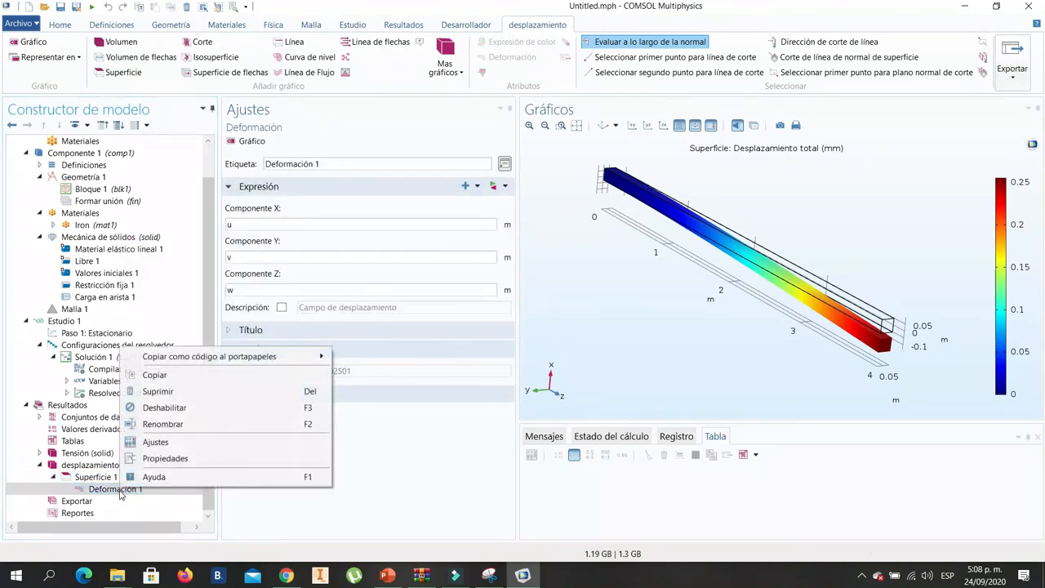
{"action": "left_click", "coordinate": [167, 391]}
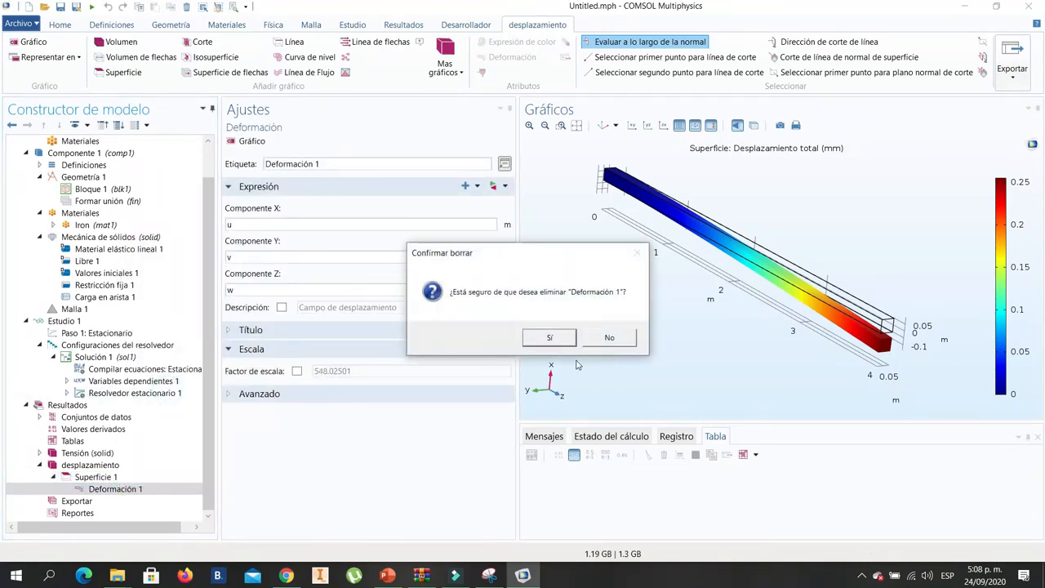
{"action": "left_click", "coordinate": [558, 343]}
{"action": "mouse_move", "coordinate": [795, 354]}
{"action": "left_mouse_down"}
{"action": "mouse_move", "coordinate": [785, 360]}
{"action": "mouse_move", "coordinate": [797, 359]}
{"action": "left_mouse_up"}
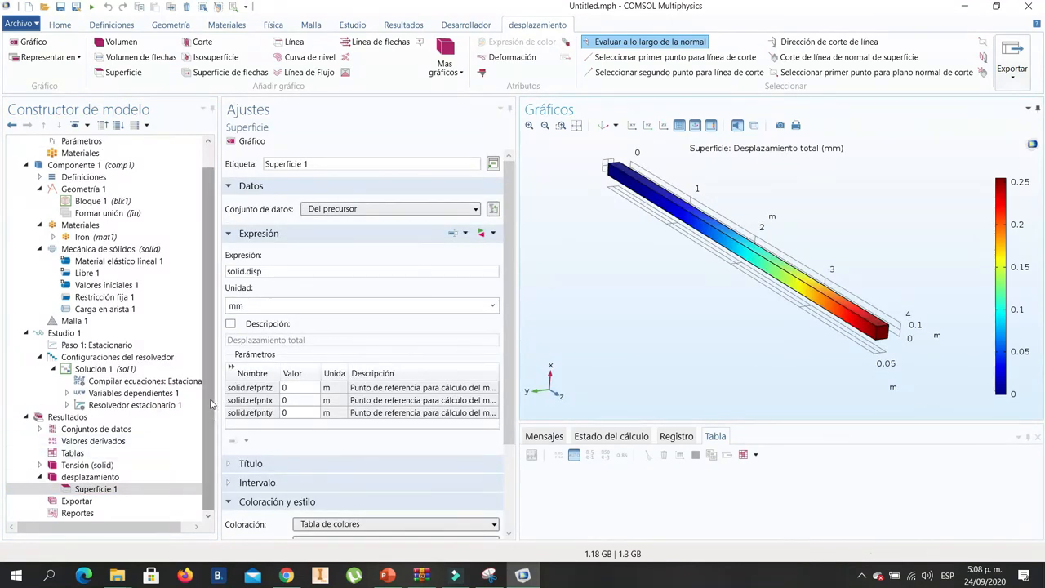
{"action": "right_click", "coordinate": [94, 490]}
{"action": "left_click", "coordinate": [136, 248]}
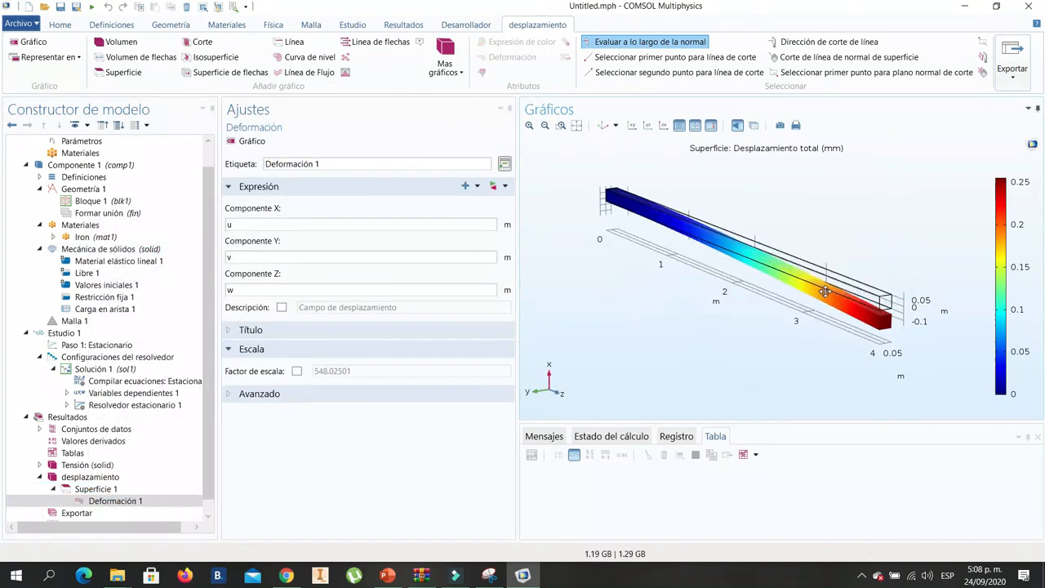
- Enable the manual scale factor of Deformación 1, set it to 100 and replot the deformed beam
{"action": "left_click", "coordinate": [122, 501]}
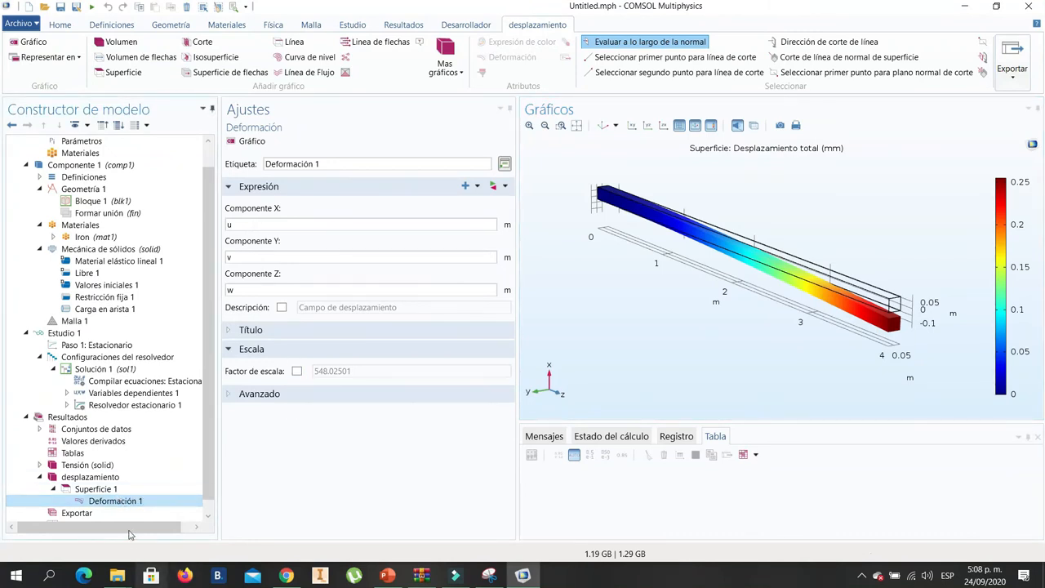
{"action": "left_click", "coordinate": [297, 372]}
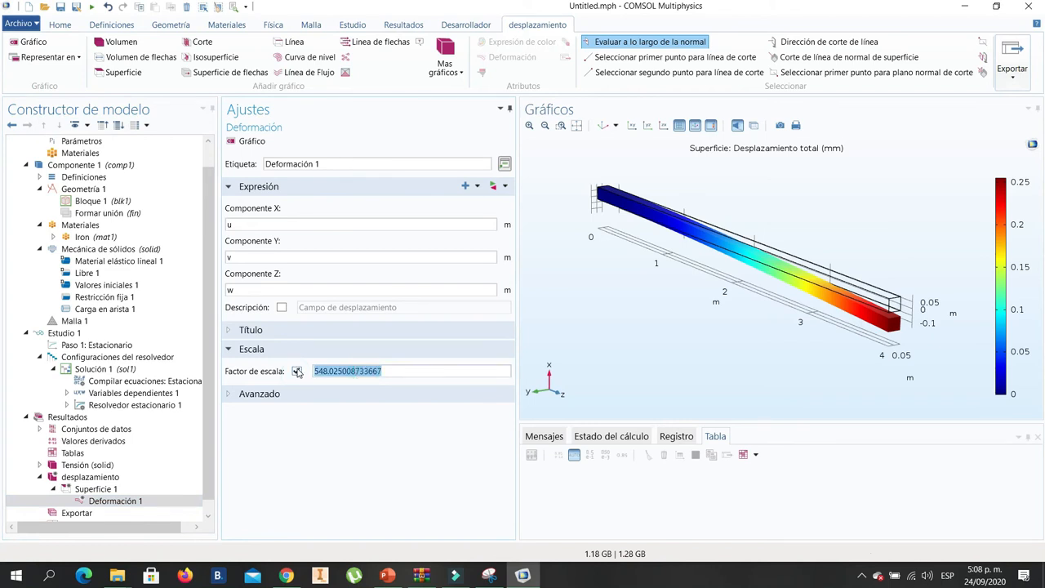
{"action": "type", "text": "100"}
{"action": "left_click", "coordinate": [251, 142]}
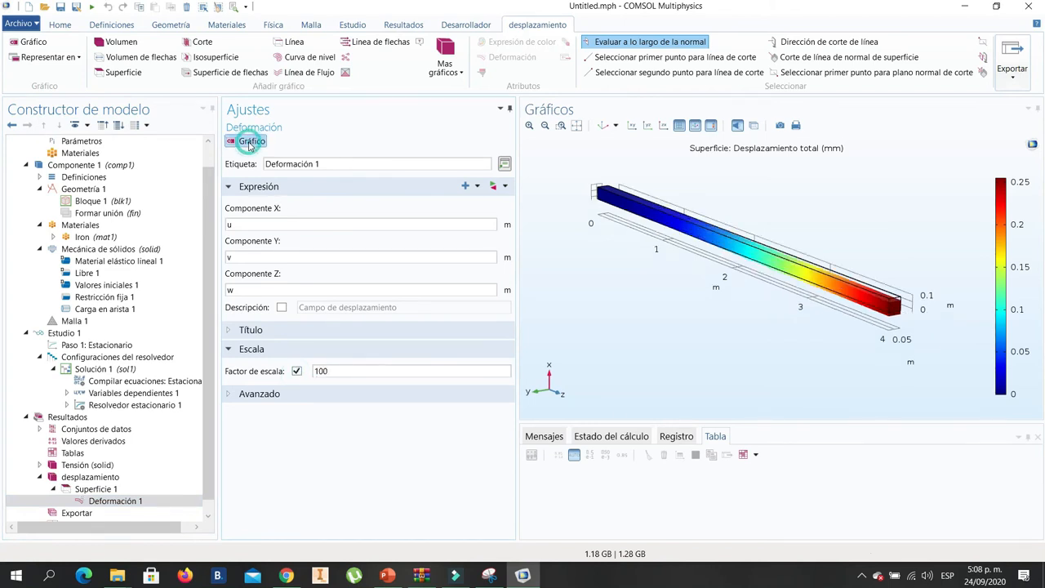
{"action": "mouse_move", "coordinate": [878, 282]}
{"action": "left_mouse_down"}
{"action": "mouse_move", "coordinate": [893, 282]}
{"action": "mouse_move", "coordinate": [875, 295]}
{"action": "left_mouse_up"}
- Raise the scale factor of Deformación 1 to 1000 and replot the deformed beam
{"action": "left_click", "coordinate": [344, 372]}
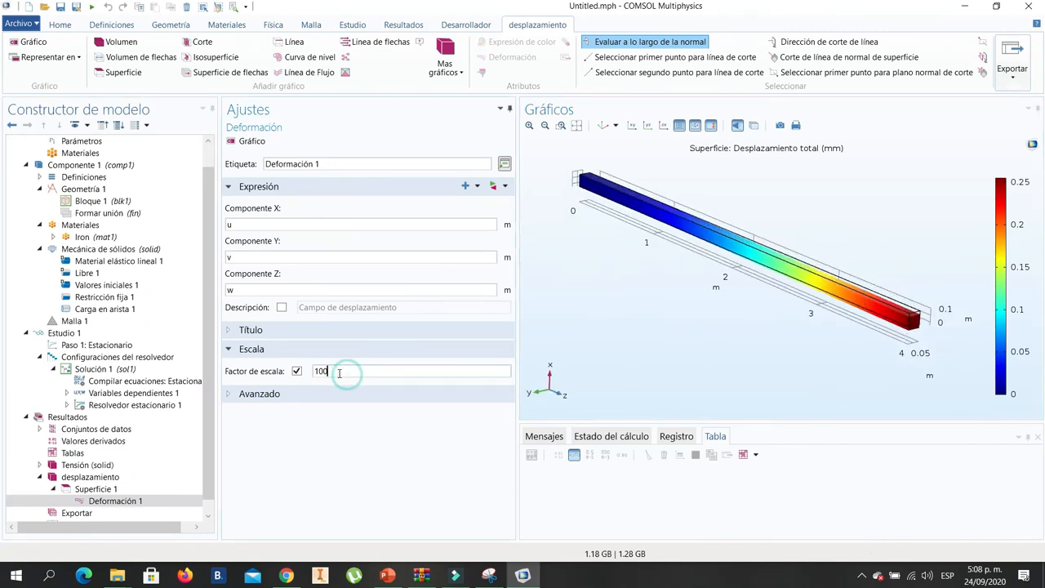
{"action": "type", "text": "0"}
{"action": "left_click", "coordinate": [250, 140]}
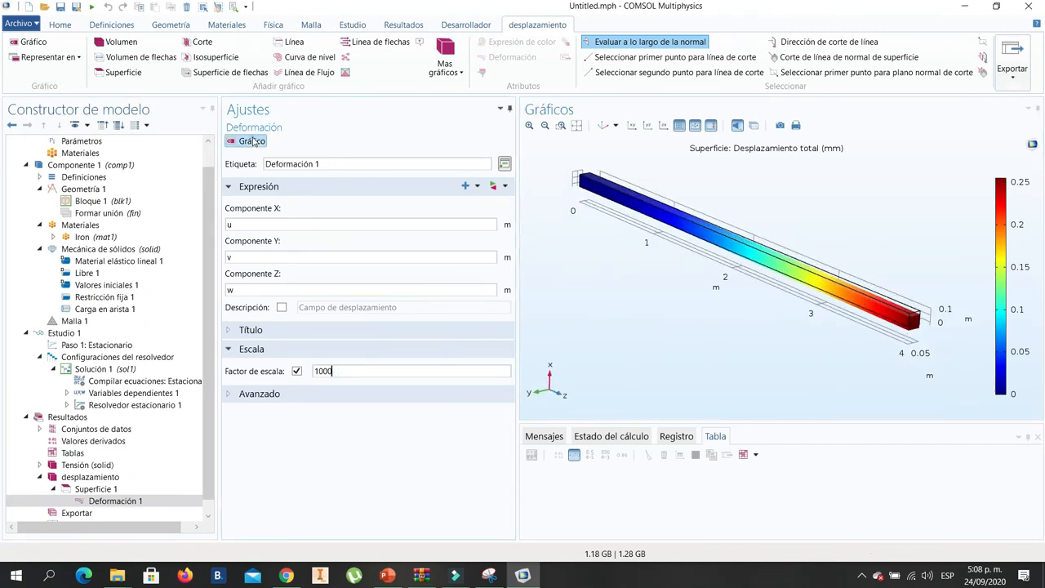
{"action": "left_click_drag", "start_coordinate": [849, 286], "coordinate": [900, 382]}
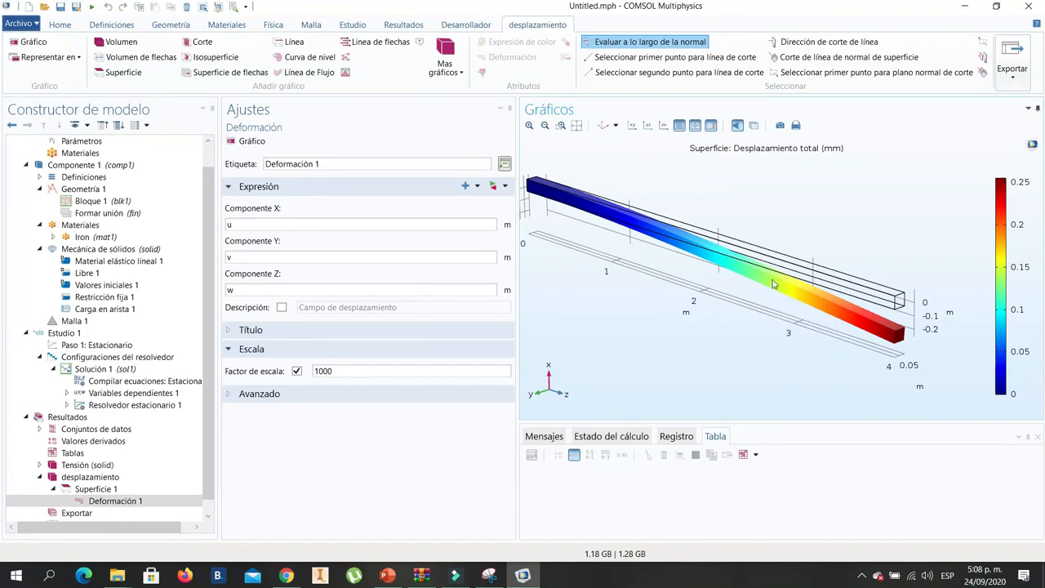
{"action": "right_click_drag", "start_coordinate": [773, 280], "coordinate": [819, 303]}
{"action": "right_click_drag", "start_coordinate": [961, 371], "coordinate": [939, 350]}
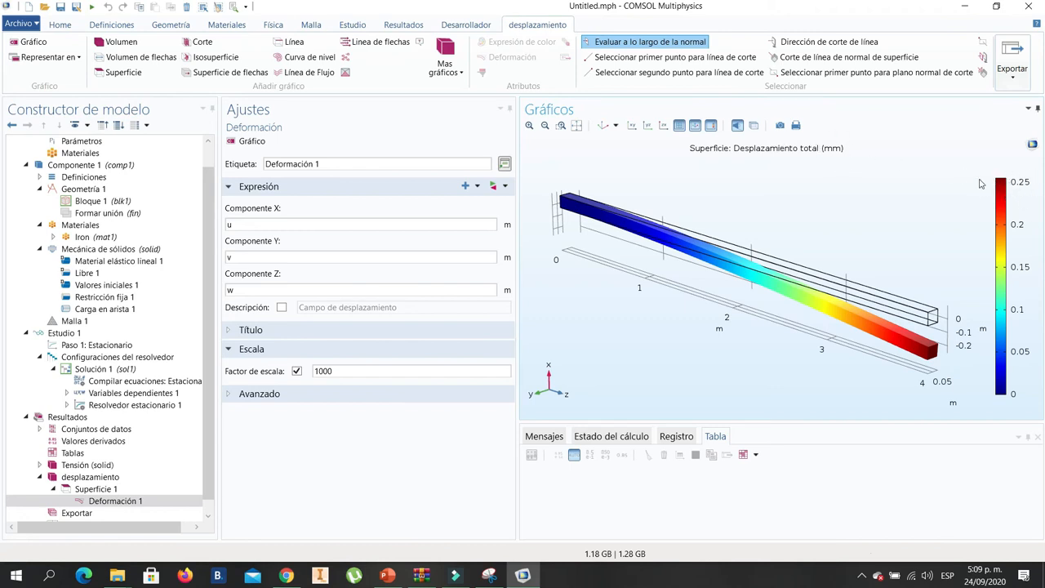
- Switch to PowerPoint to compare the plotted displacement with the analytical beam deflection, and return to COMSOL
{"action": "left_click", "coordinate": [398, 581]}
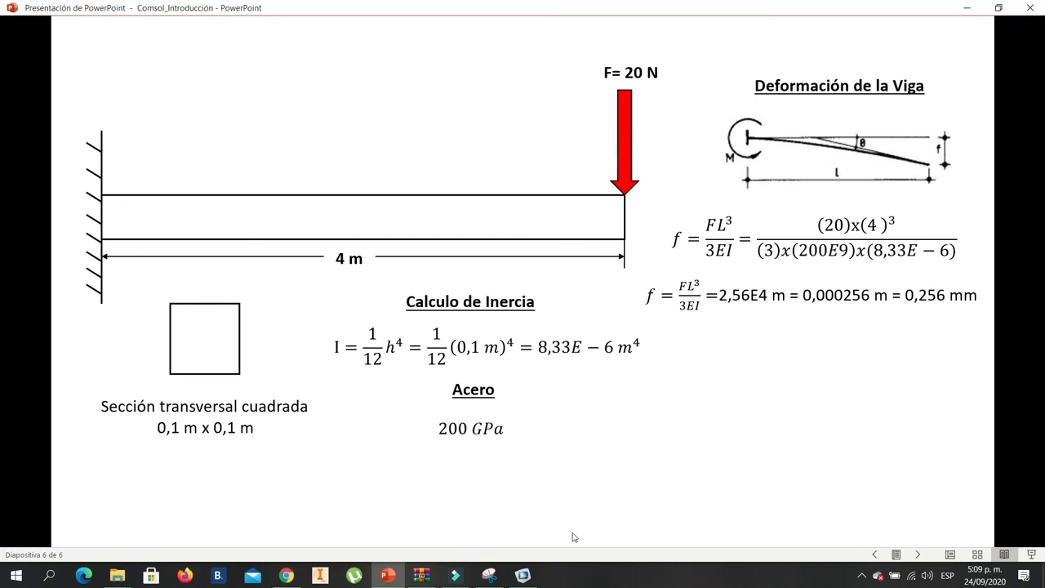
{"action": "left_click", "coordinate": [532, 577]}
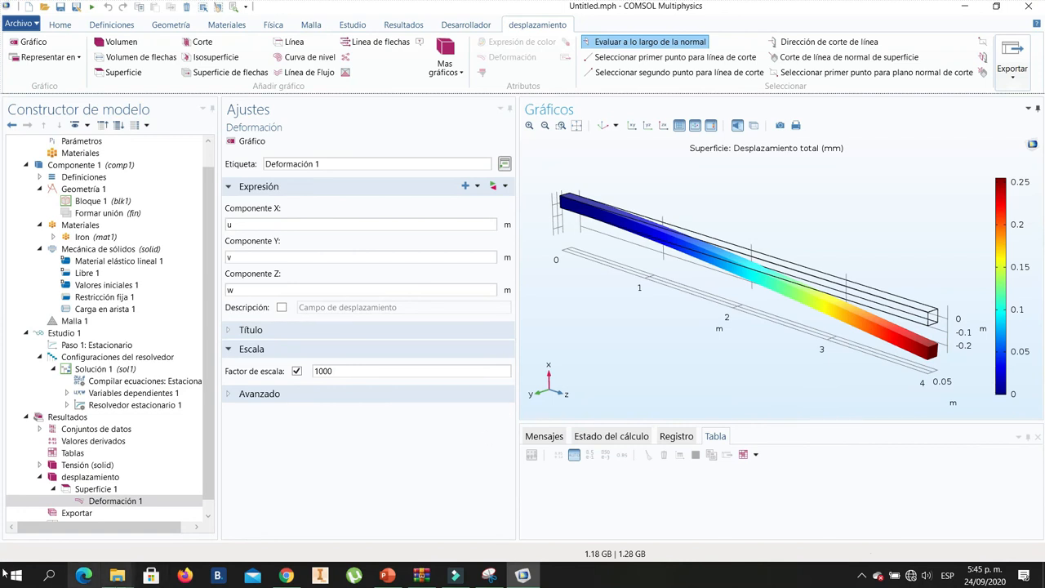
- Add a 1D plot group to the results
{"action": "left_click", "coordinate": [67, 417]}
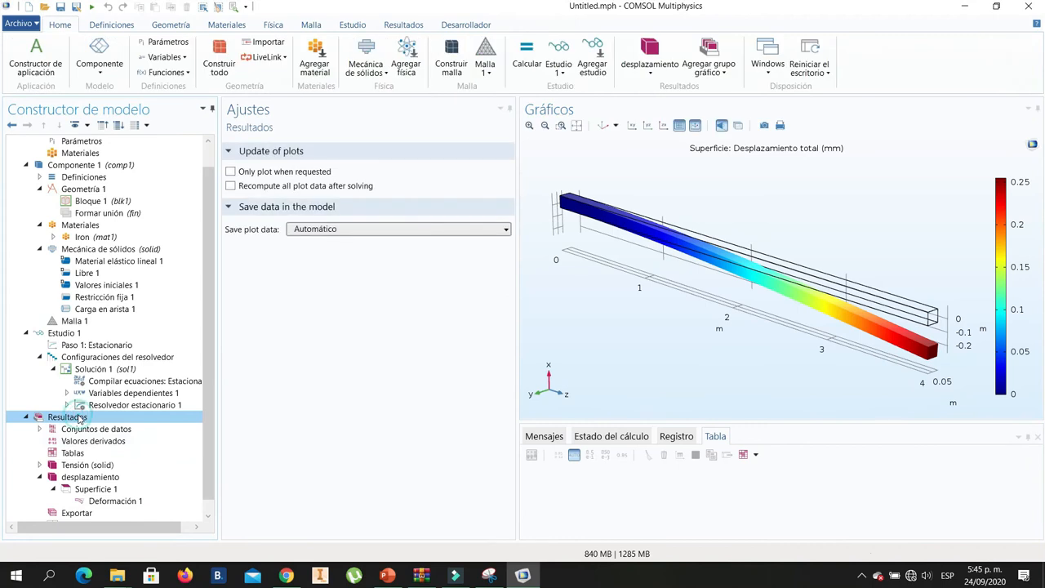
{"action": "right_click", "coordinate": [73, 418]}
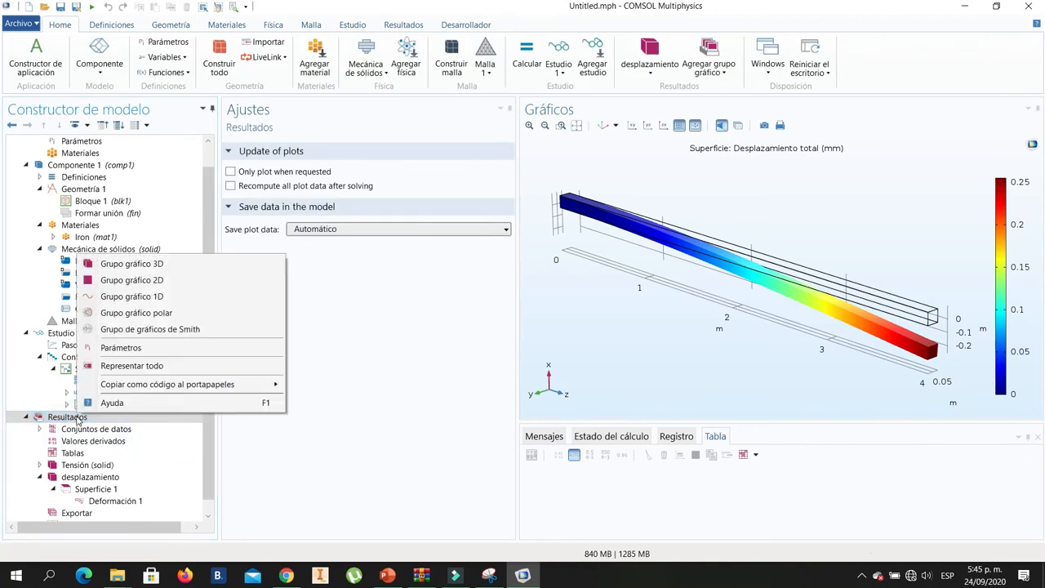
{"action": "left_click", "coordinate": [143, 297]}
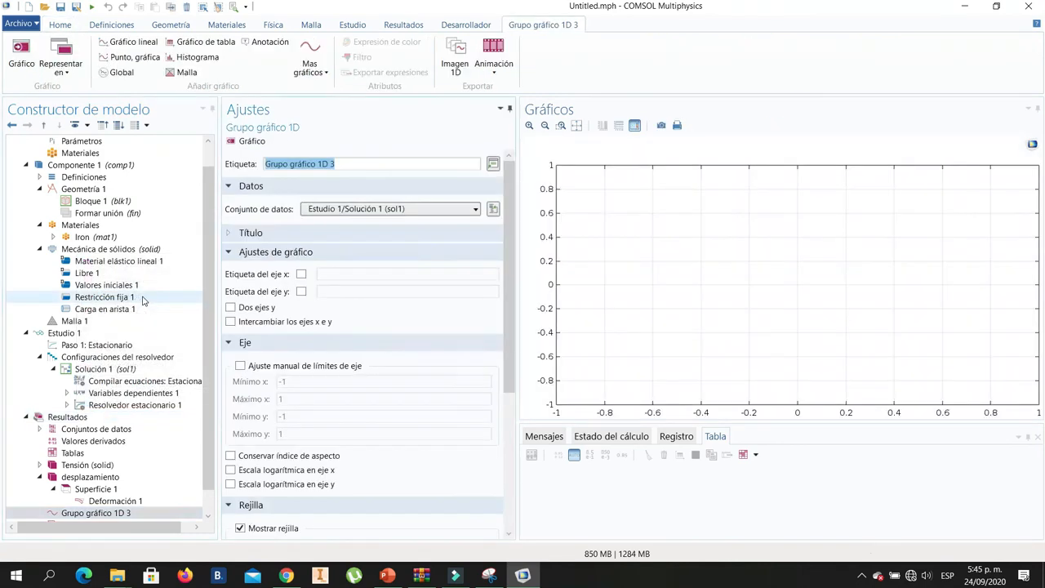
- Add a line graph to the 1D plot group and plot total displacement along the beam's long upper edge, edge 12
{"action": "scroll", "coordinate": [203, 392], "scroll_direction": "down", "scroll_amount": 1}
{"action": "left_click", "coordinate": [117, 490]}
{"action": "right_click", "coordinate": [117, 493]}
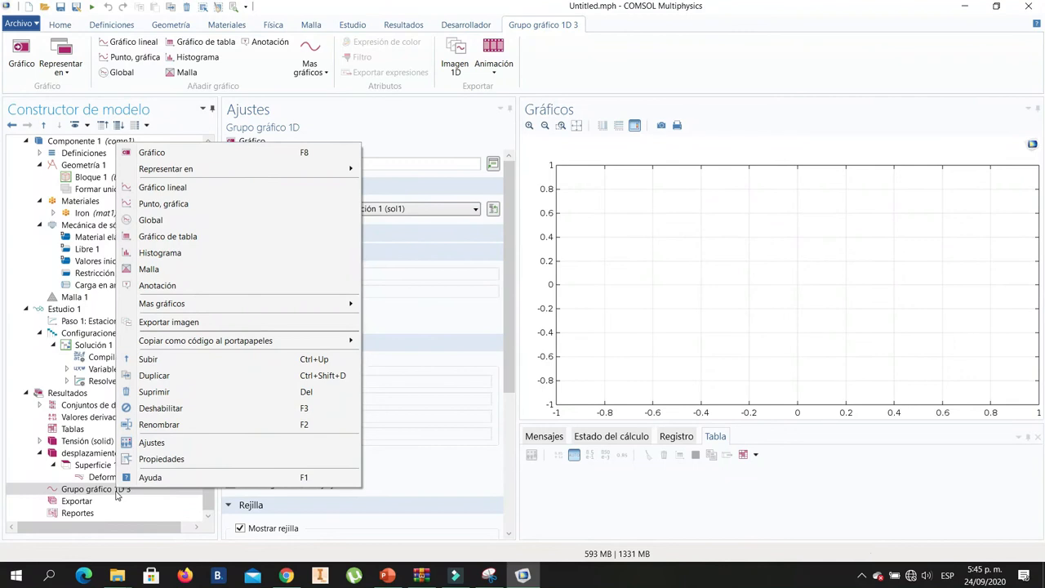
{"action": "left_click", "coordinate": [166, 188]}
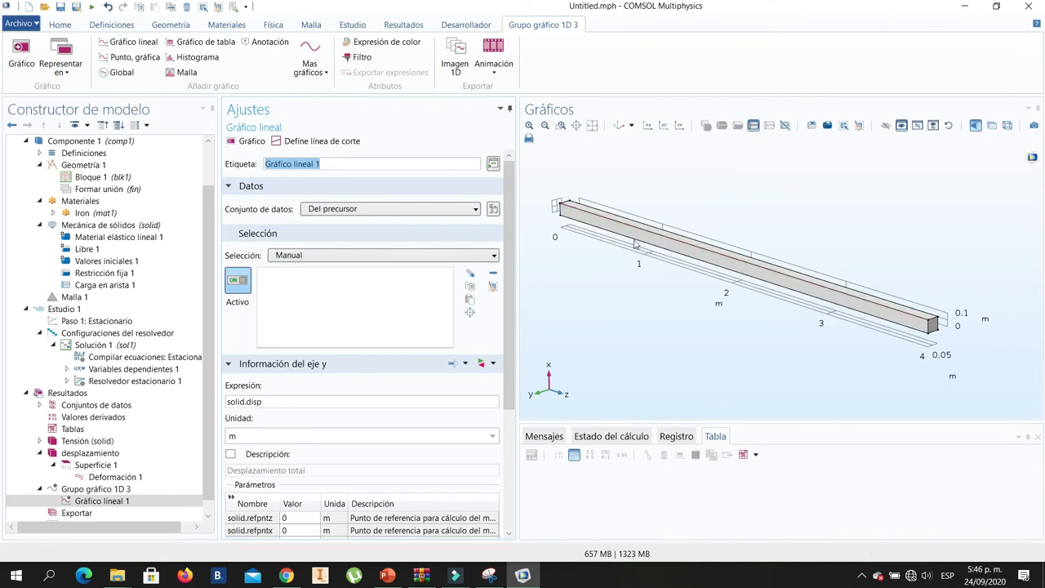
{"action": "left_click", "coordinate": [678, 246]}
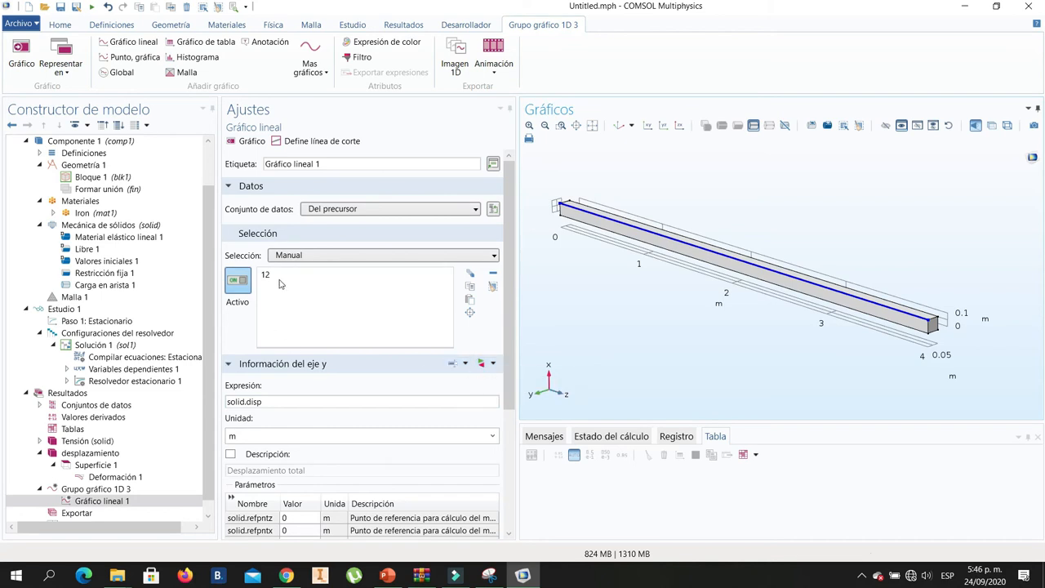
{"action": "left_click", "coordinate": [247, 141]}
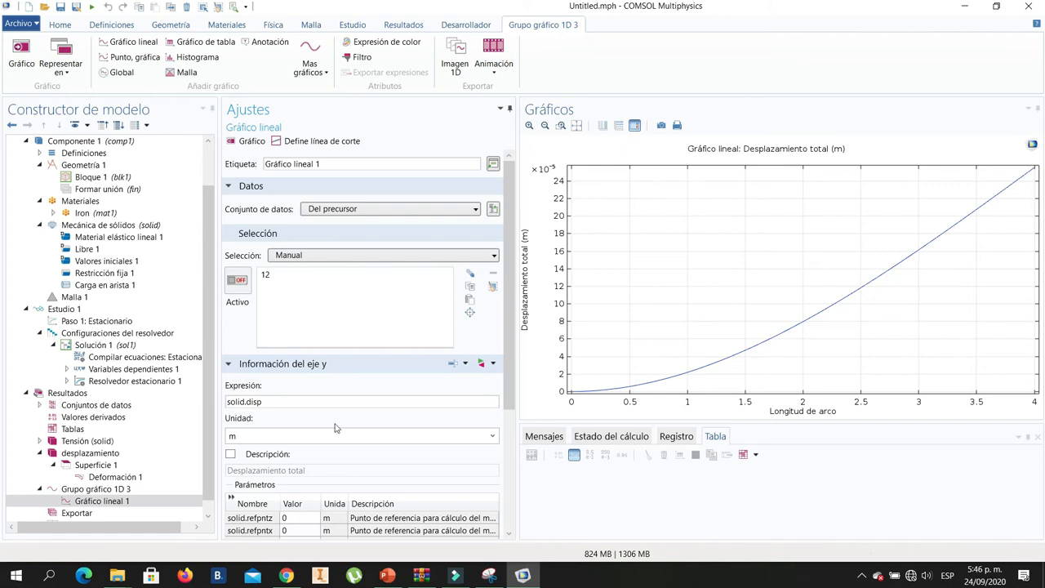
- Set the y-axis unit of Gráfico lineal 1 to mm and replot the displacement curve
{"action": "left_click_drag", "start_coordinate": [509, 373], "coordinate": [515, 430]}
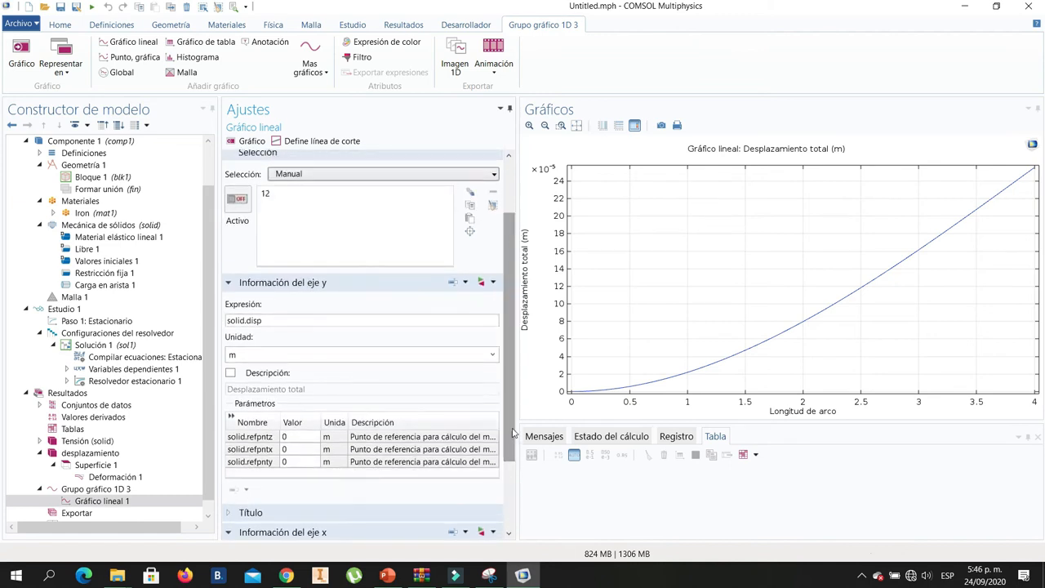
{"action": "left_click", "coordinate": [492, 358]}
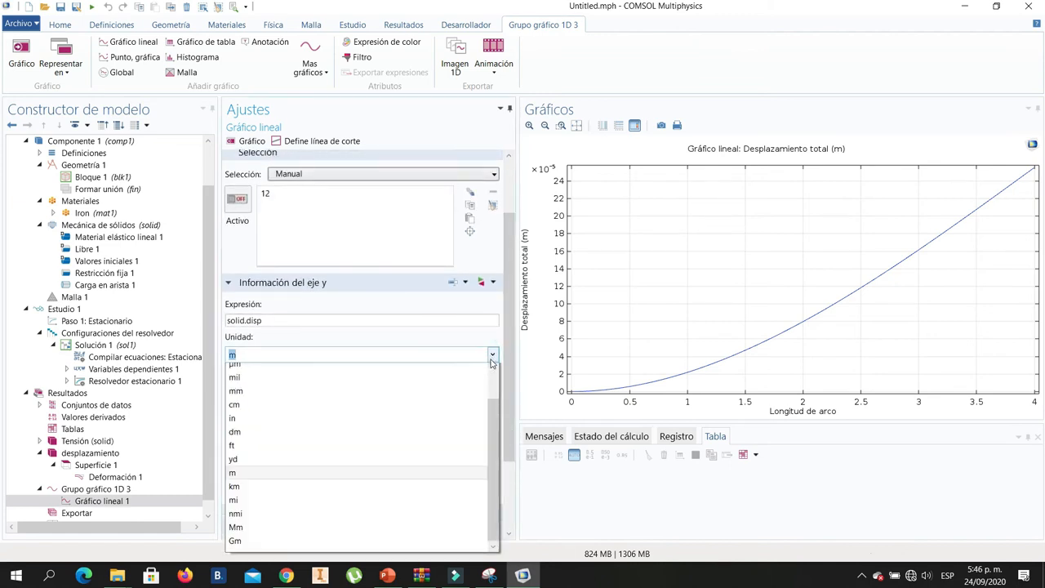
{"action": "left_click", "coordinate": [256, 399]}
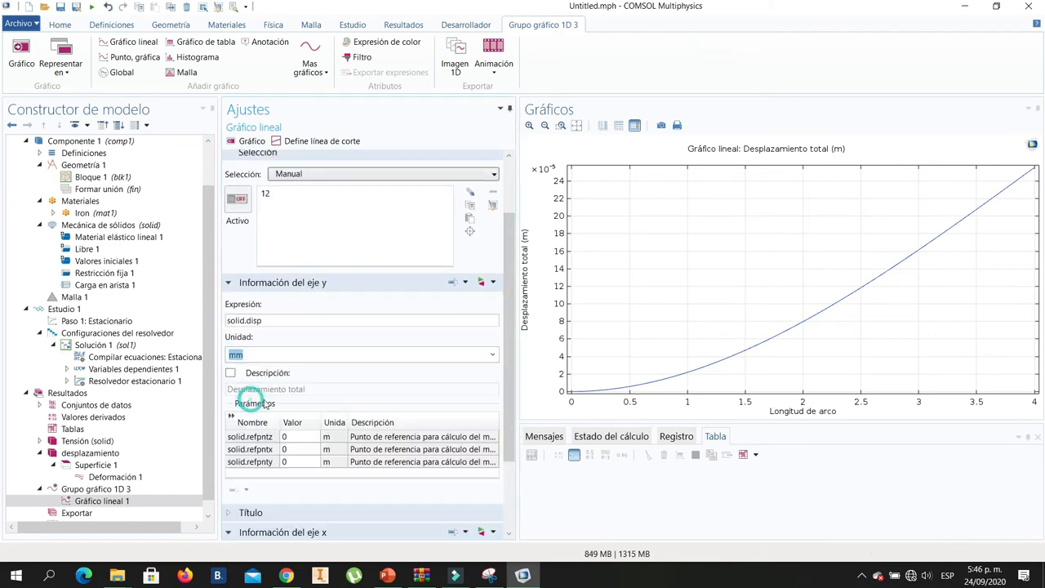
{"action": "left_click", "coordinate": [238, 140]}
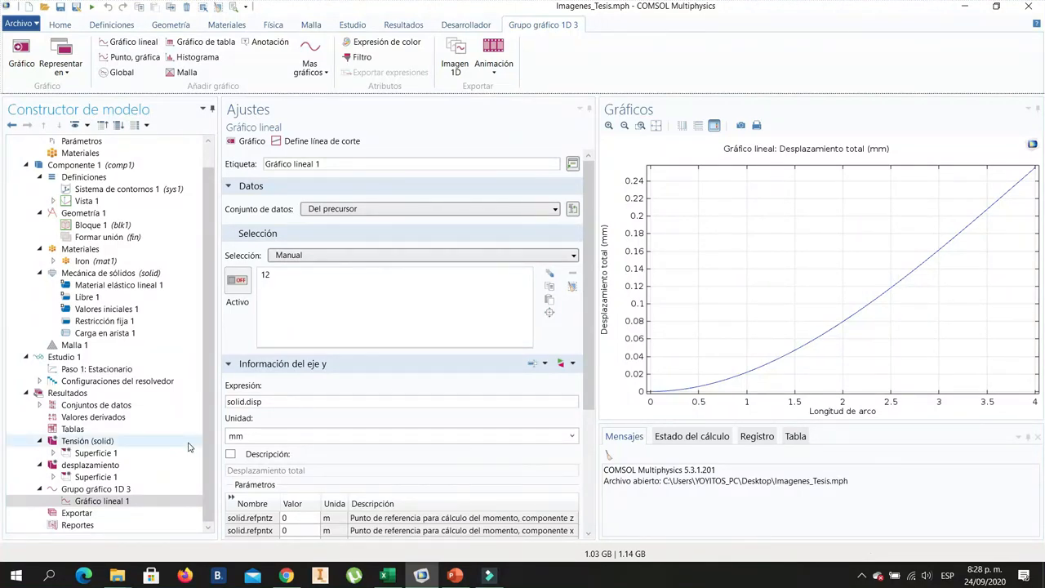
- Switch to PowerPoint to check the displacement curve against the hand-calculated beam deflection
{"action": "left_click", "coordinate": [456, 577]}
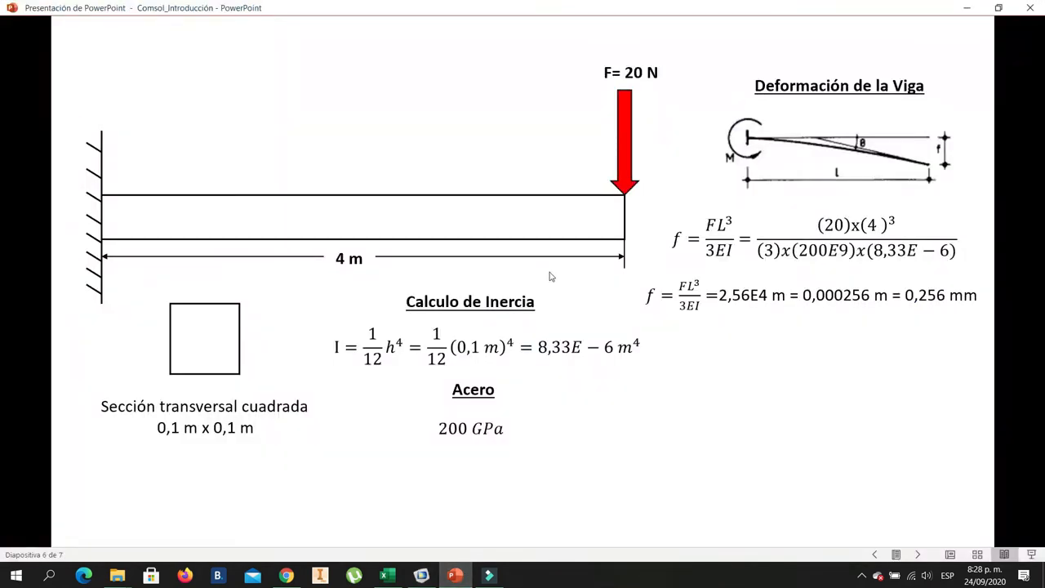
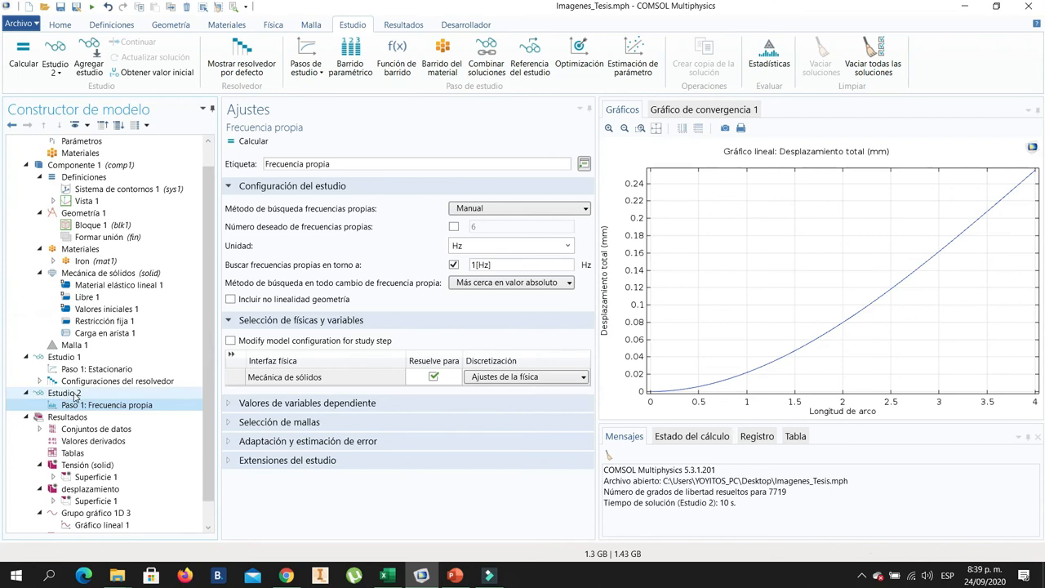
- Configure the eigenfrequency step of Estudio 2 for 6 desired frequencies in Hz, searching around 0, and compute the study
{"action": "left_click", "coordinate": [109, 406]}
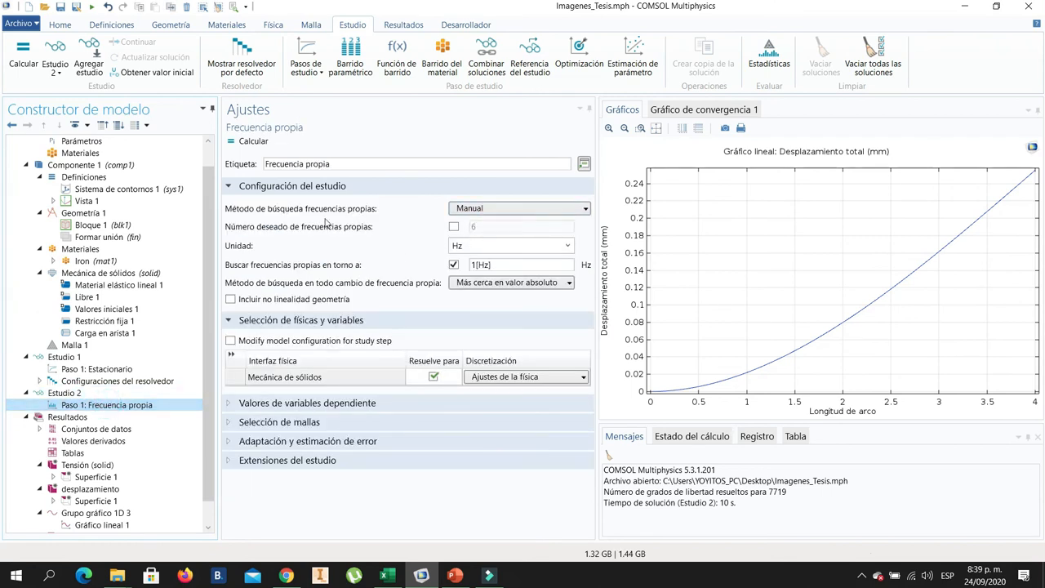
{"action": "left_click", "coordinate": [454, 226]}
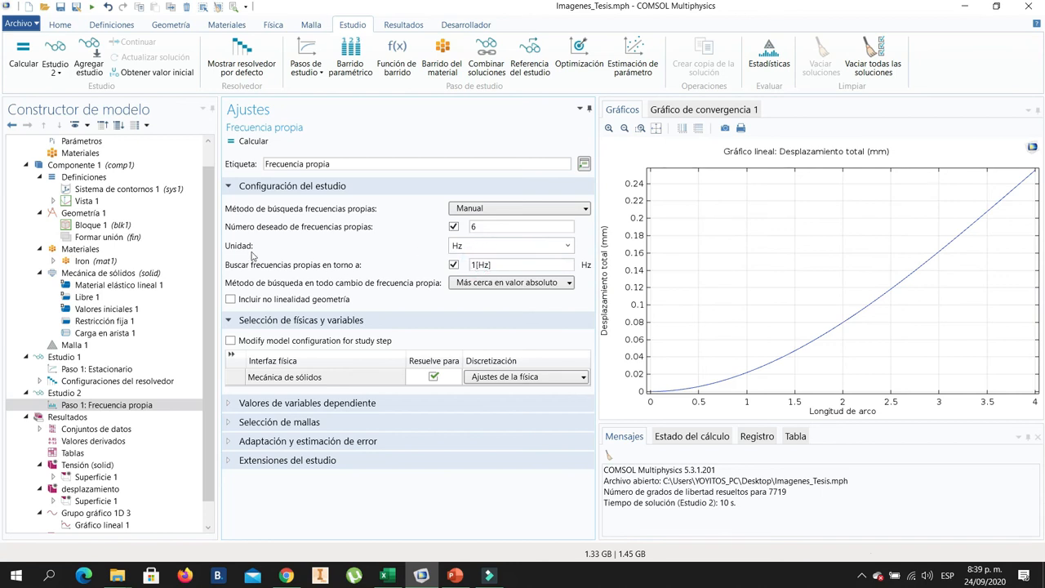
{"action": "left_click", "coordinate": [568, 245]}
{"action": "left_click", "coordinate": [465, 315]}
{"action": "left_click", "coordinate": [474, 264]}
{"action": "type", "text": "0"}
{"action": "left_click", "coordinate": [252, 142]}
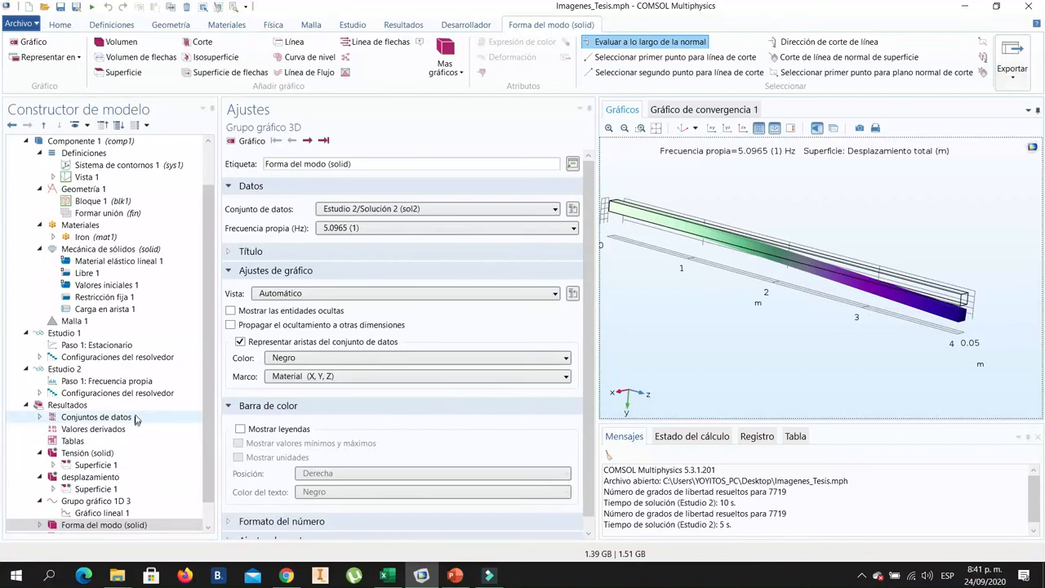
- Examine the settings of the Forma del modo (solid) plot group, its Superficie 1 plot and its Deformación node
{"action": "left_click_drag", "start_coordinate": [210, 378], "coordinate": [207, 417]}
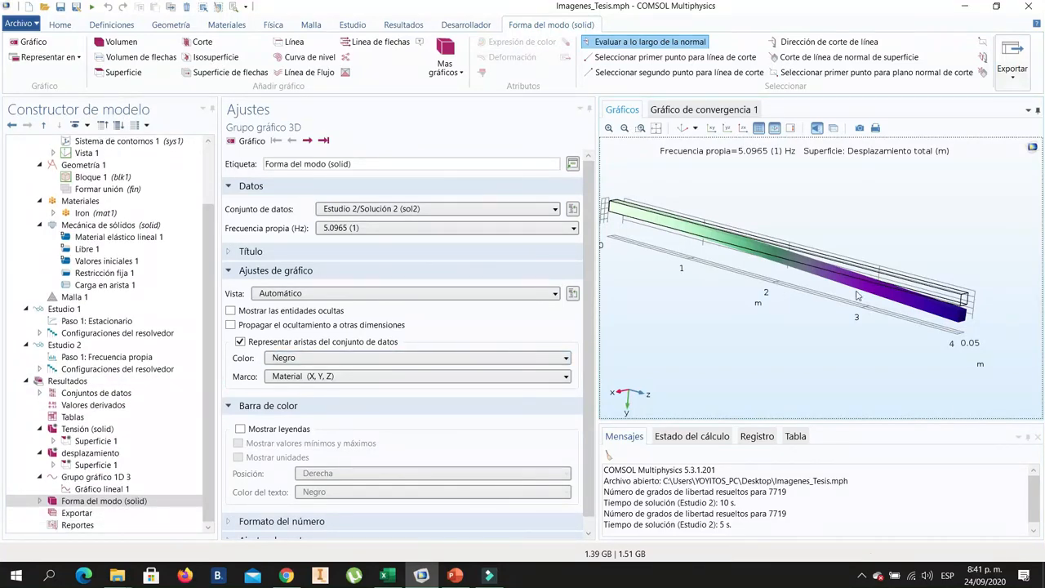
{"action": "left_click", "coordinate": [90, 501]}
{"action": "left_click", "coordinate": [40, 501]}
{"action": "scroll", "coordinate": [13, 475], "scroll_direction": "down", "scroll_amount": 1}
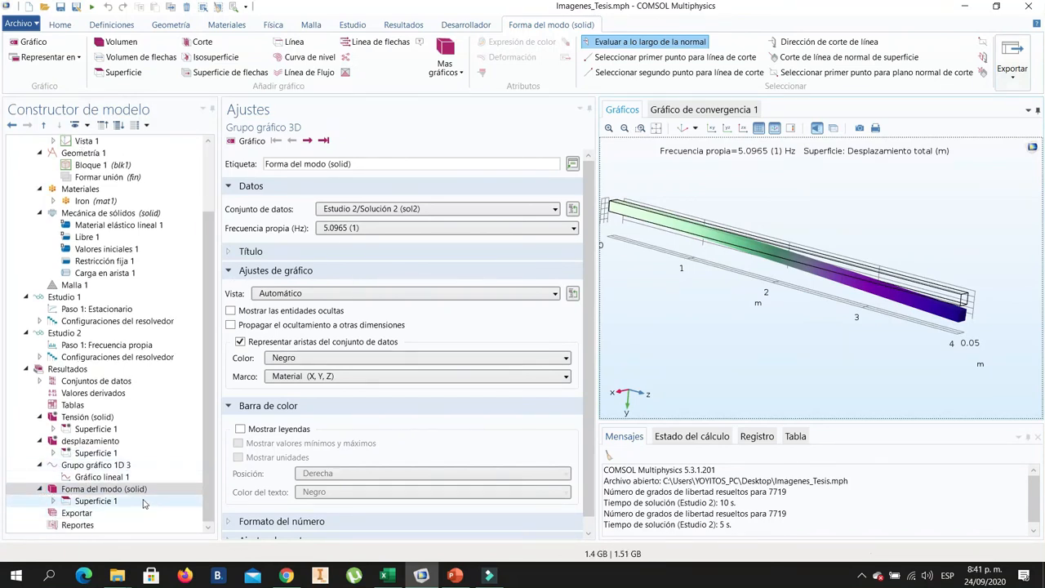
{"action": "left_click", "coordinate": [84, 492]}
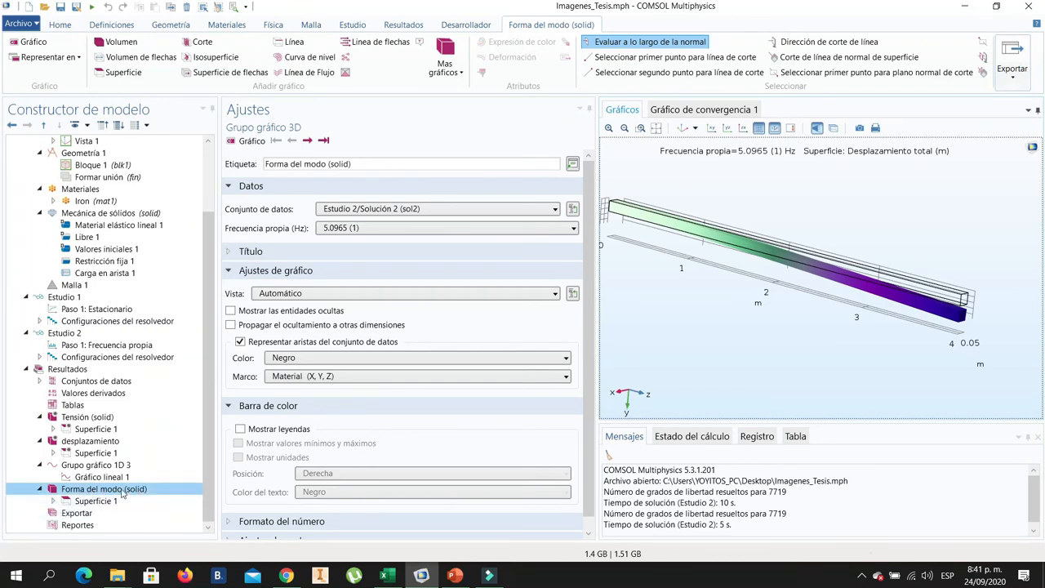
{"action": "left_click", "coordinate": [54, 501]}
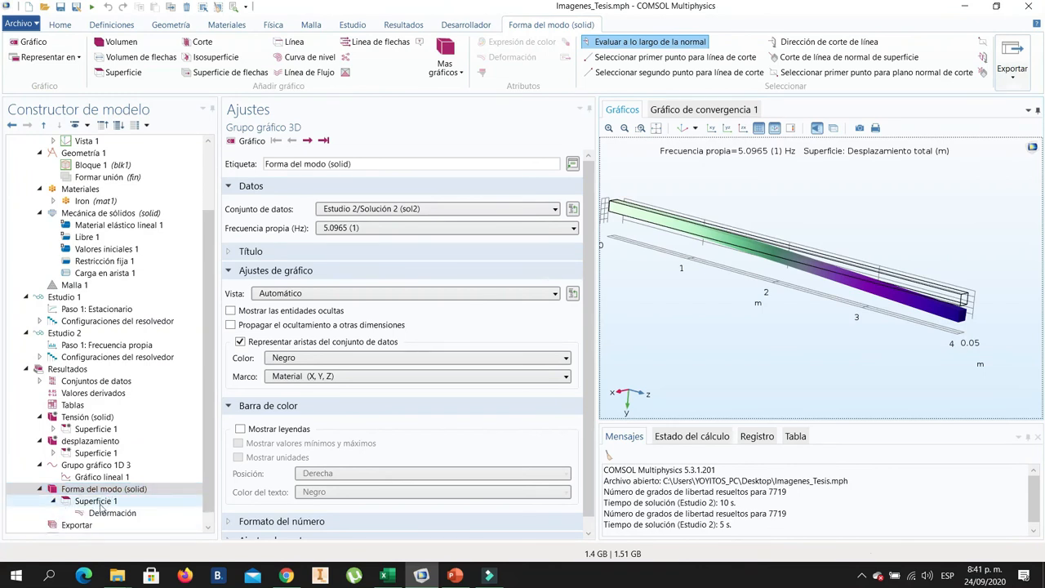
{"action": "left_click", "coordinate": [108, 502]}
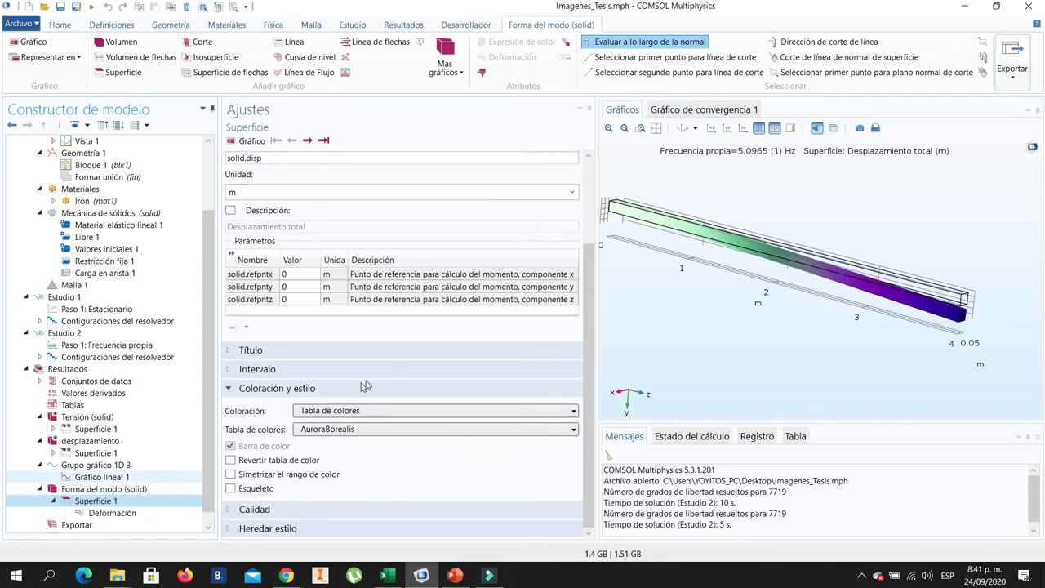
{"action": "left_click", "coordinate": [109, 501]}
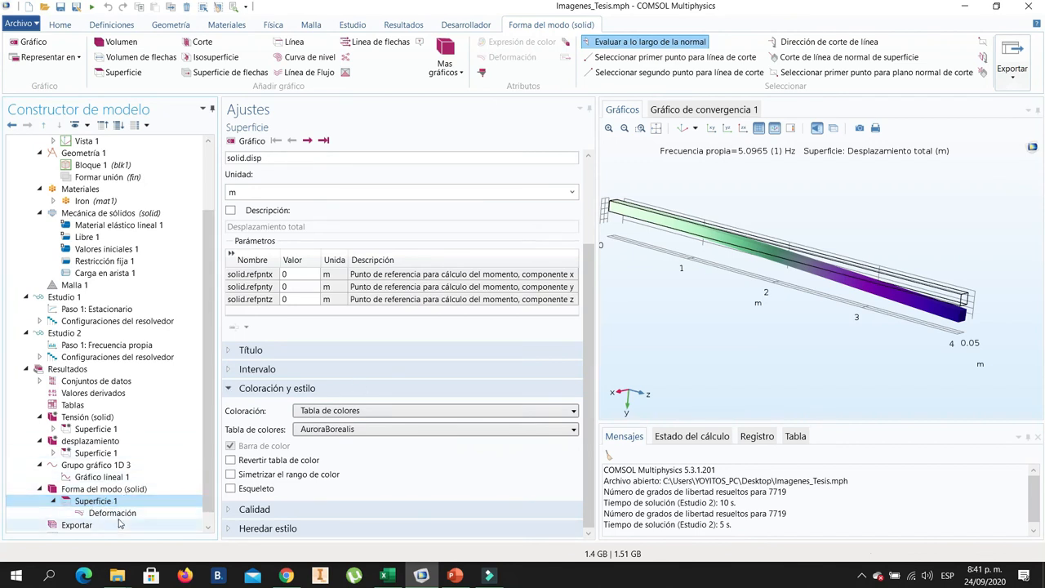
{"action": "left_click", "coordinate": [106, 513]}
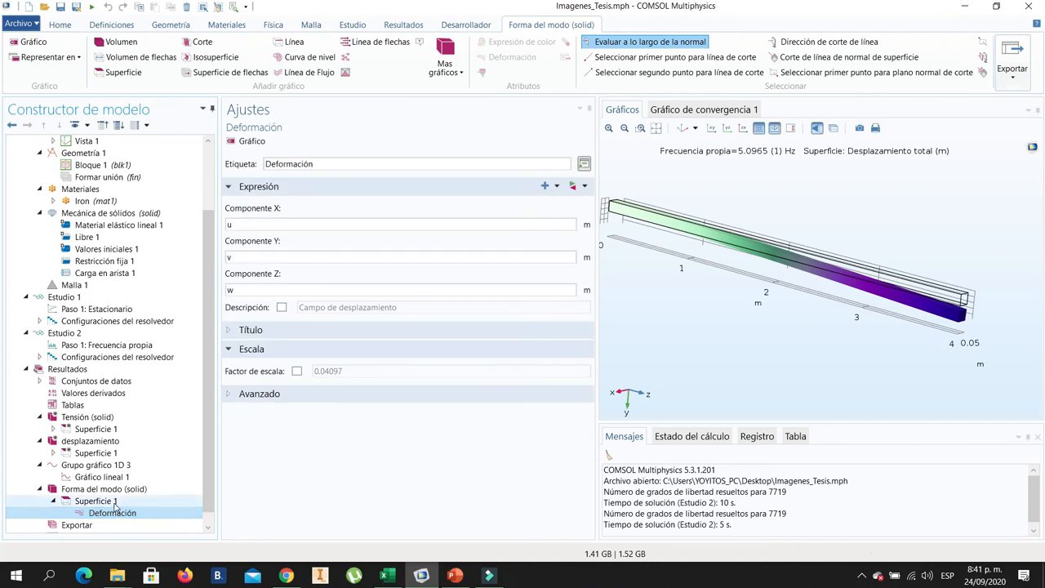
{"action": "left_click", "coordinate": [105, 443]}
{"action": "left_click", "coordinate": [106, 502]}
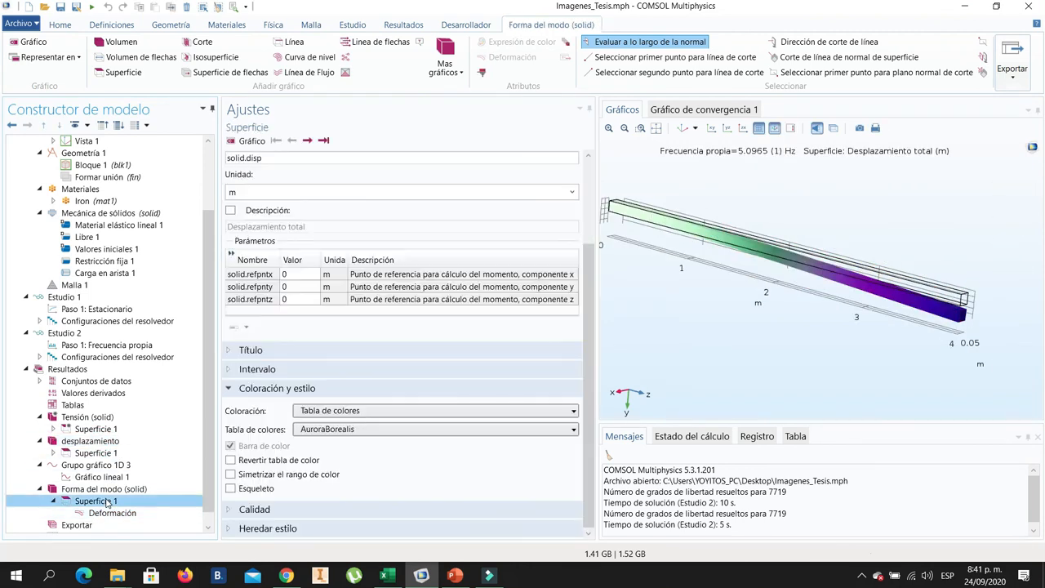
{"action": "left_click", "coordinate": [122, 490]}
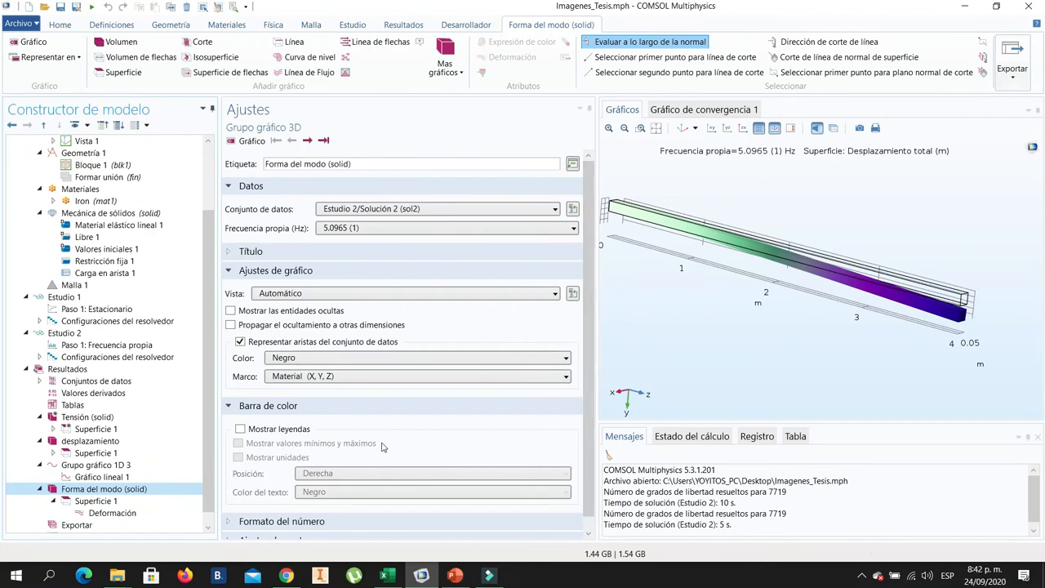
{"action": "scroll", "coordinate": [384, 447], "scroll_direction": "down", "scroll_amount": 1}
- Set the color table of Superficie 1 under Forma del modo (solid) to Rainbow and inspect the deformed beam
{"action": "left_click", "coordinate": [81, 501]}
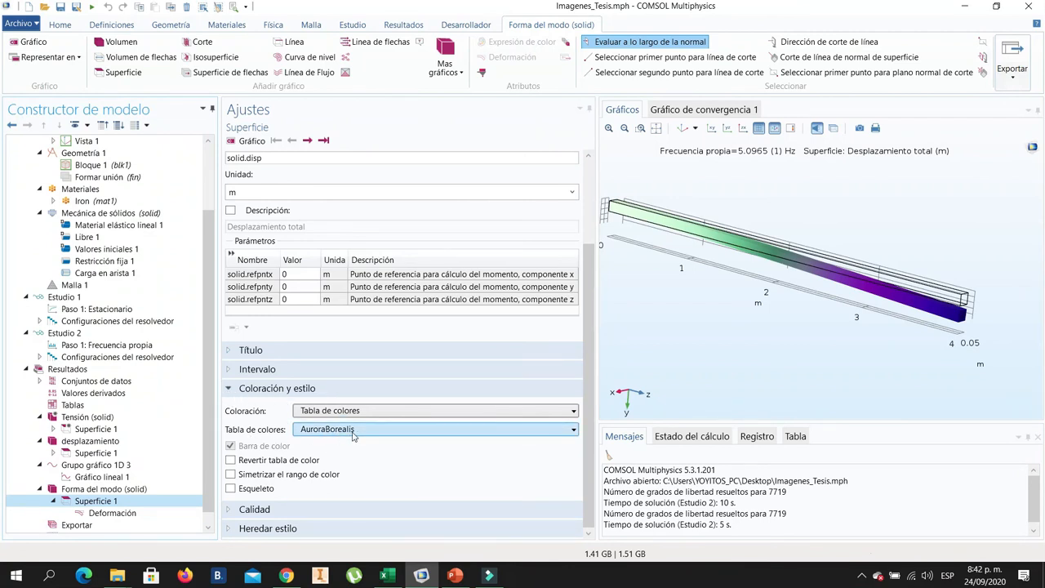
{"action": "left_click", "coordinate": [355, 430]}
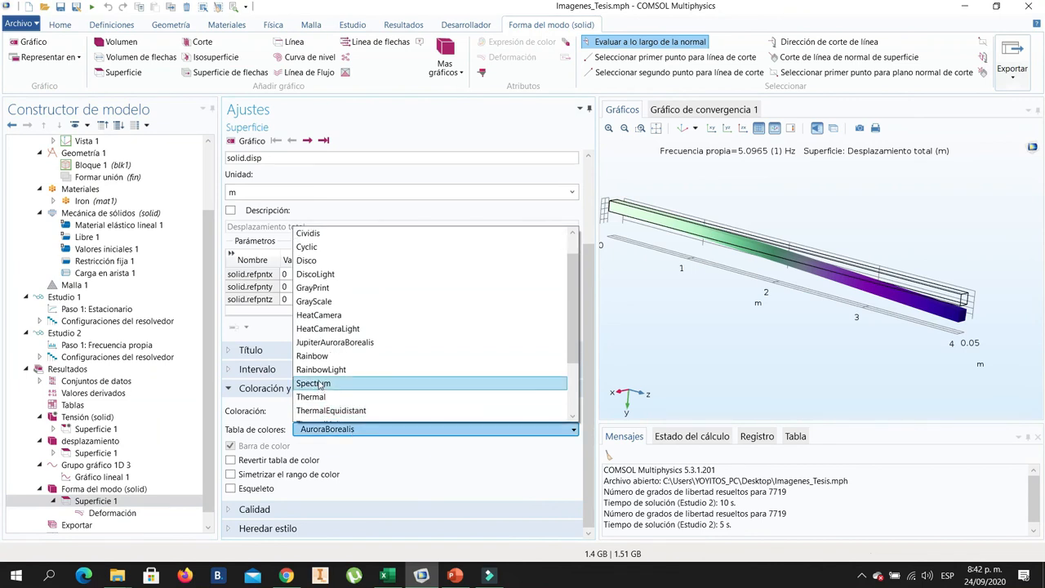
{"action": "left_click", "coordinate": [326, 357]}
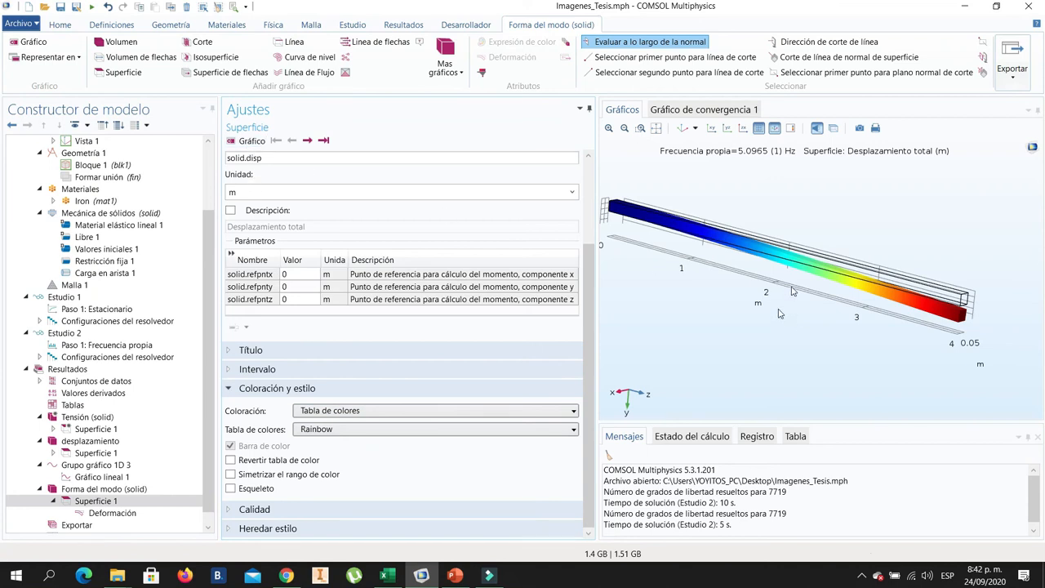
{"action": "left_click_drag", "start_coordinate": [883, 315], "coordinate": [878, 321]}
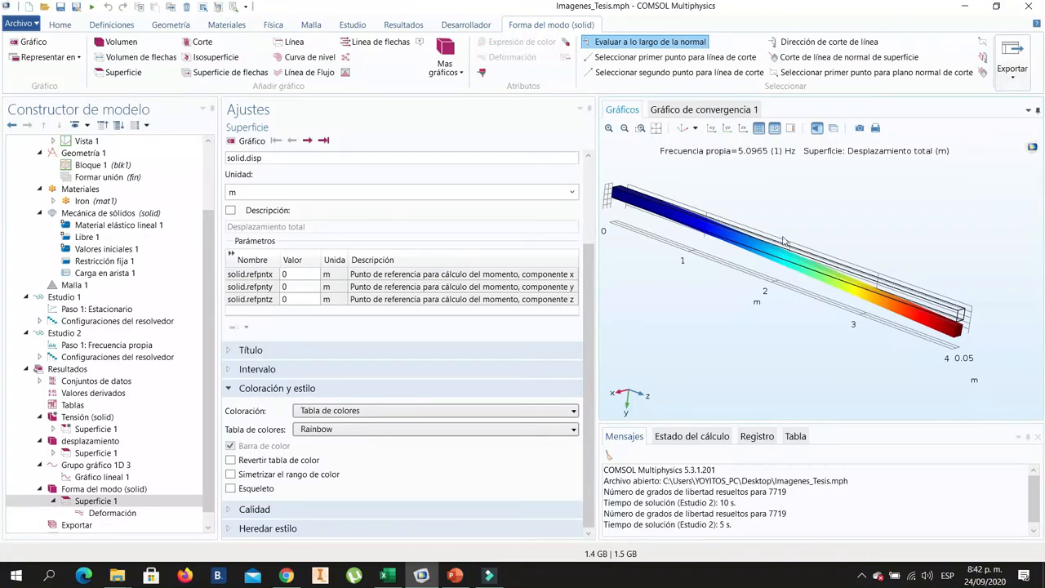
{"action": "left_click_drag", "start_coordinate": [868, 340], "coordinate": [861, 331]}
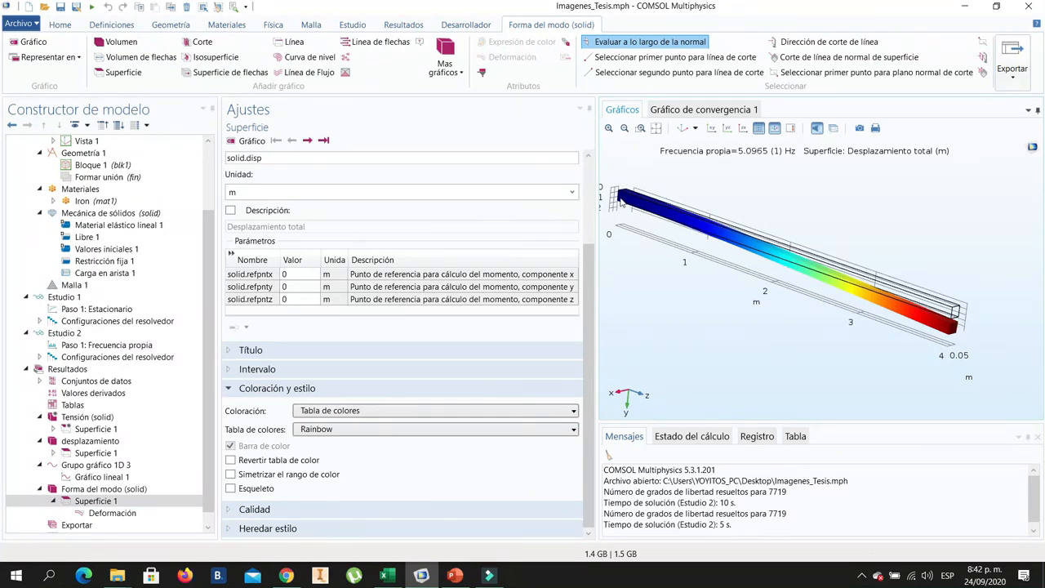
{"action": "left_click_drag", "start_coordinate": [796, 270], "coordinate": [790, 276]}
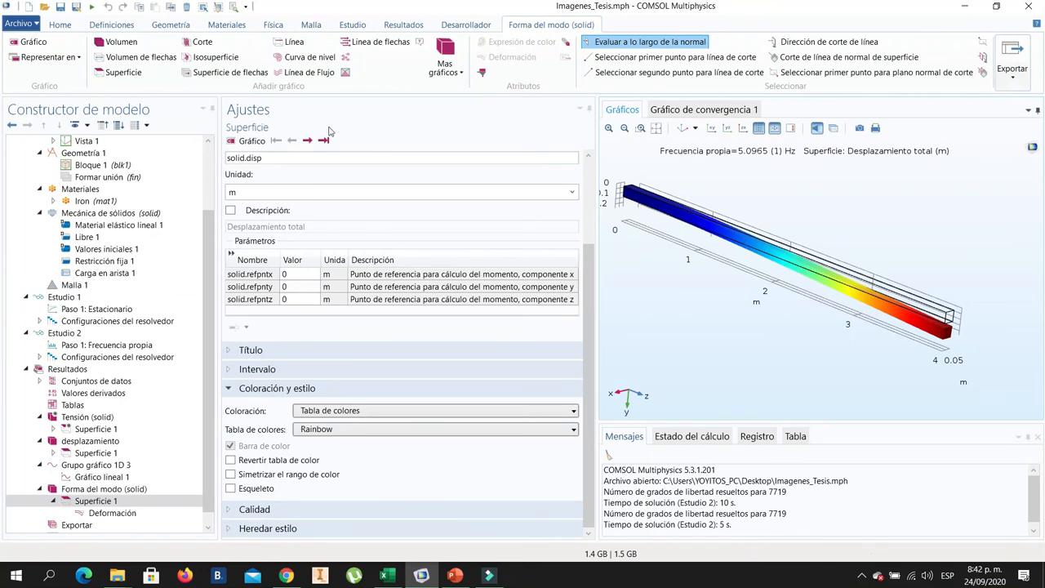
- Add a player animation to the results with Forma del modo (solid) as its subject
{"action": "left_click", "coordinate": [402, 24]}
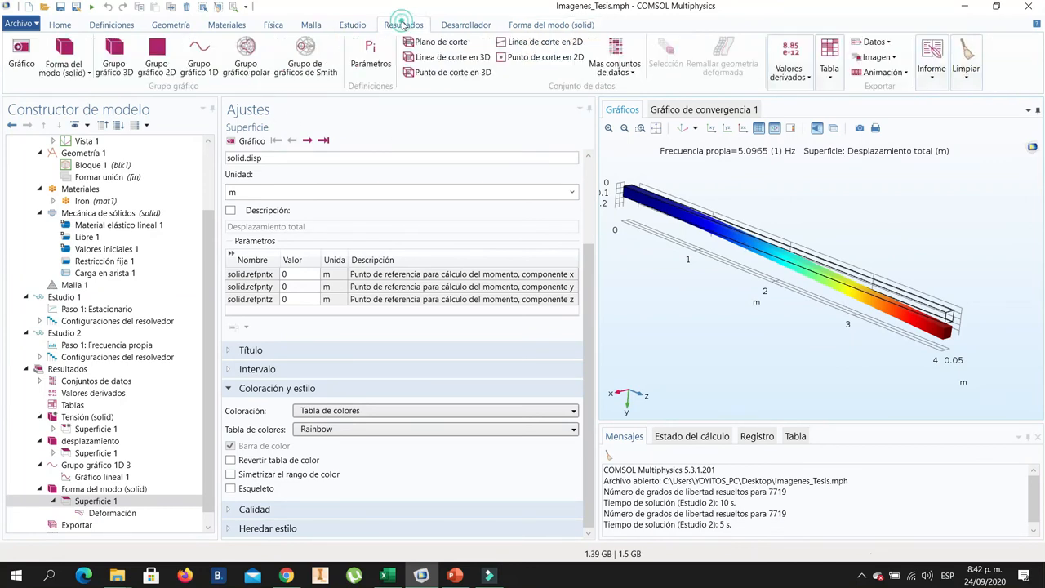
{"action": "left_click", "coordinate": [898, 73]}
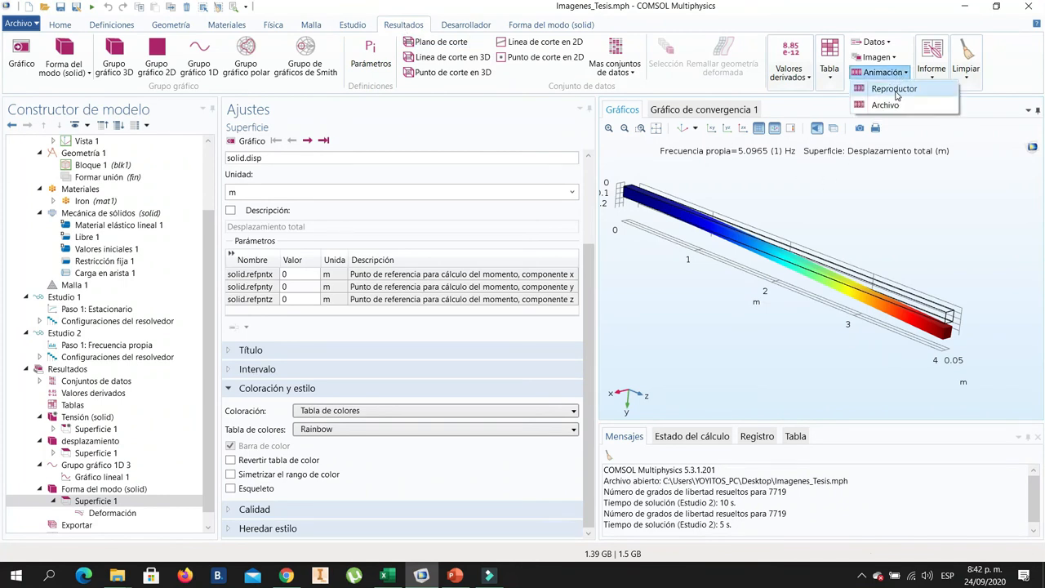
{"action": "left_click", "coordinate": [898, 92]}
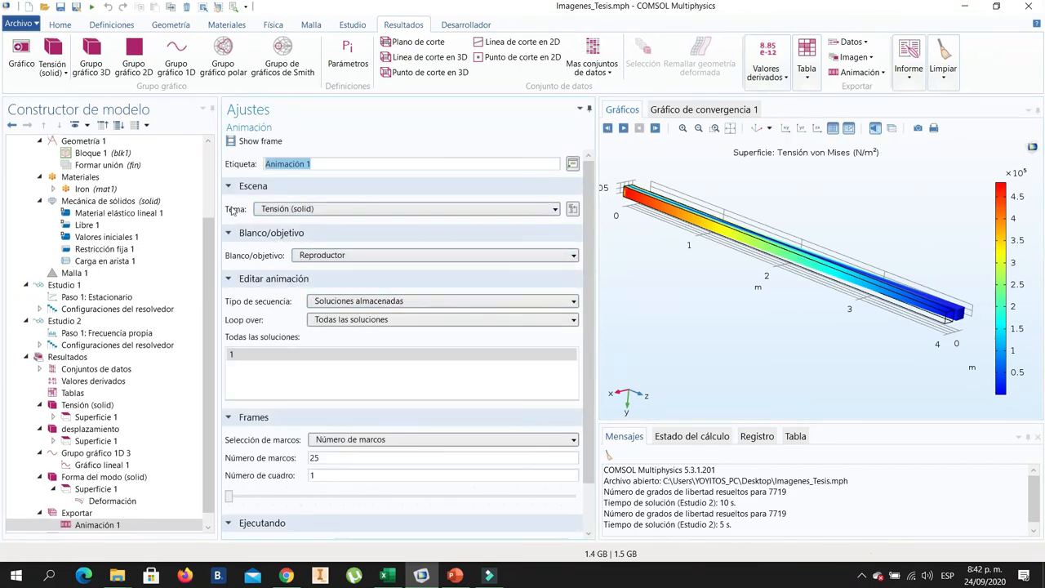
{"action": "left_click", "coordinate": [336, 210]}
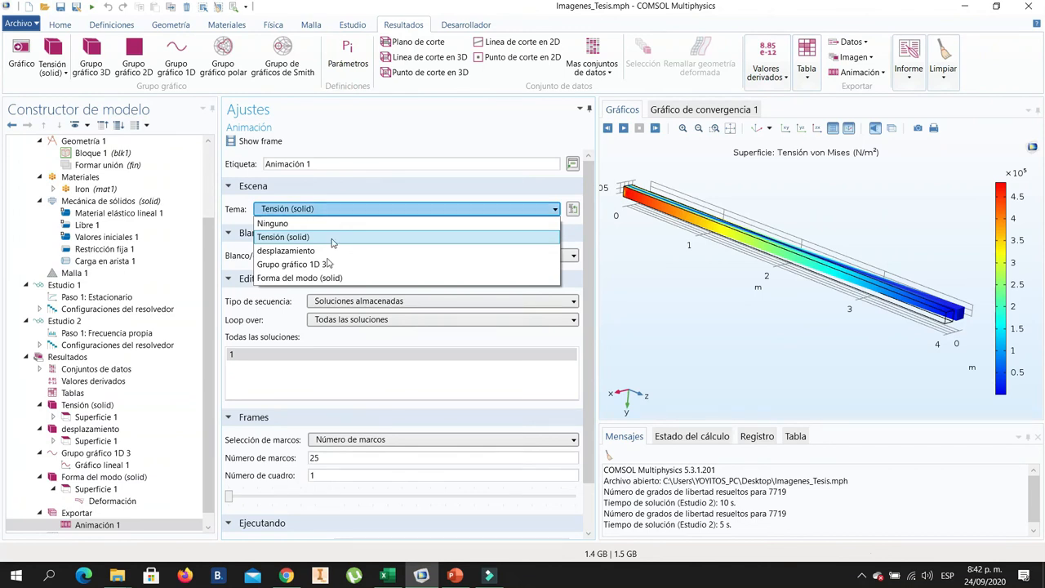
{"action": "left_click", "coordinate": [307, 278]}
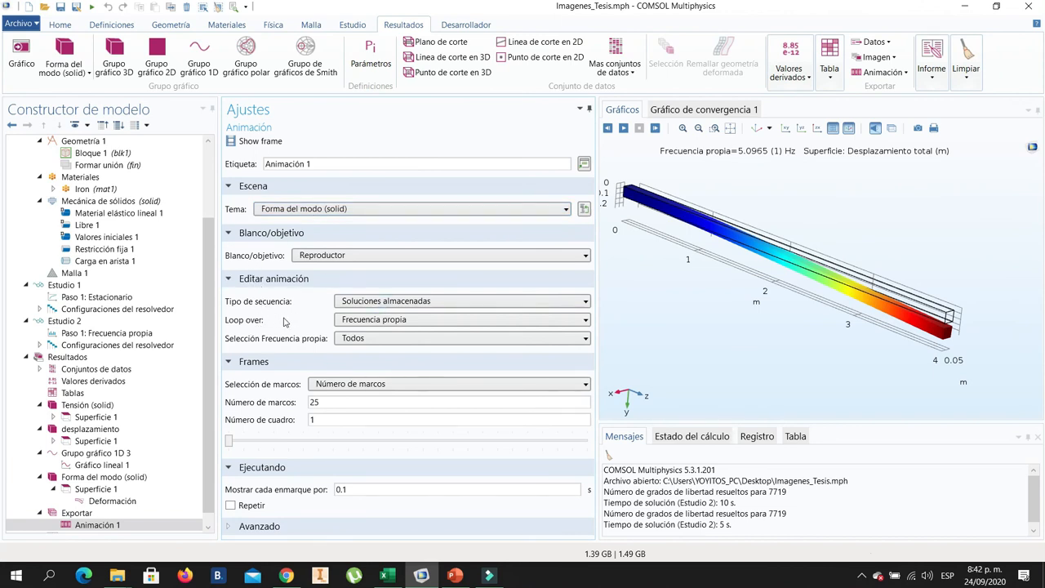
- Set the animation's sequence type to Extensión de datos dinámicos, enable Repetir and play it
{"action": "left_click", "coordinate": [439, 303]}
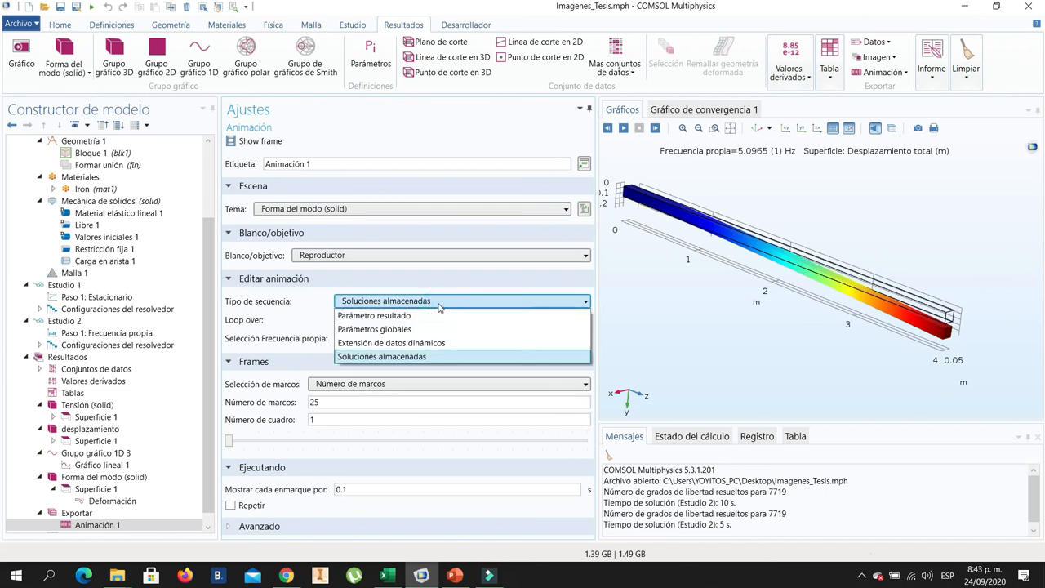
{"action": "left_click", "coordinate": [405, 343]}
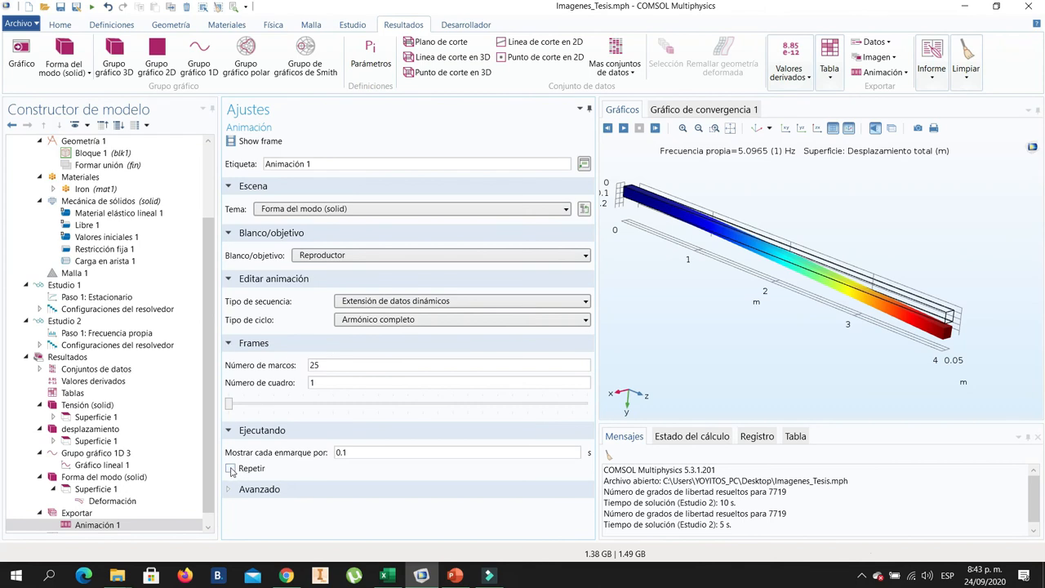
{"action": "left_click", "coordinate": [232, 468]}
{"action": "left_click", "coordinate": [623, 128]}
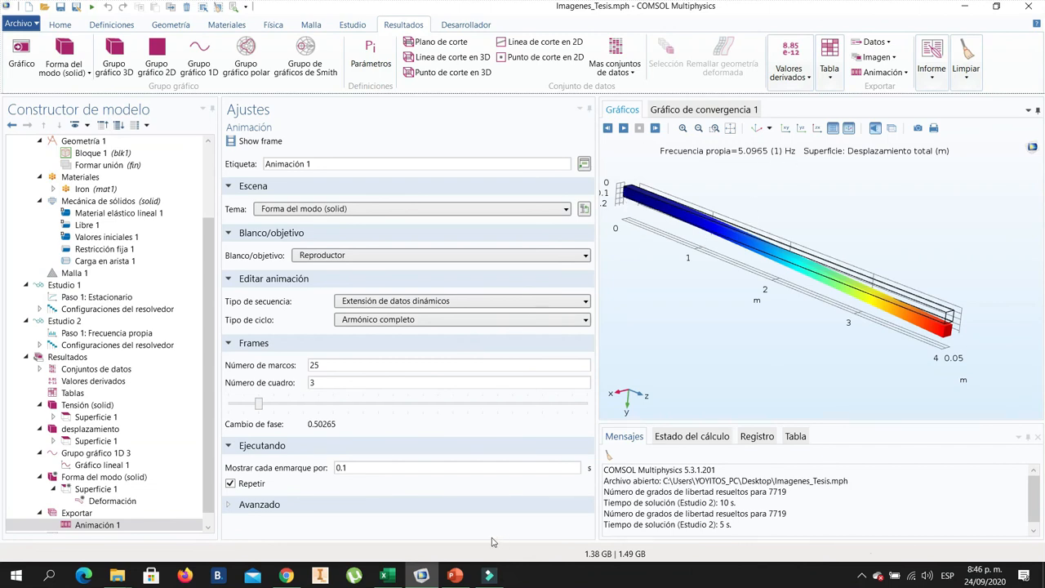
- Switch to PowerPoint to check the hand-calculated flexural mode frequencies, and return to COMSOL
{"action": "left_click", "coordinate": [455, 575]}
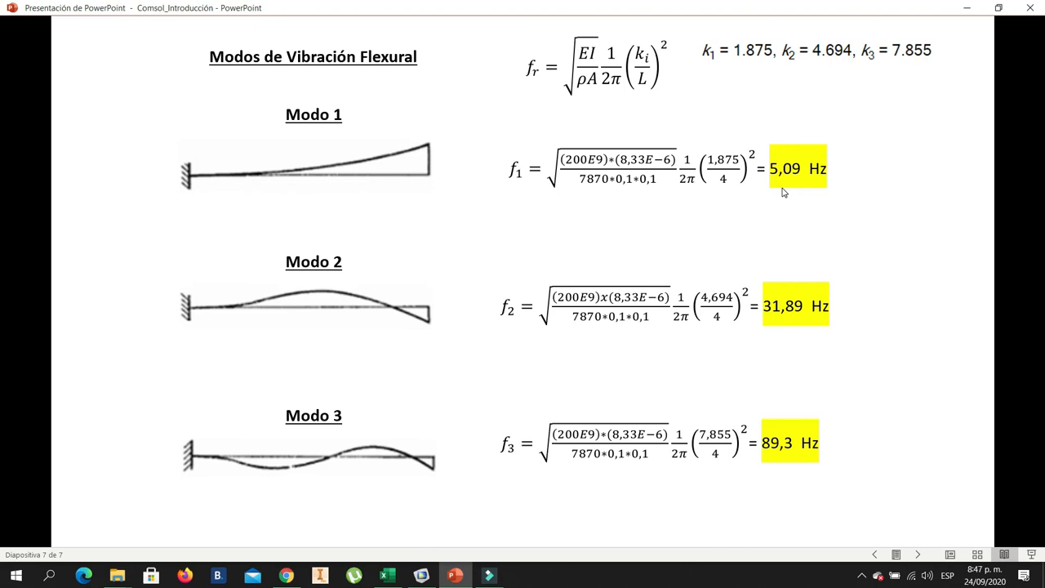
{"action": "left_click", "coordinate": [423, 575]}
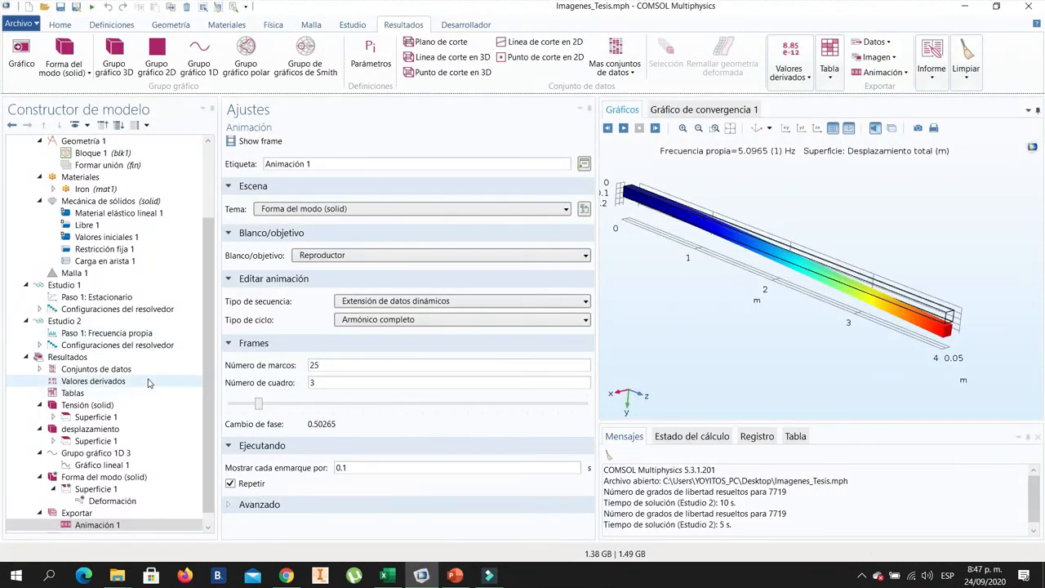
- Plot Forma del modo (solid) for eigenfrequency 5.0965 (2) and inspect the beam's bending direction from several angles
{"action": "scroll", "coordinate": [127, 433], "scroll_direction": "down", "scroll_amount": 1}
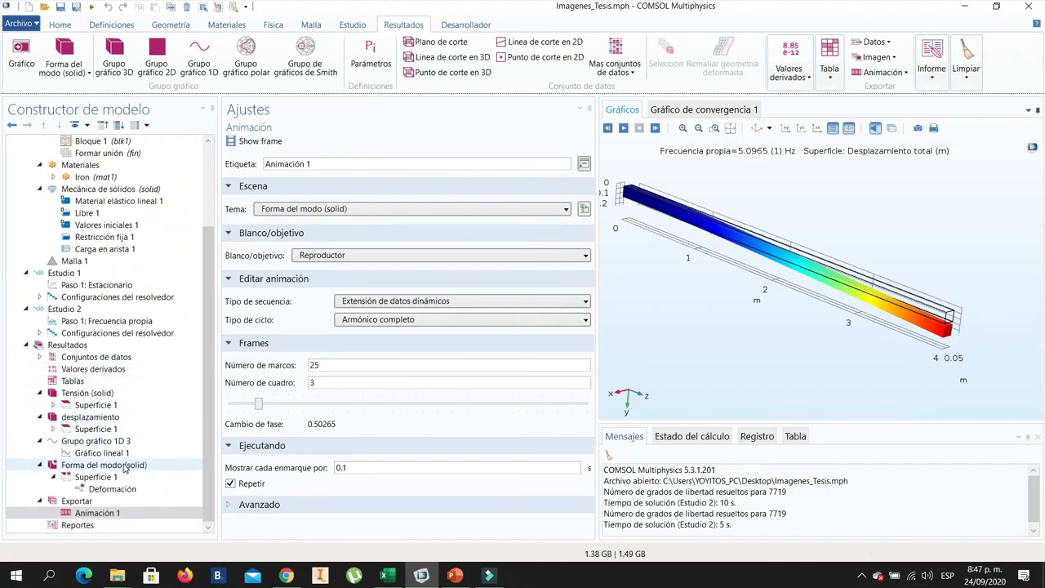
{"action": "left_click", "coordinate": [126, 465]}
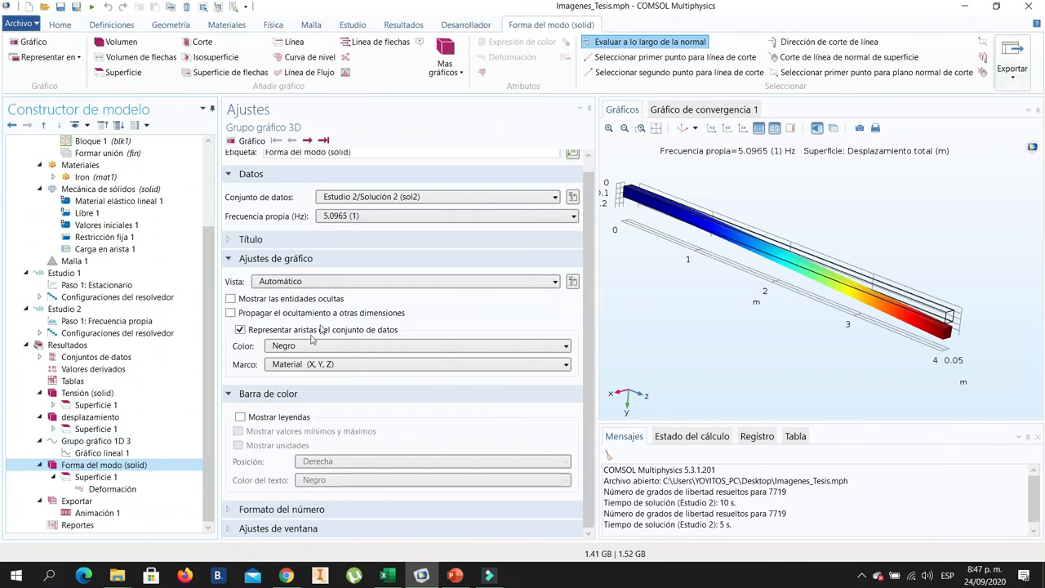
{"action": "scroll", "coordinate": [400, 249], "scroll_direction": "up", "scroll_amount": 1}
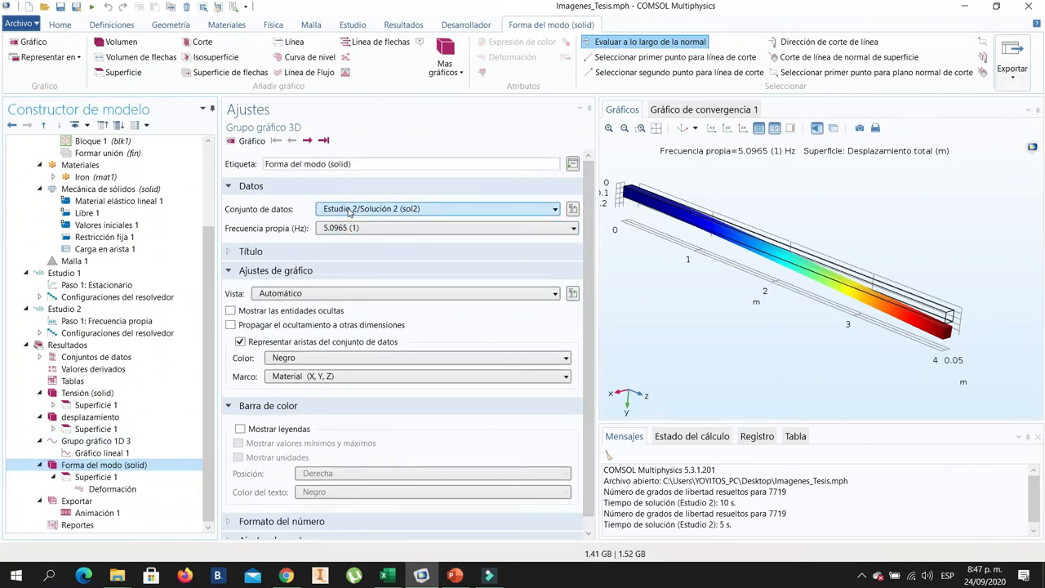
{"action": "left_click", "coordinate": [365, 230]}
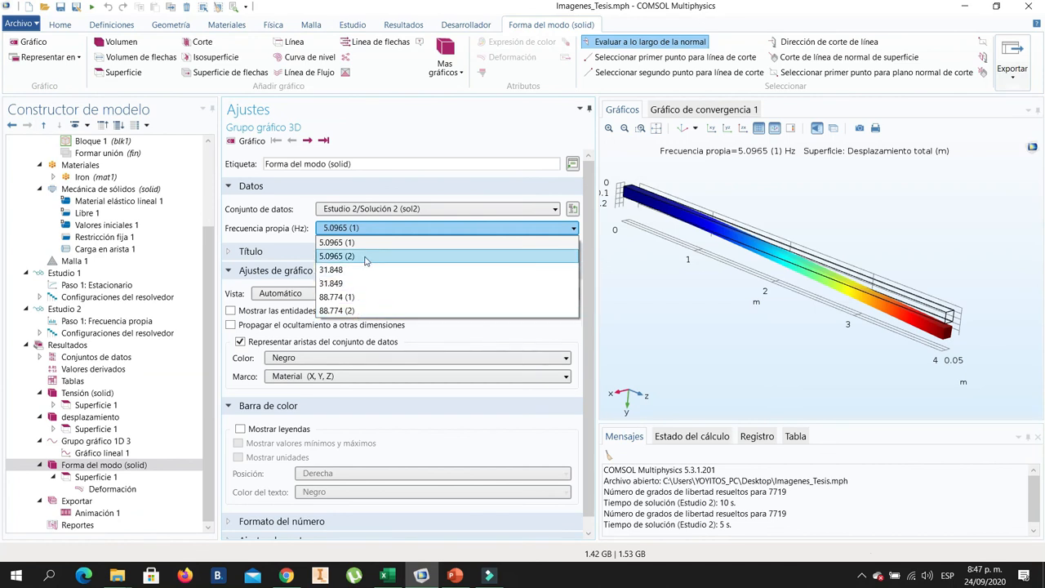
{"action": "left_click", "coordinate": [345, 257]}
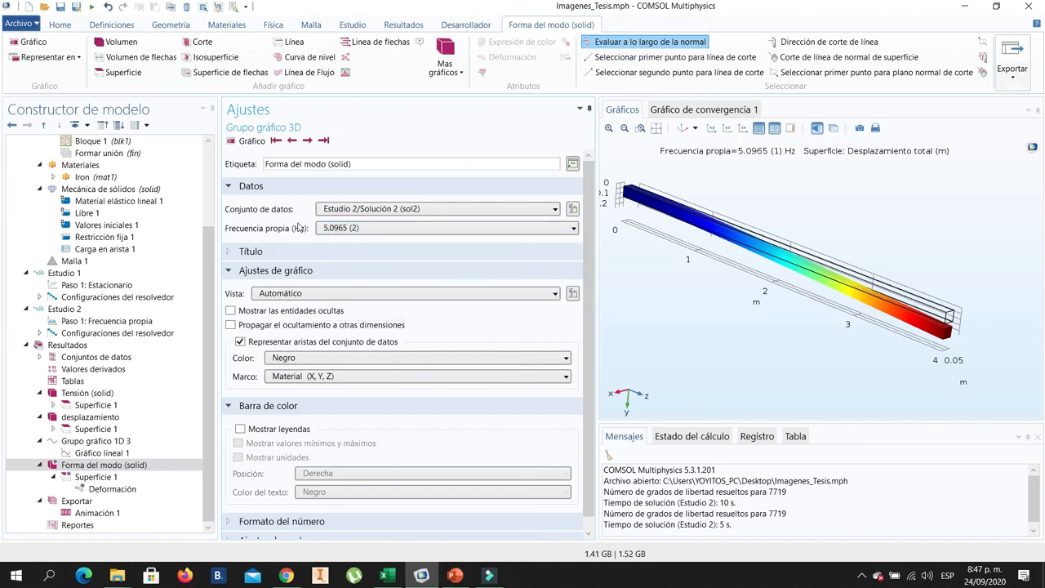
{"action": "left_click", "coordinate": [249, 141]}
{"action": "left_click_drag", "start_coordinate": [878, 328], "coordinate": [745, 353]}
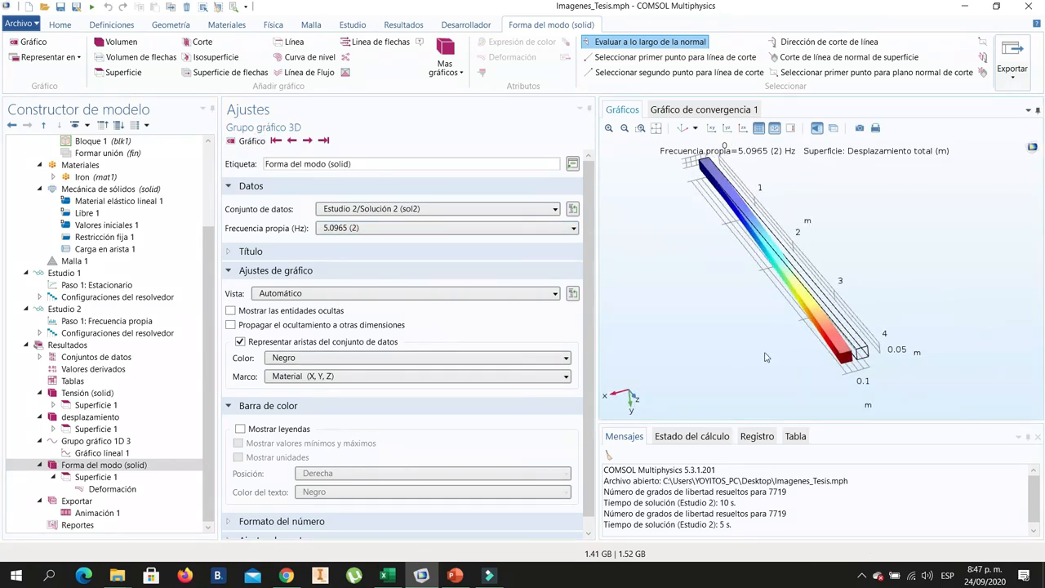
{"action": "left_click_drag", "start_coordinate": [905, 352], "coordinate": [793, 361]}
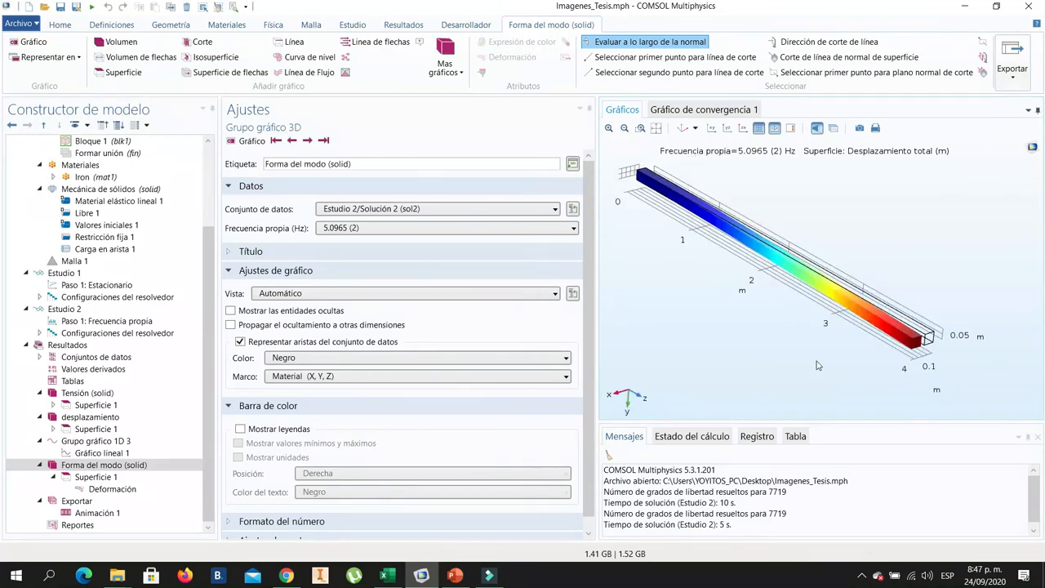
- Plot Forma del modo (solid) for eigenfrequency 5.0965 (1) and again for 5.0965 (2), comparing the beam's bending directions
{"action": "left_click", "coordinate": [416, 228]}
{"action": "left_click", "coordinate": [392, 240]}
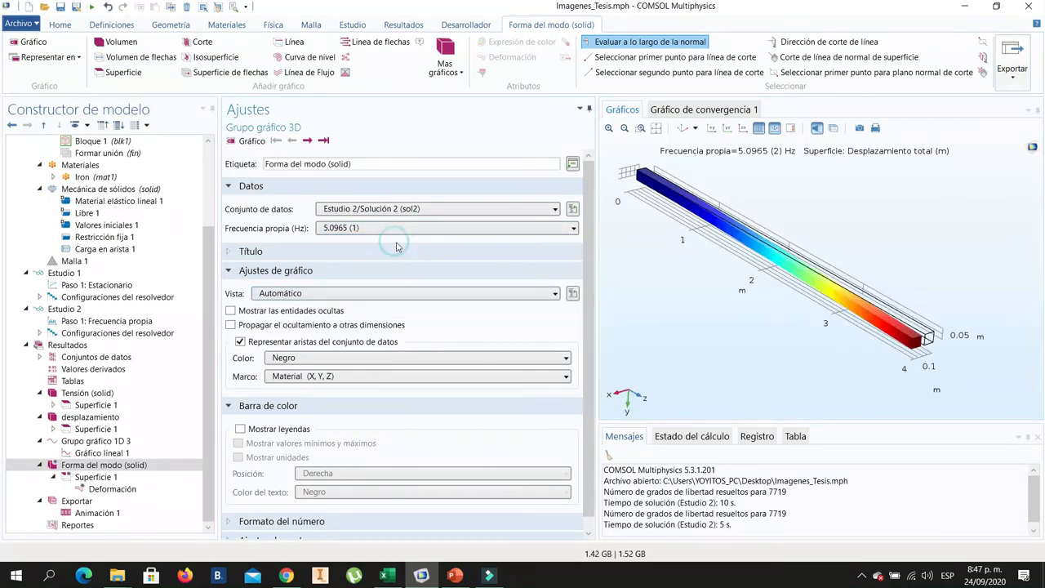
{"action": "left_click", "coordinate": [246, 141]}
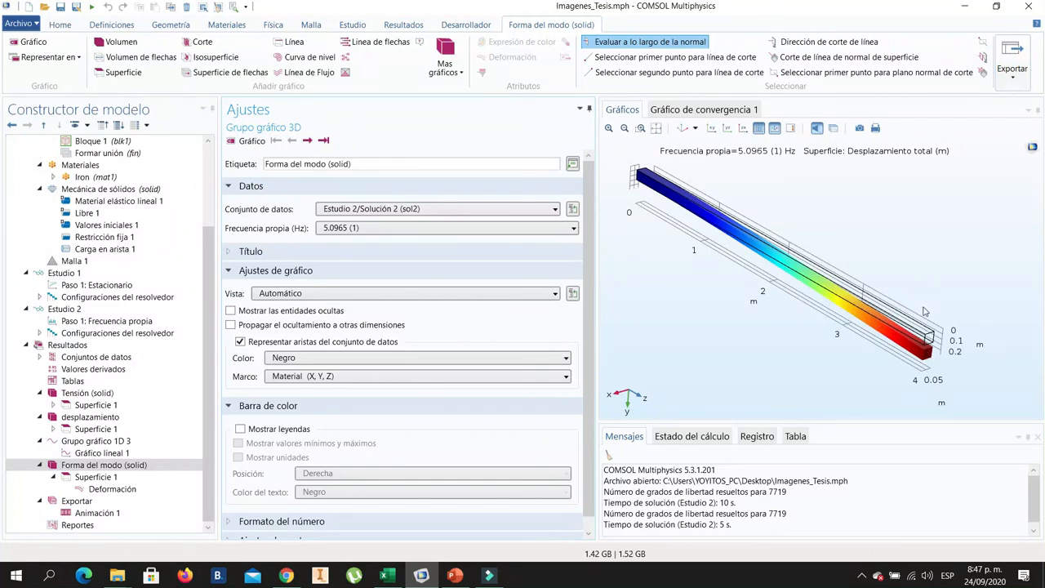
{"action": "left_click", "coordinate": [343, 228]}
{"action": "left_click", "coordinate": [360, 239]}
{"action": "left_click", "coordinate": [255, 141]}
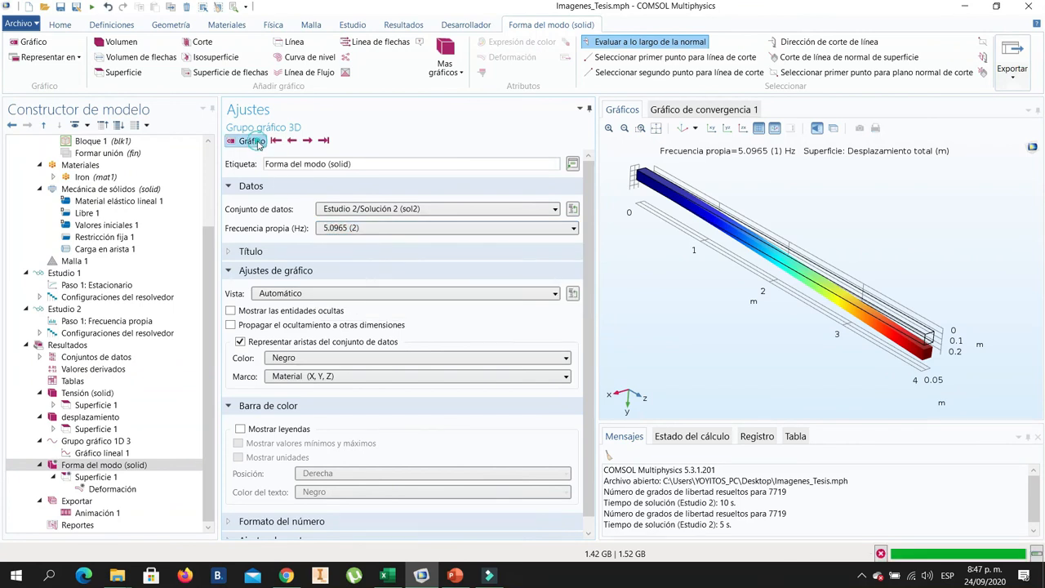
{"action": "left_click_drag", "start_coordinate": [889, 343], "coordinate": [835, 362]}
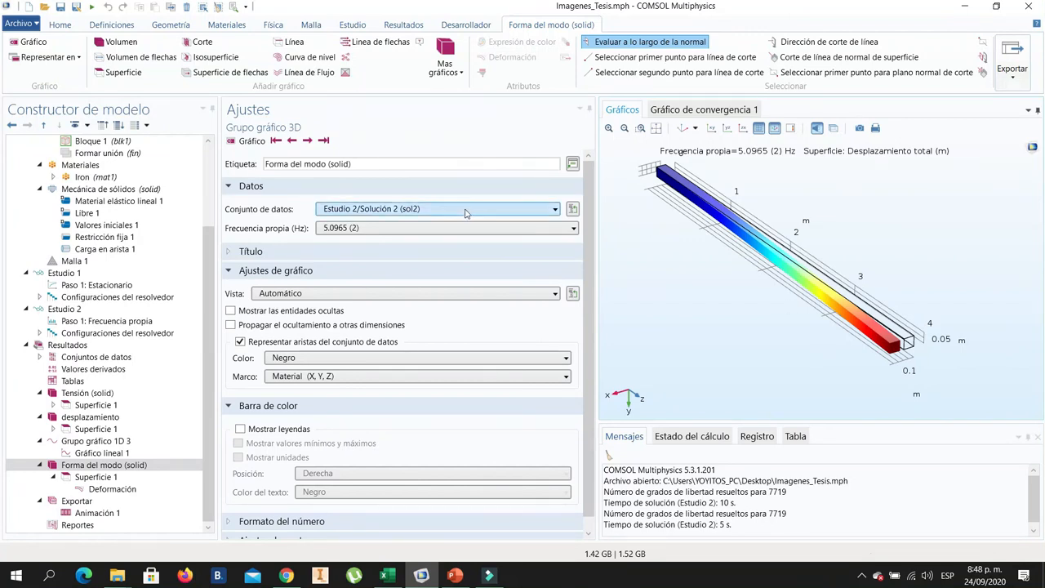
- Plot Forma del modo (solid) for eigenfrequency 31.848 and inspect the second bending shape from different angles
{"action": "left_click", "coordinate": [392, 229]}
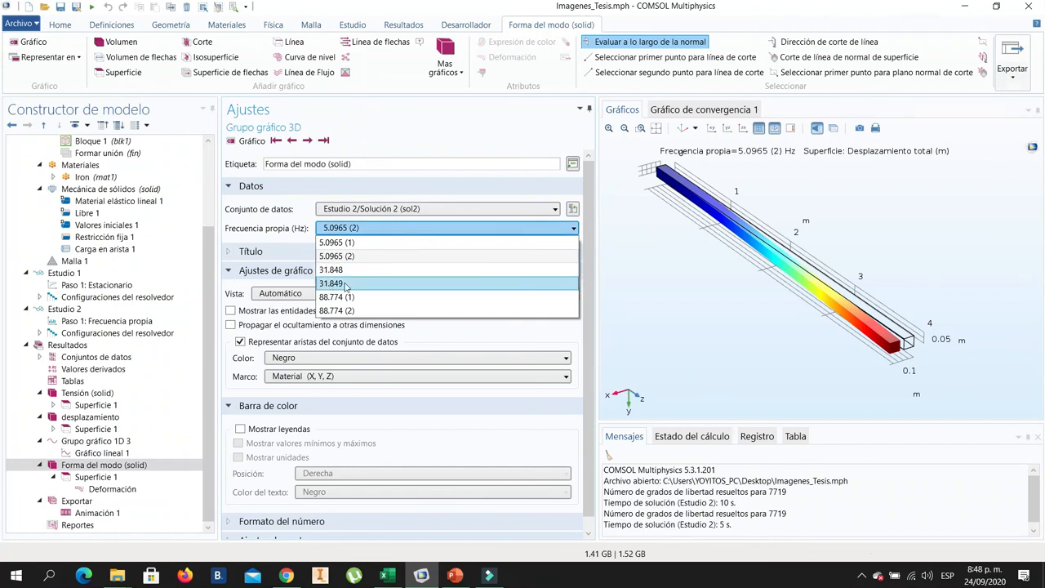
{"action": "left_click", "coordinate": [343, 271]}
{"action": "left_click", "coordinate": [251, 141]}
{"action": "left_click_drag", "start_coordinate": [777, 307], "coordinate": [694, 254]}
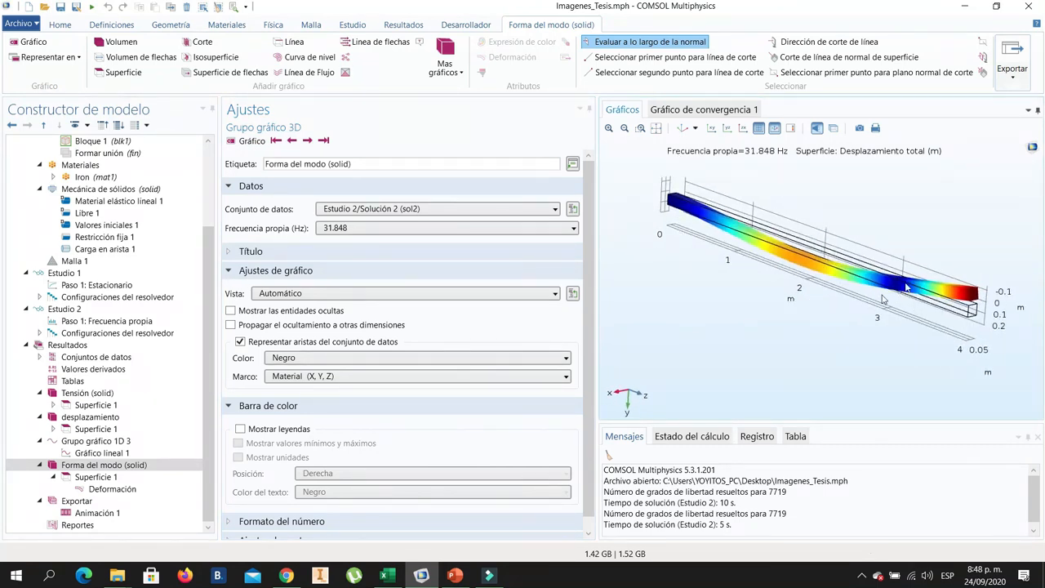
{"action": "mouse_move", "coordinate": [827, 288]}
{"action": "left_mouse_down"}
{"action": "mouse_move", "coordinate": [812, 280]}
{"action": "mouse_move", "coordinate": [808, 293]}
{"action": "left_mouse_up"}
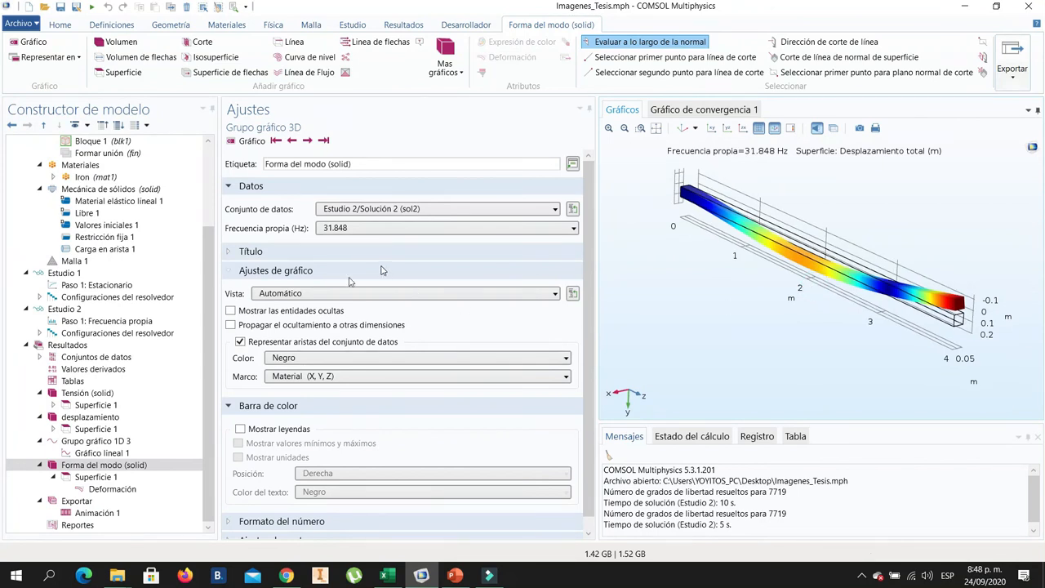
- Open Animación 1 and play the mode shape at 31.848 Hz
{"action": "left_click", "coordinate": [143, 463]}
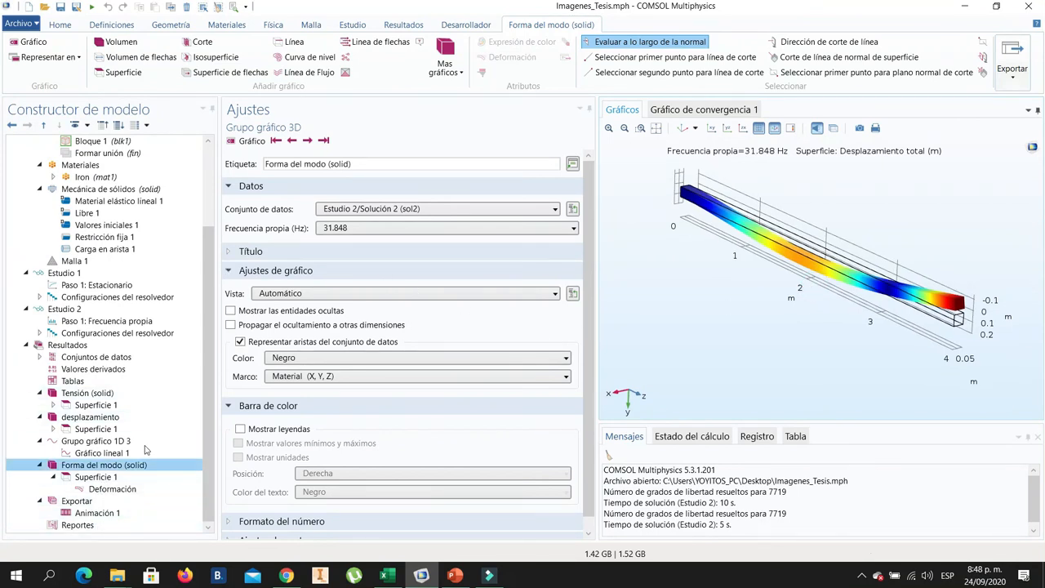
{"action": "left_click", "coordinate": [112, 514]}
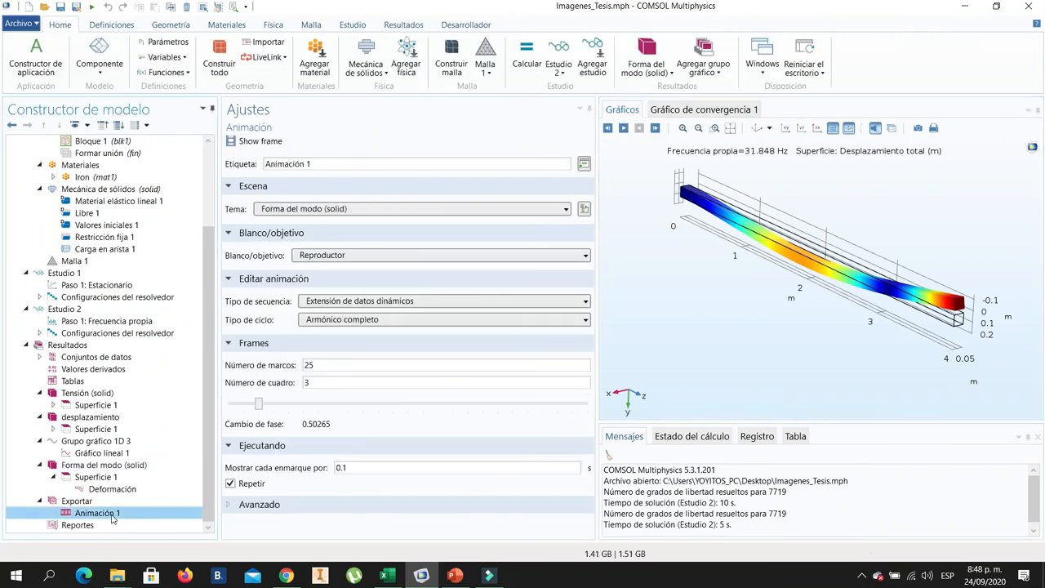
{"action": "left_click", "coordinate": [624, 130]}
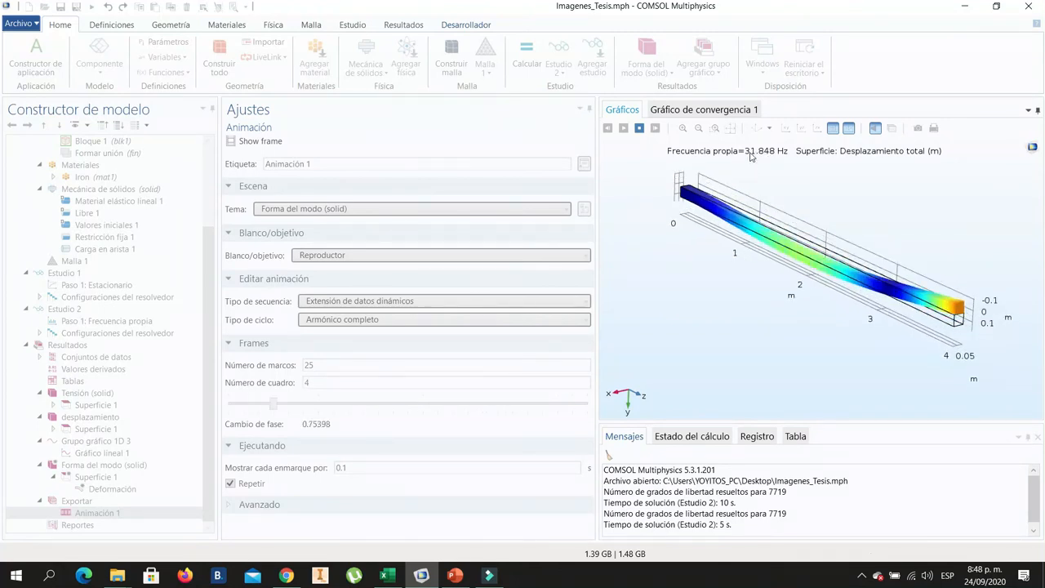
- Switch to PowerPoint to check the hand-calculated Modo 2 frequency, then return to COMSOL and stop the animation
{"action": "left_click", "coordinate": [457, 577]}
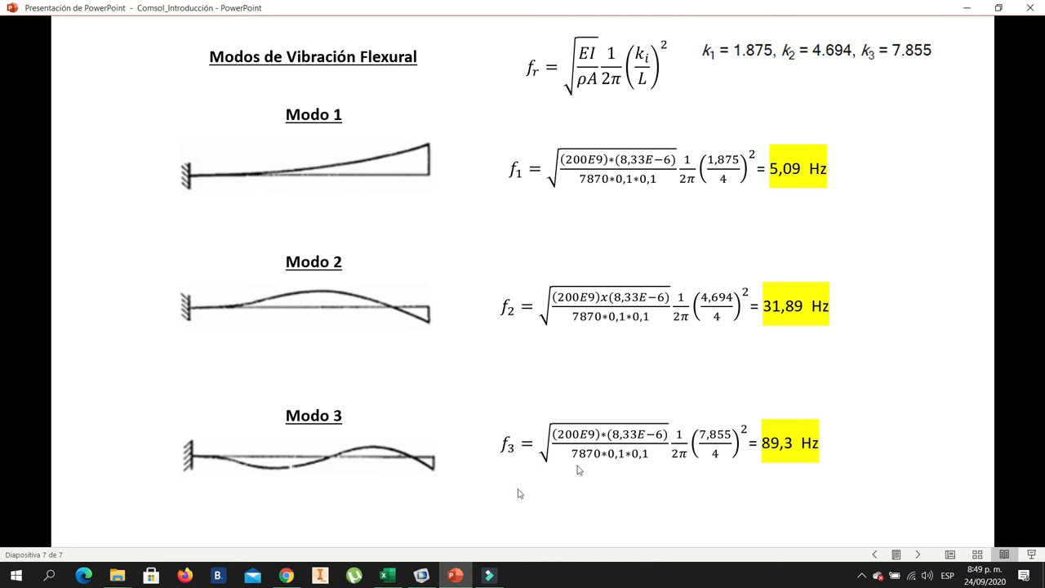
{"action": "left_click", "coordinate": [422, 576]}
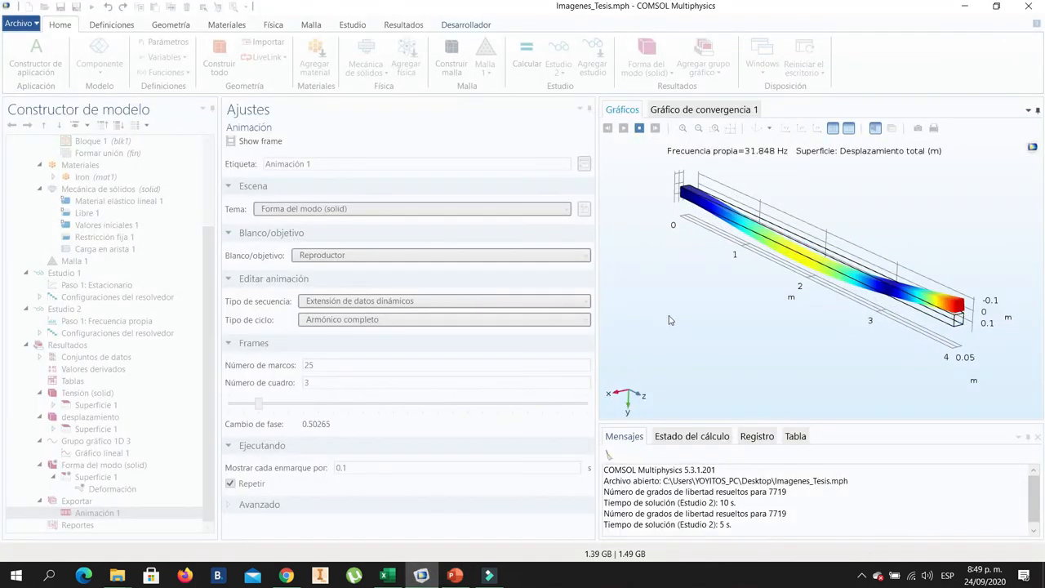
{"action": "left_click", "coordinate": [640, 129]}
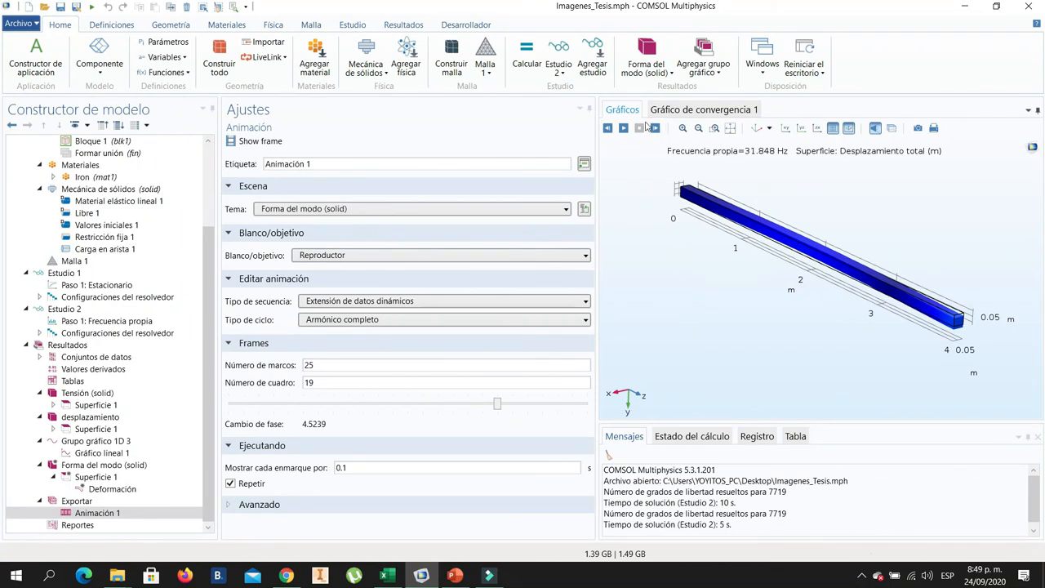
- Plot Forma del modo (solid) for eigenfrequency 31.849 and inspect the beam's bending direction from different angles
{"action": "left_click", "coordinate": [121, 466]}
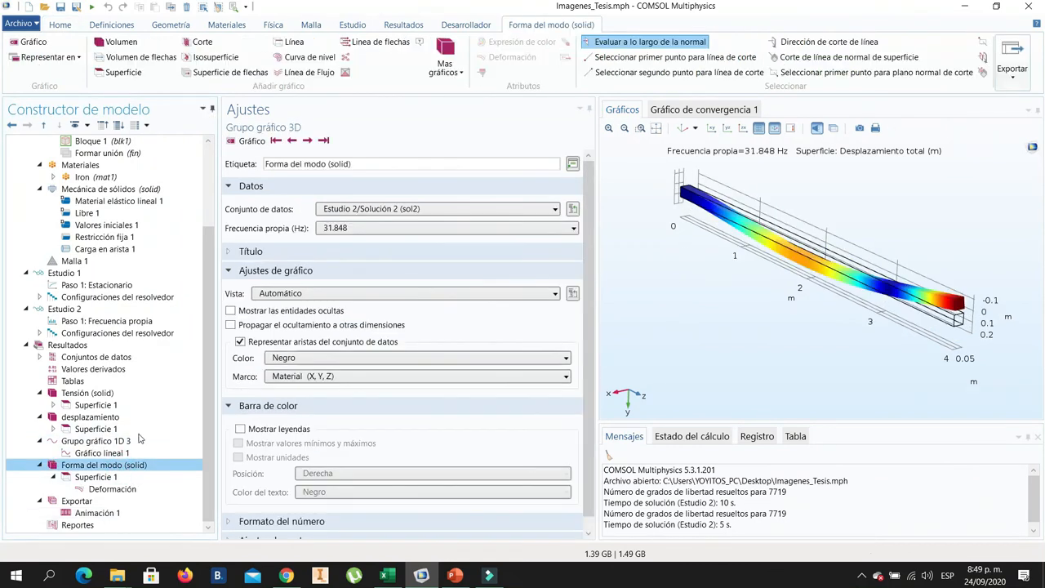
{"action": "left_click", "coordinate": [424, 228]}
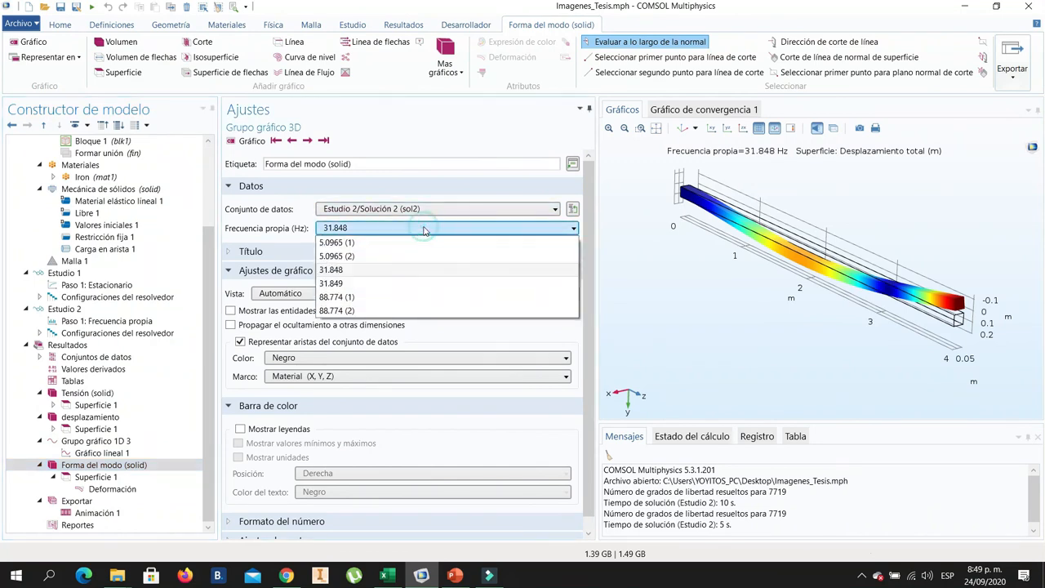
{"action": "left_click", "coordinate": [347, 283]}
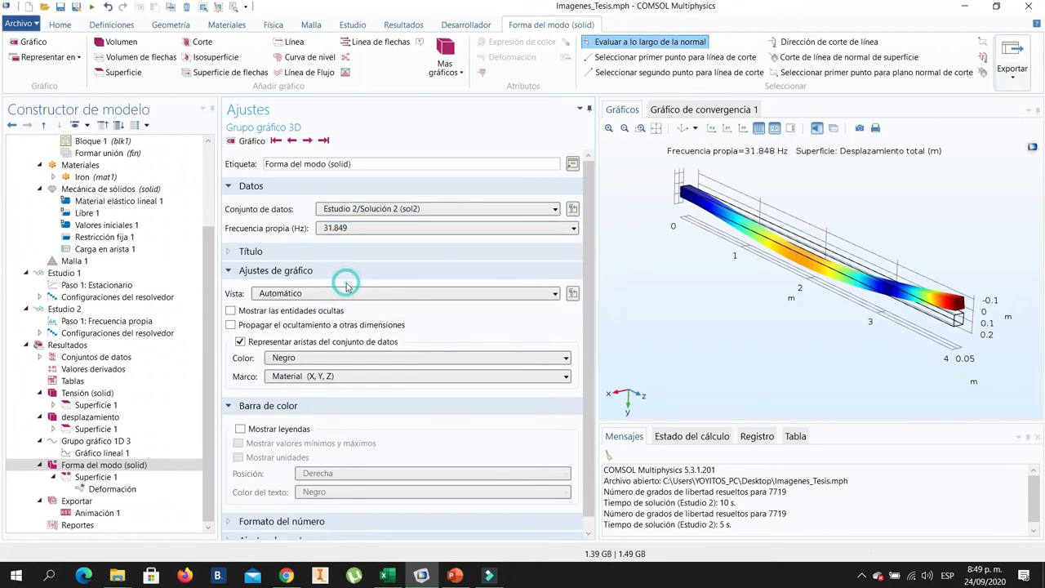
{"action": "left_click", "coordinate": [247, 140]}
{"action": "left_click_drag", "start_coordinate": [818, 325], "coordinate": [837, 307]}
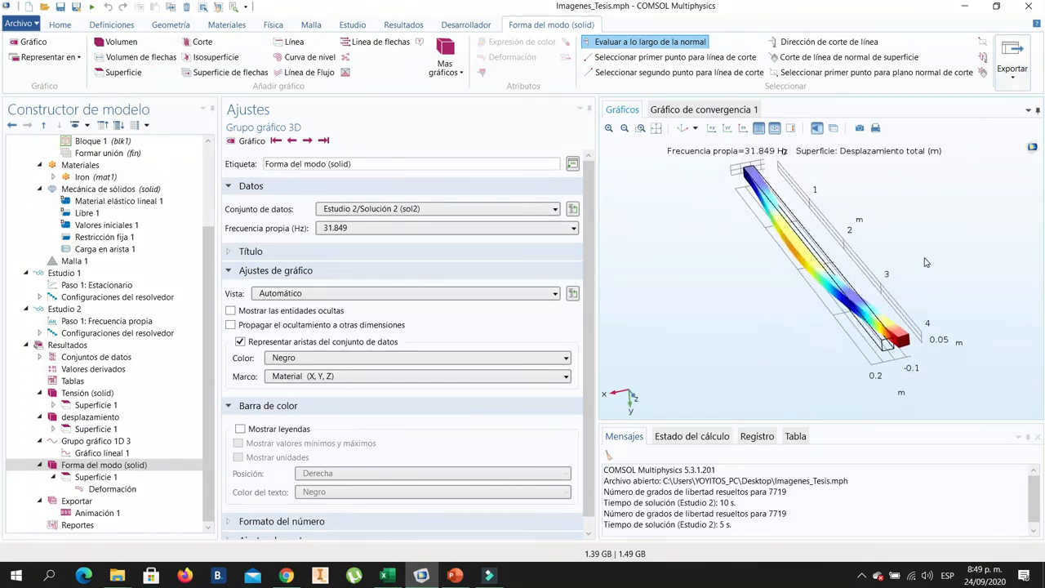
{"action": "left_click_drag", "start_coordinate": [919, 303], "coordinate": [930, 278]}
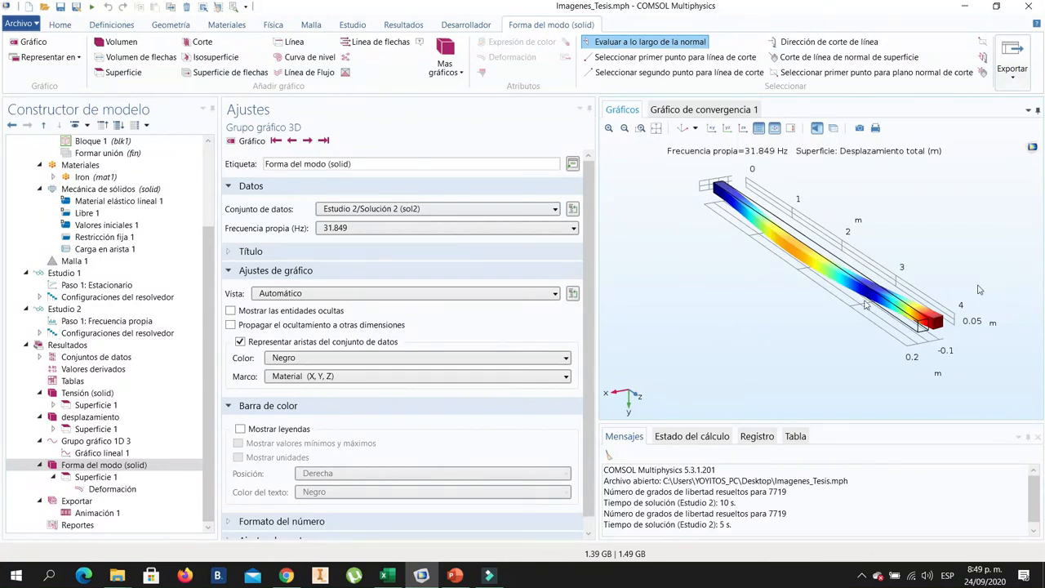
- Plot Forma del modo (solid) for eigenfrequency 88.774 (1)
{"action": "left_click", "coordinate": [350, 231]}
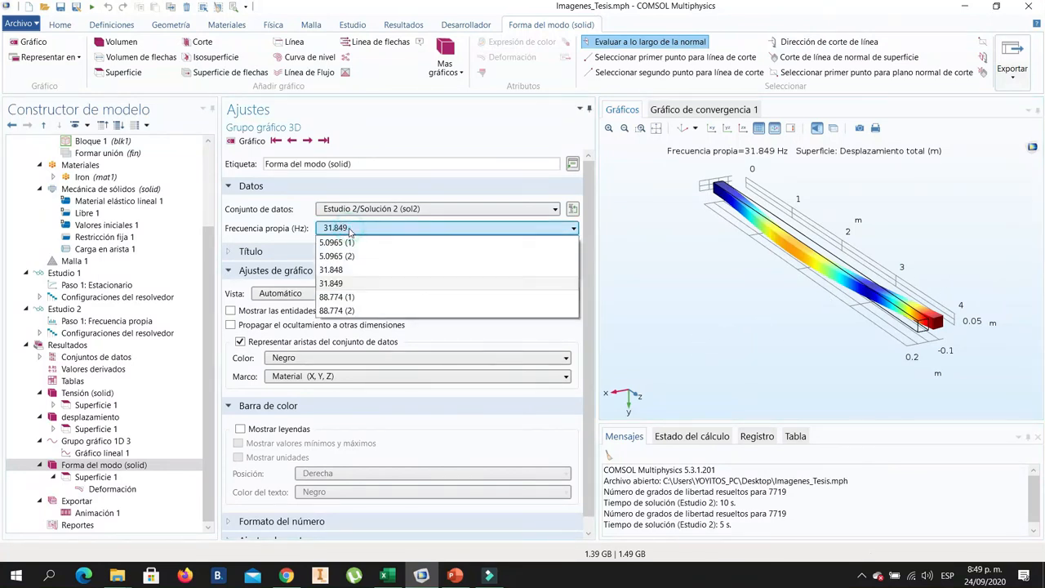
{"action": "left_click", "coordinate": [359, 298]}
{"action": "left_click", "coordinate": [251, 141]}
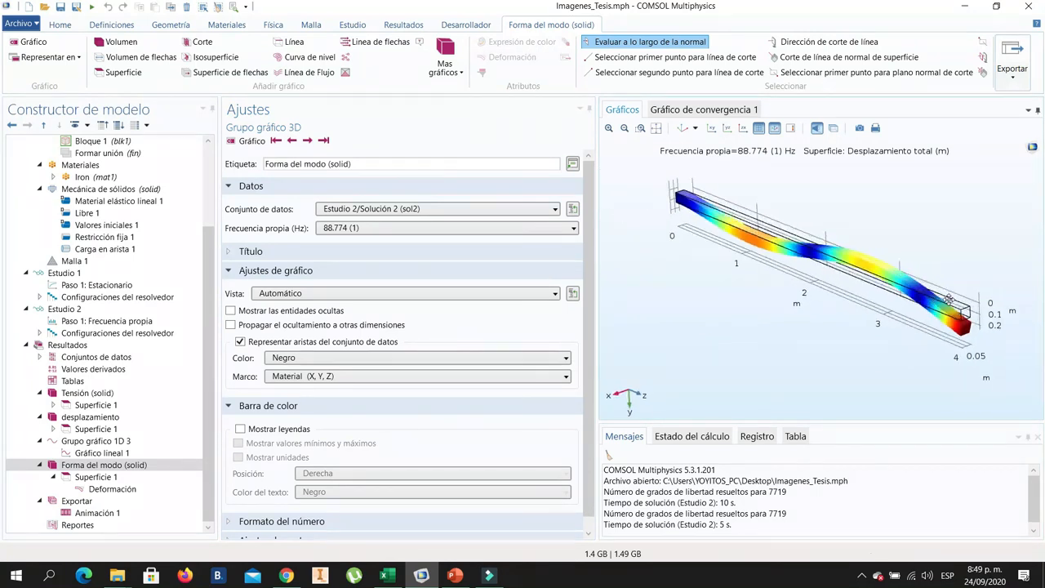
- Play Animación 1 for the 88.774 (1) mode and switch to PowerPoint to check the hand-calculated Modo 3 frequency
{"action": "left_click", "coordinate": [102, 512]}
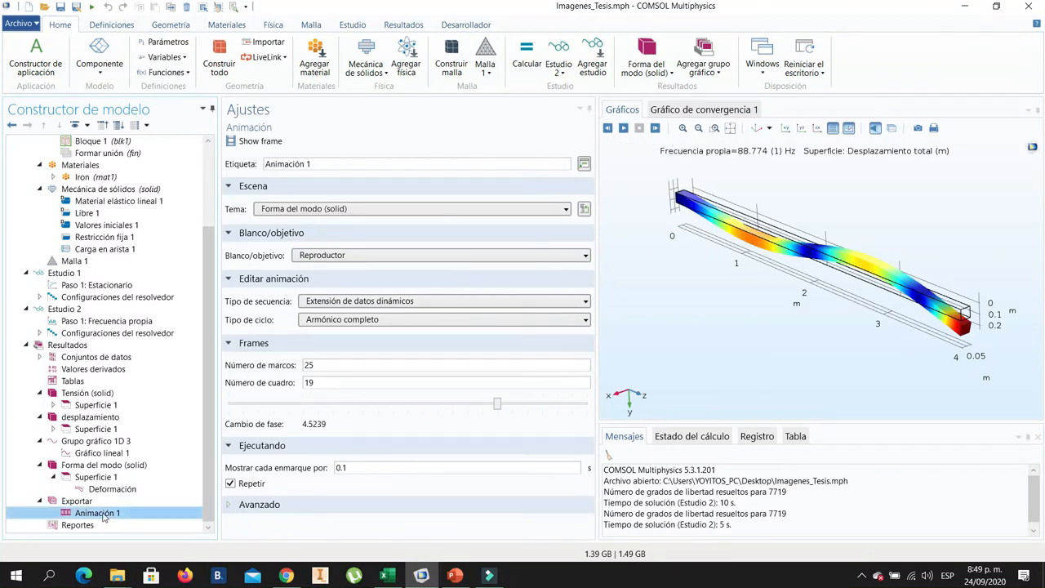
{"action": "left_click", "coordinate": [623, 128]}
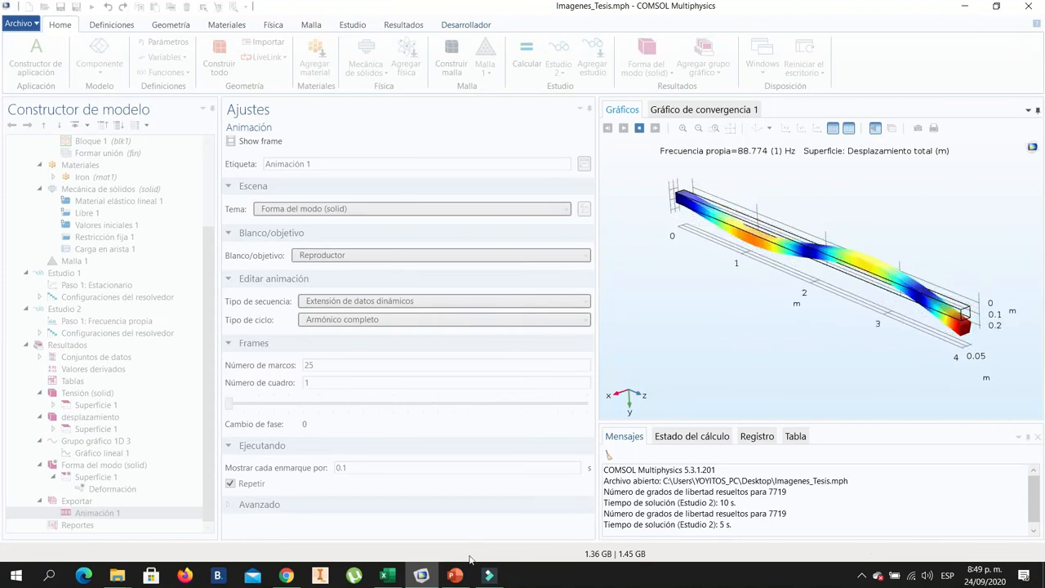
{"action": "left_click", "coordinate": [455, 576]}
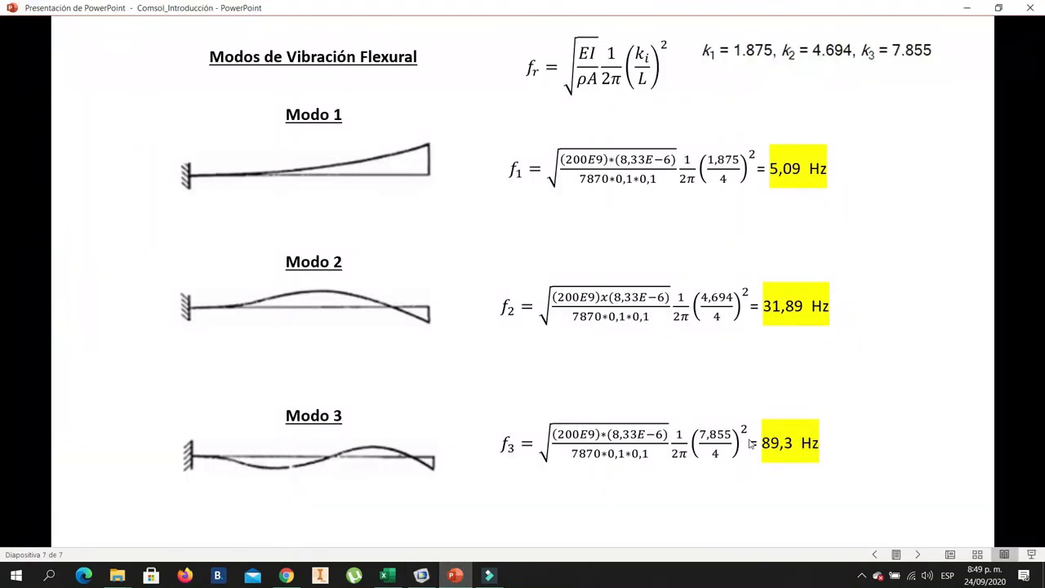